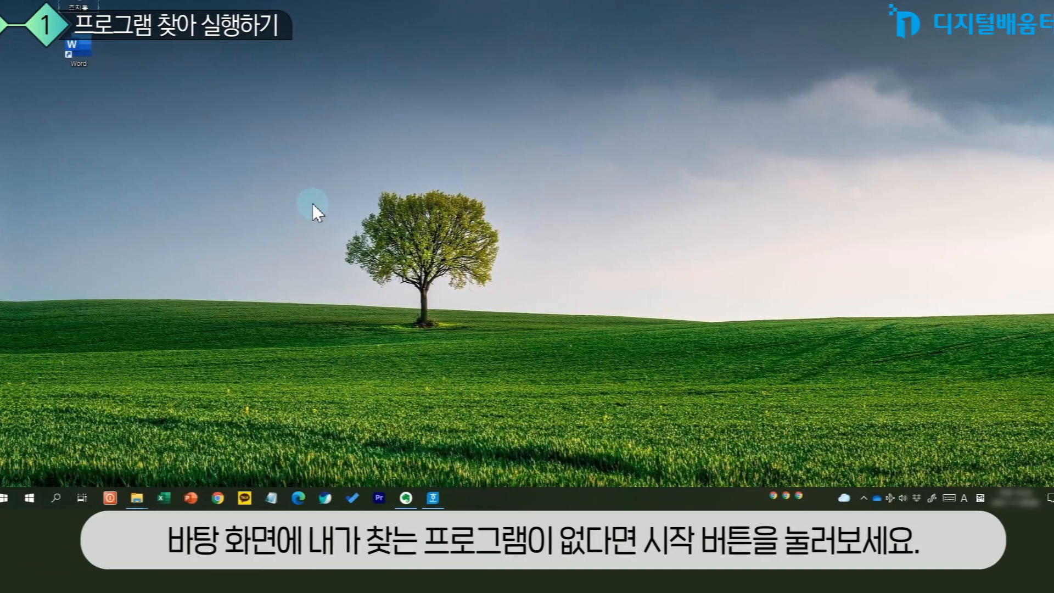
- Look through the Start menu's app list, jump to the ㄴ section using the letter index, and launch 날씨
left_click_drag(38, 3, 470, 337)
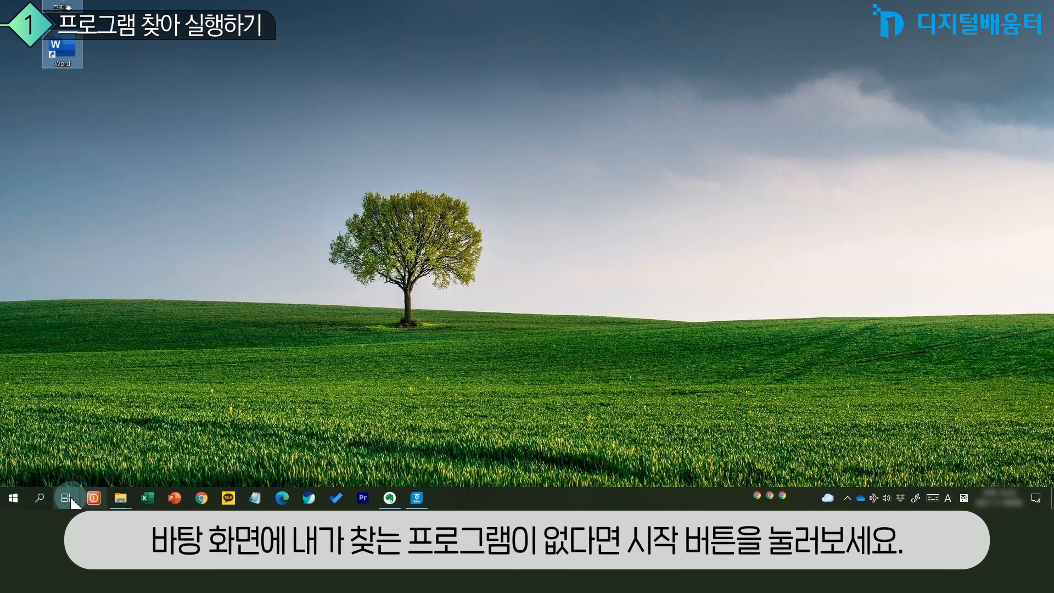
left_click(14, 498)
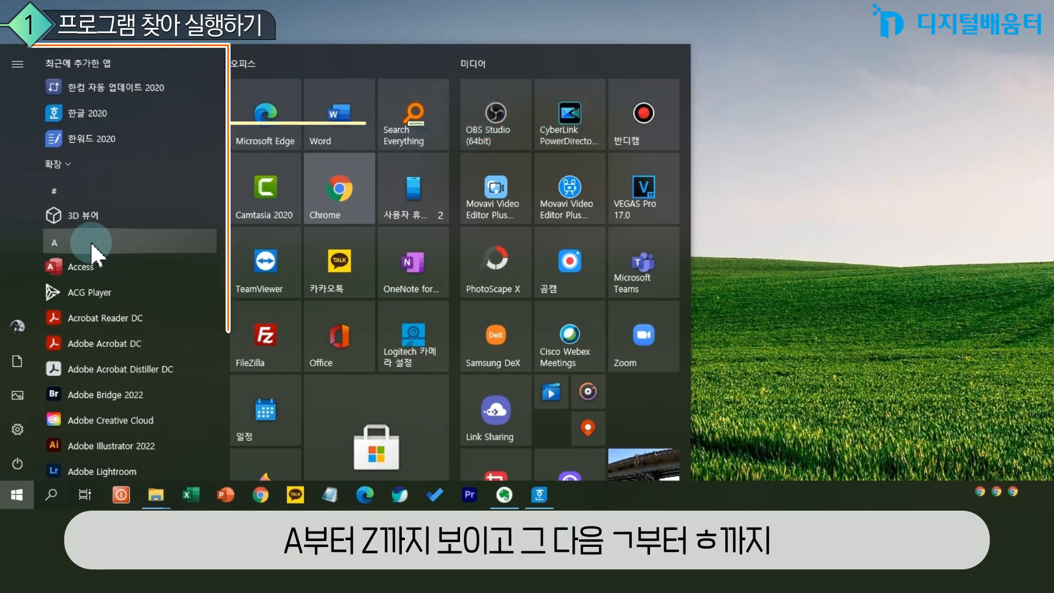
scroll(90, 245, "down", 10)
scroll(90, 250, "down", 15)
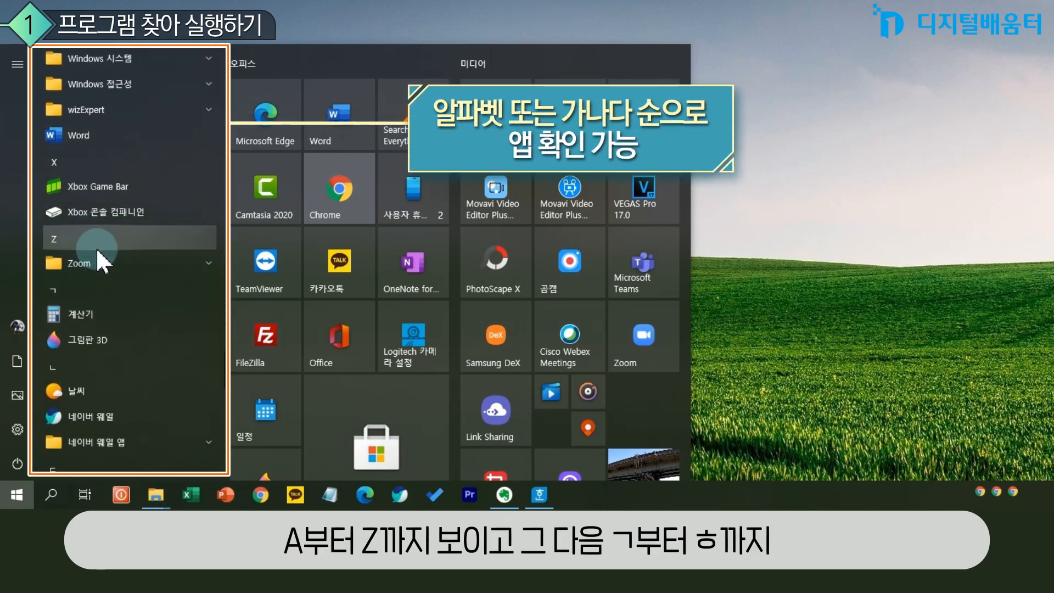
scroll(91, 286, "down", 8)
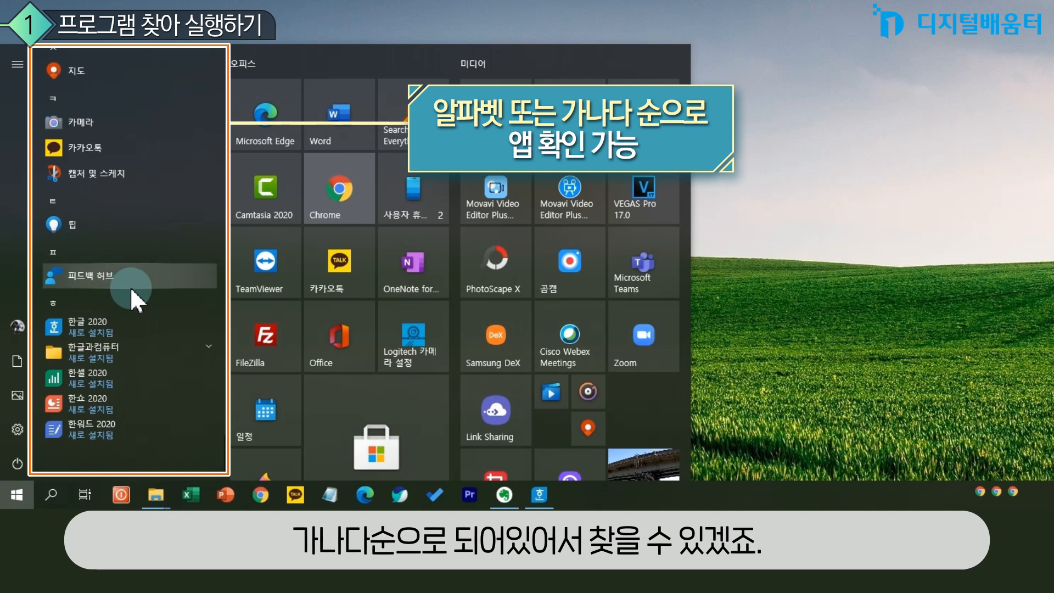
scroll(135, 291, "up", 15)
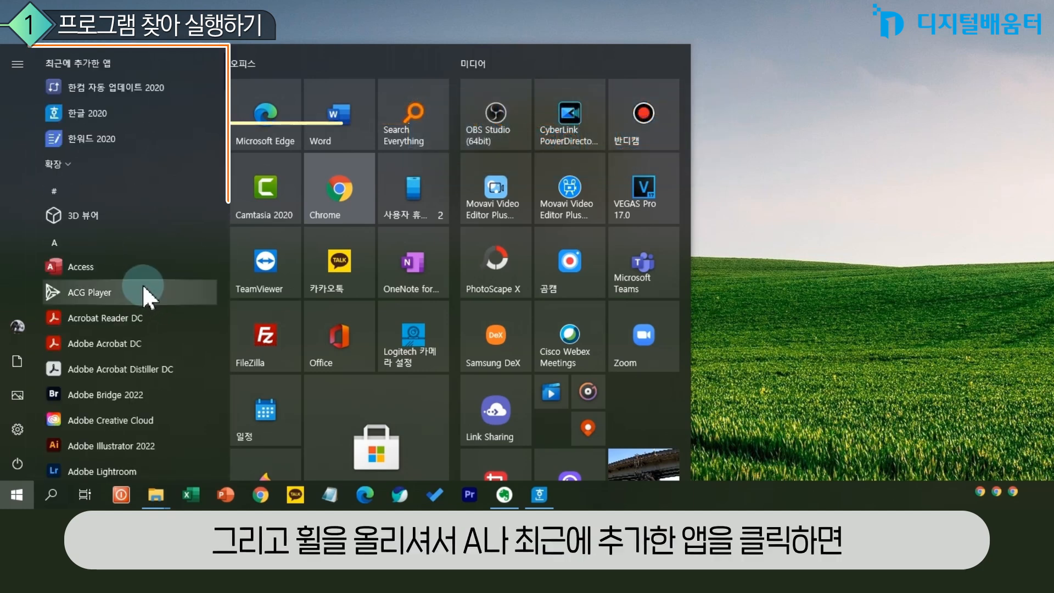
left_click(95, 64)
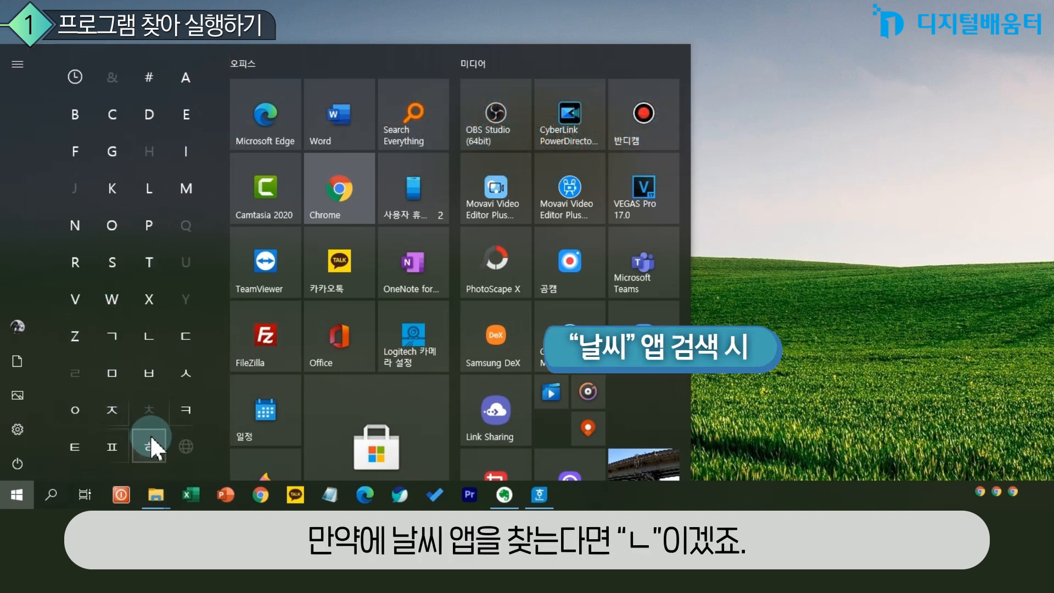
left_click(152, 340)
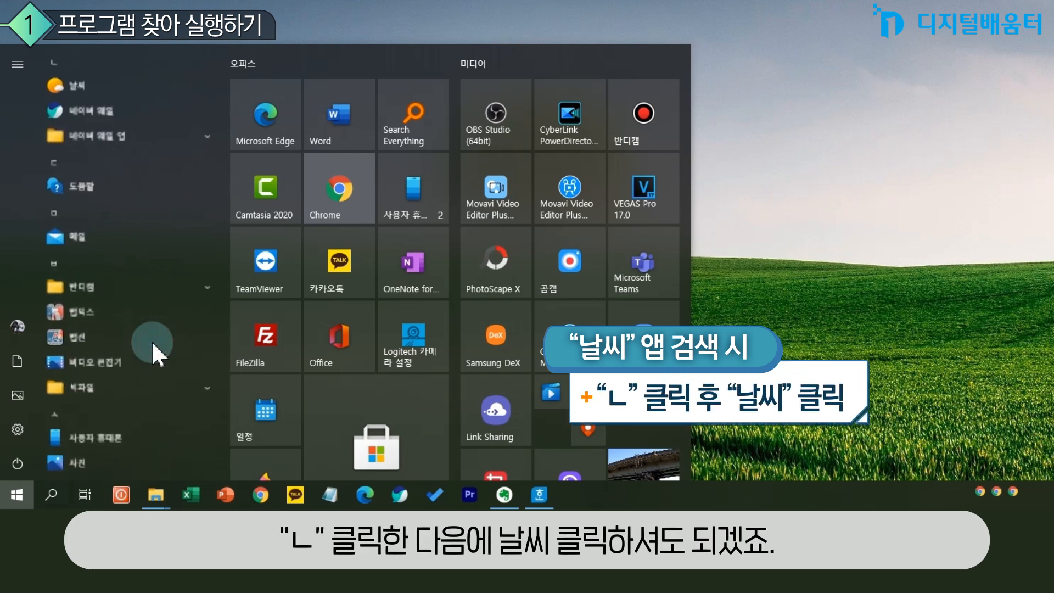
left_click(91, 81)
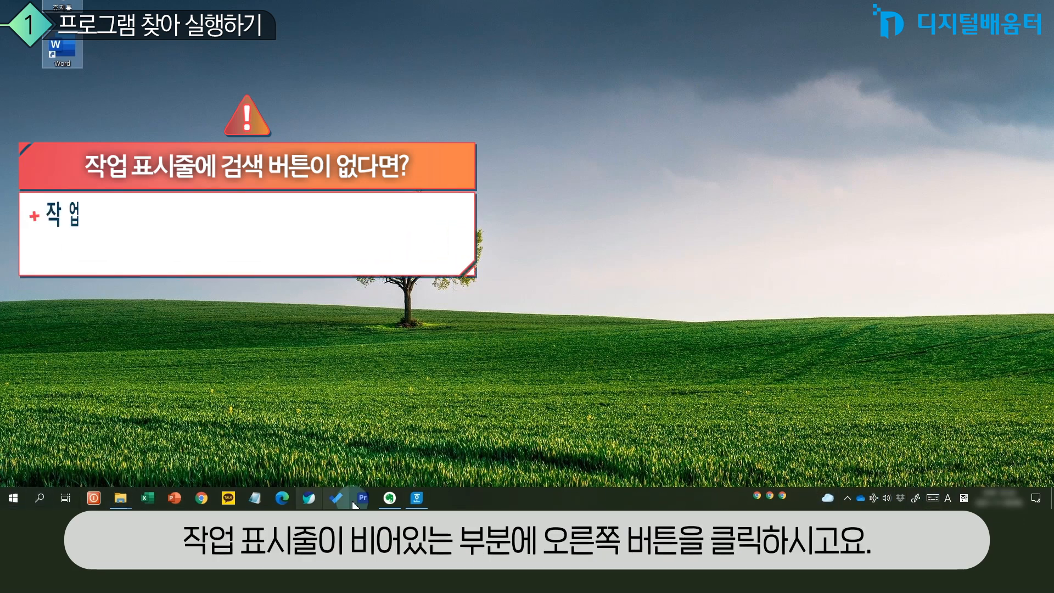
- Set the taskbar search to display as a search box (검색 상자 표시)
right_click(496, 500)
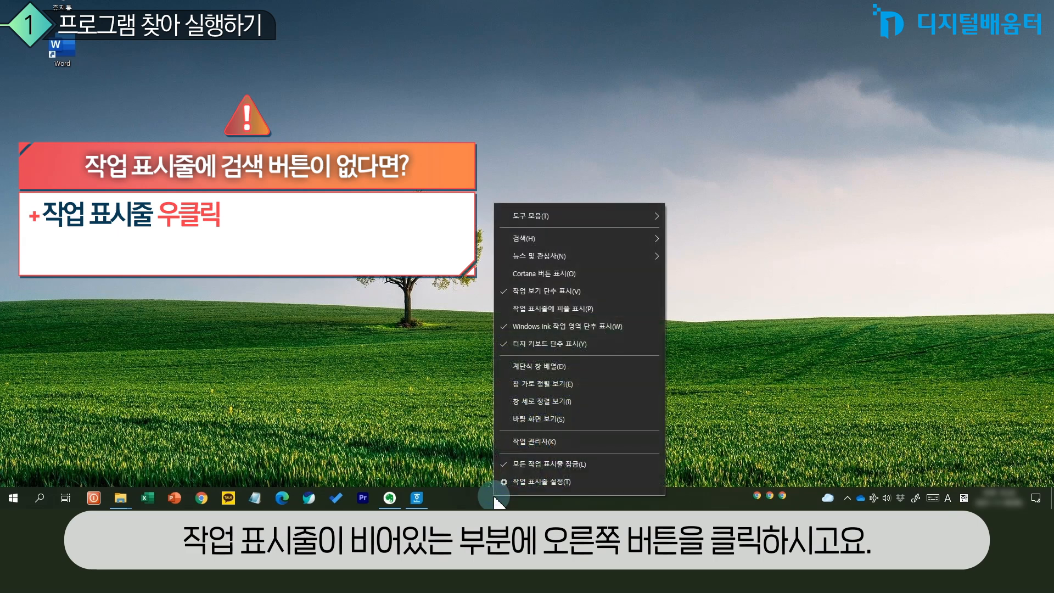
mouse_move(552, 241)
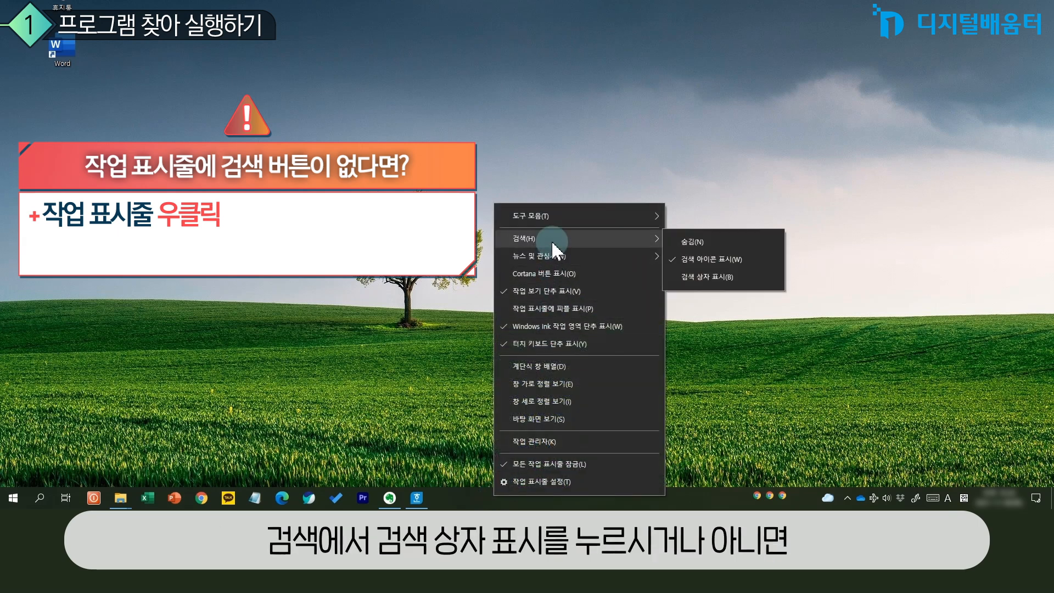
left_click(696, 279)
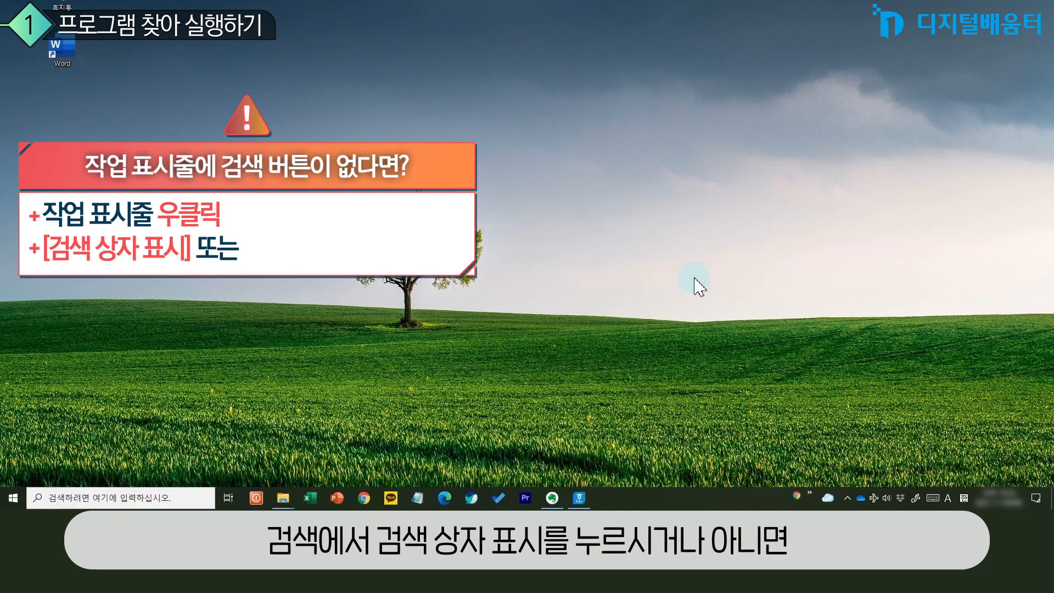
- Switch the taskbar search display to the search icon only (검색 아이콘 표시)
right_click(618, 496)
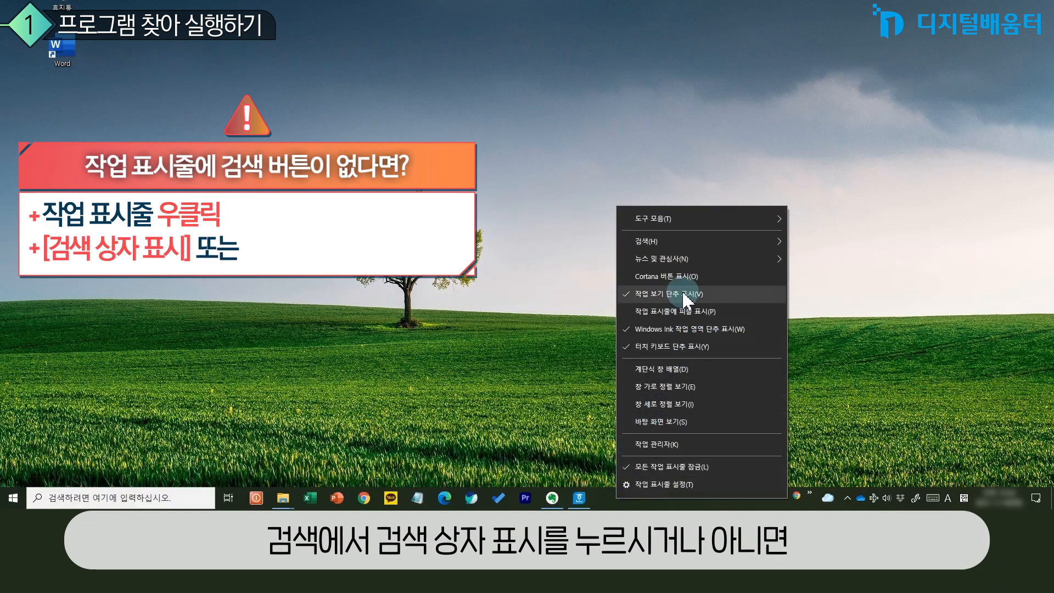
left_click(679, 248)
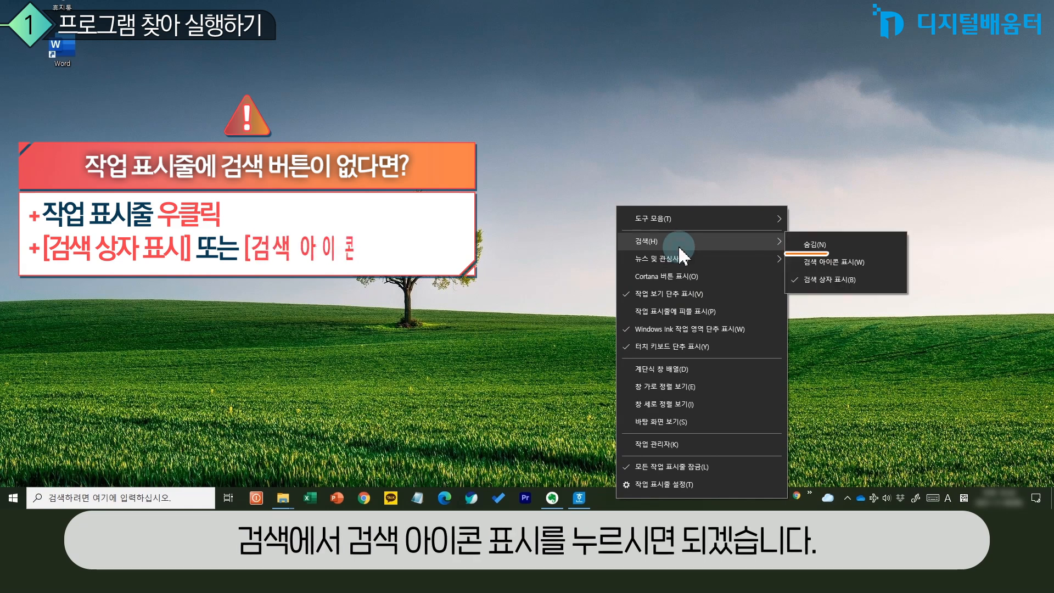
left_click(808, 262)
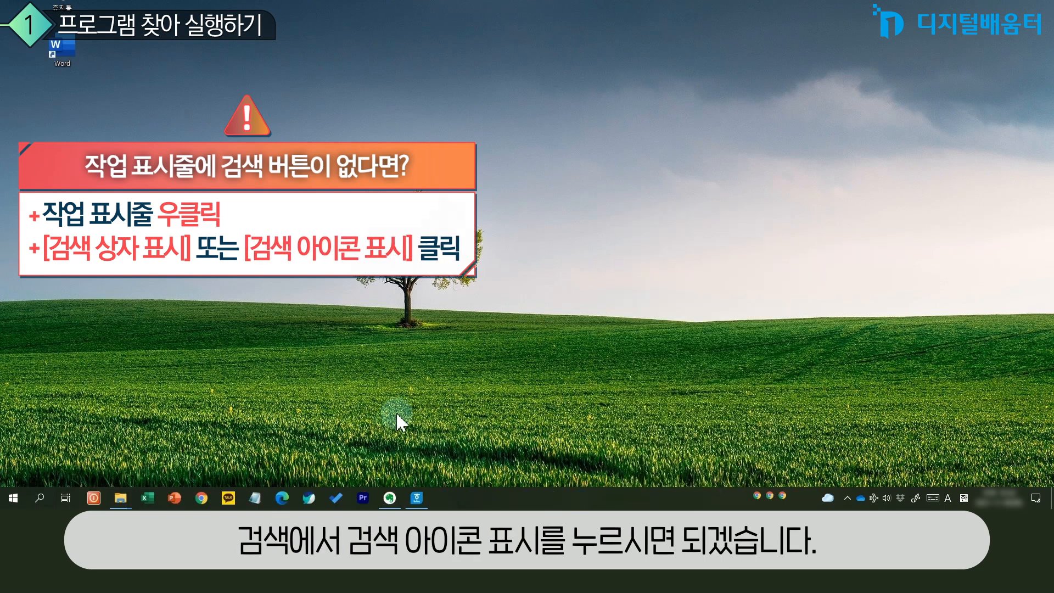
- Search Windows for "날", launch the 날씨 app from the results, and close its window
left_click(52, 502)
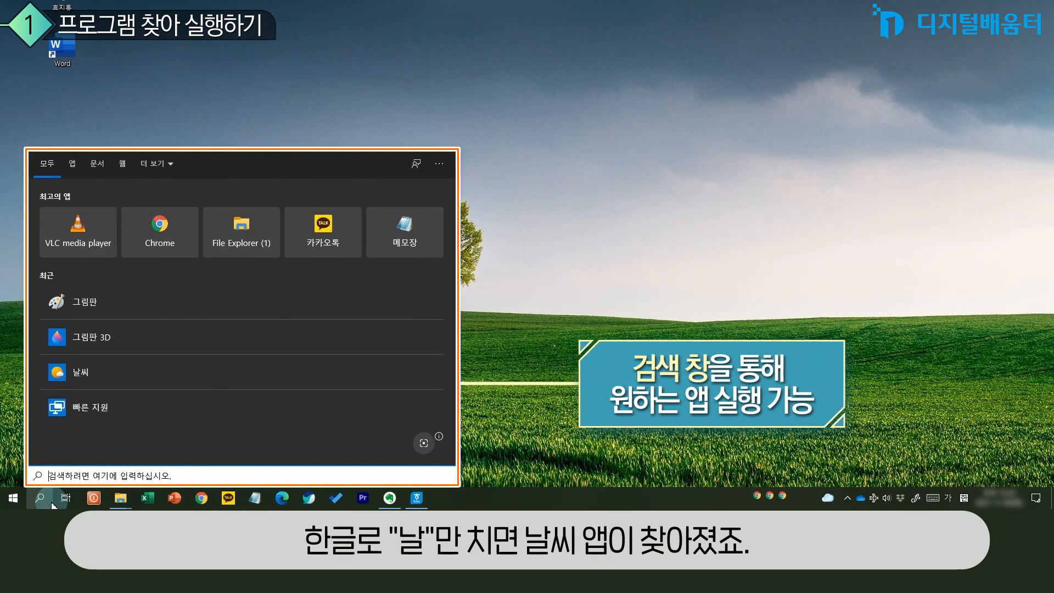
type("날")
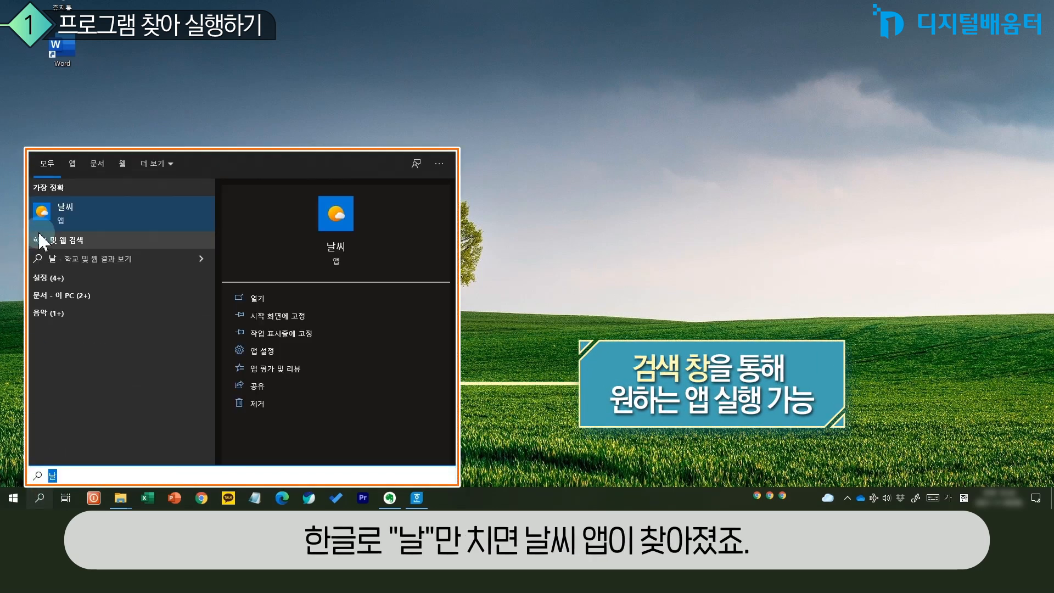
left_click(59, 222)
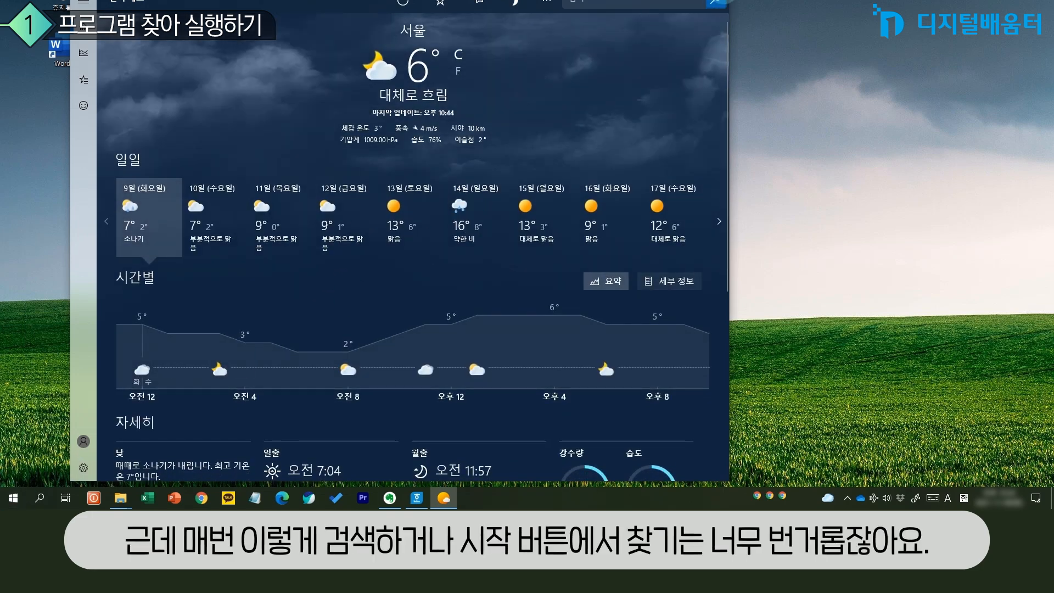
key("alt+F4")
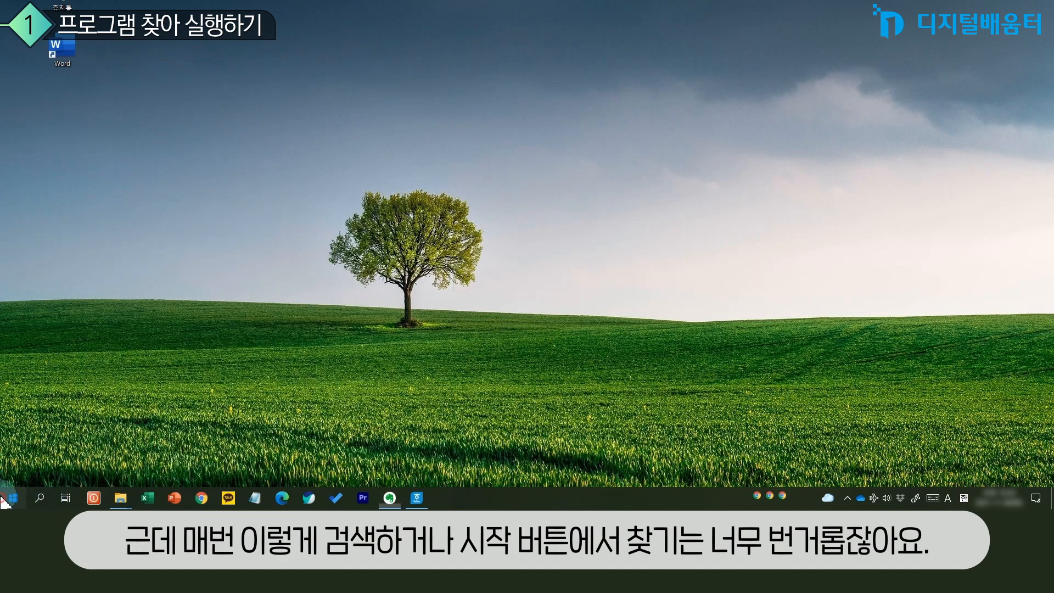
left_click(5, 500)
scroll(129, 296, "down", 8)
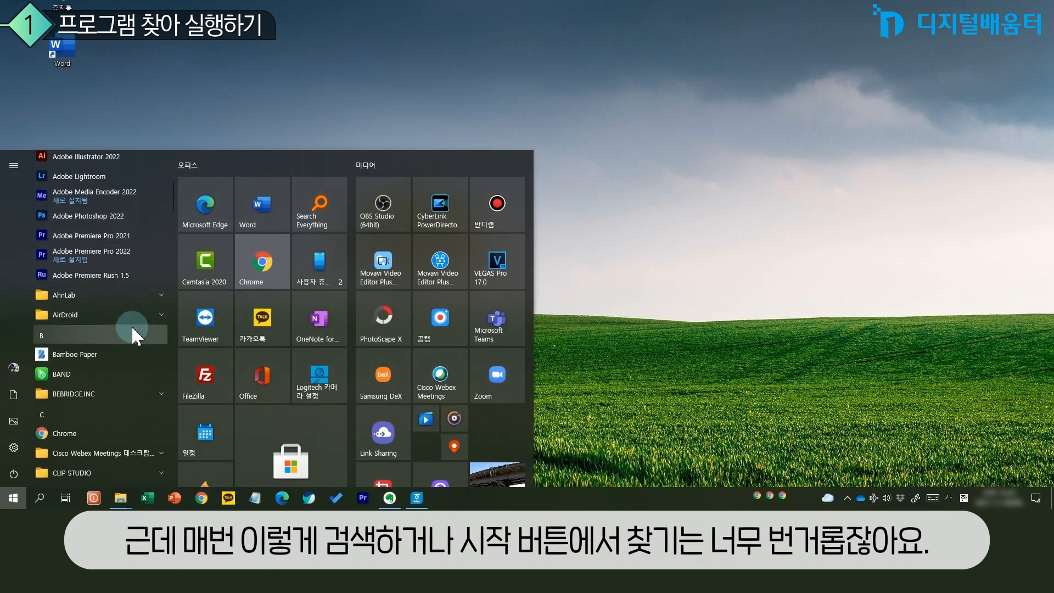
scroll(132, 329, "up", 3)
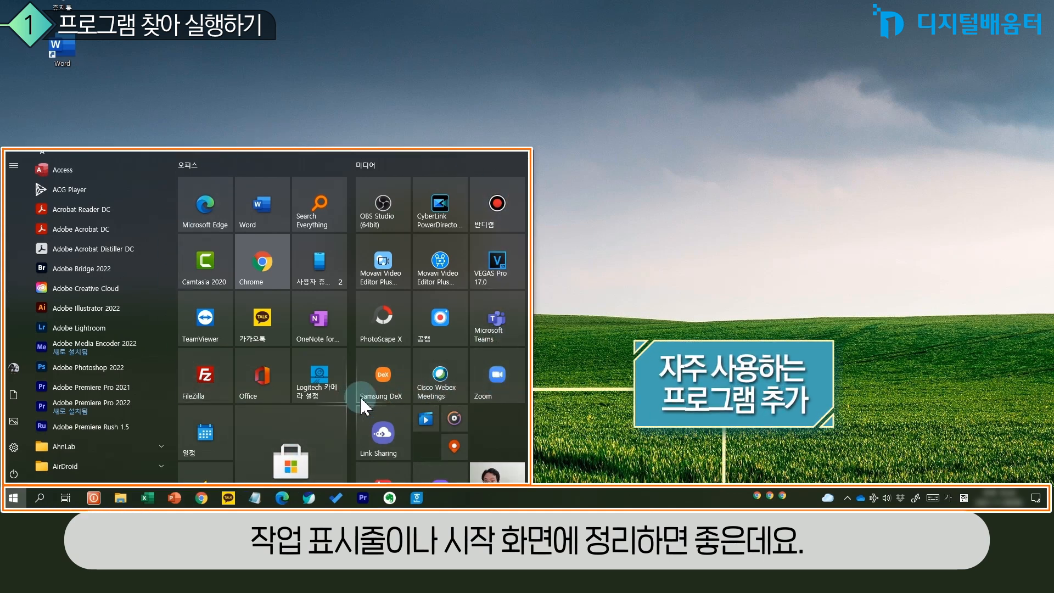
key("Escape")
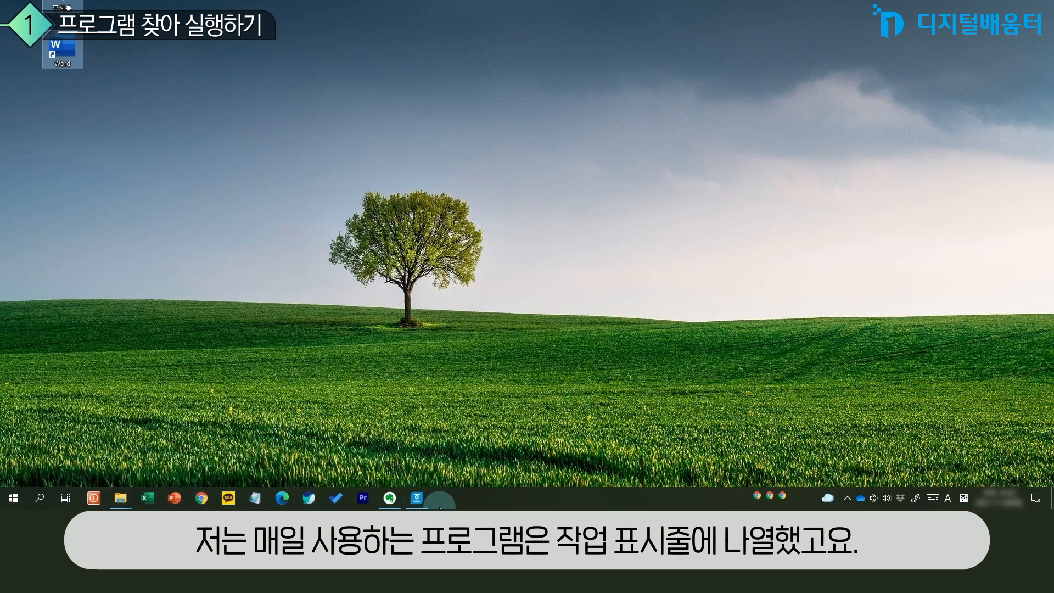
- Pin 계산기 from the ㄱ section of the app list to Start, and check its tile in the reopened Start menu
left_click(10, 507)
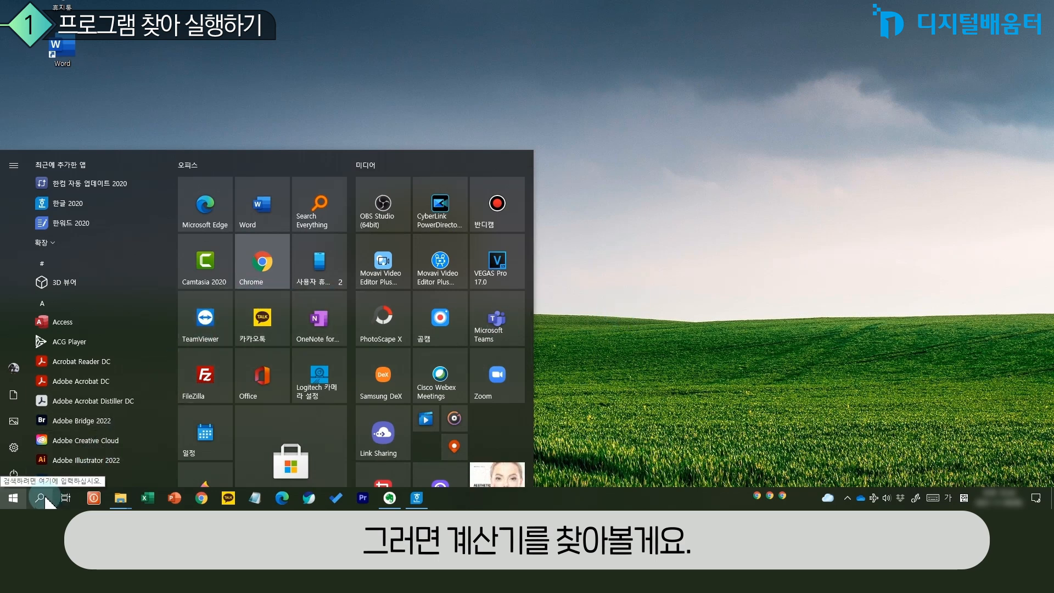
left_click(50, 304)
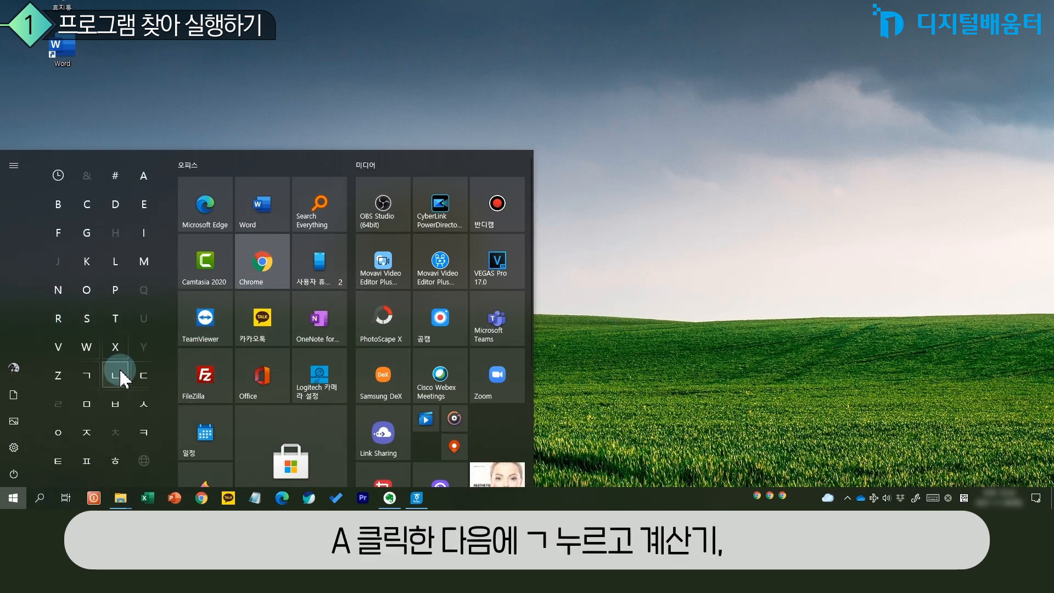
left_click(82, 376)
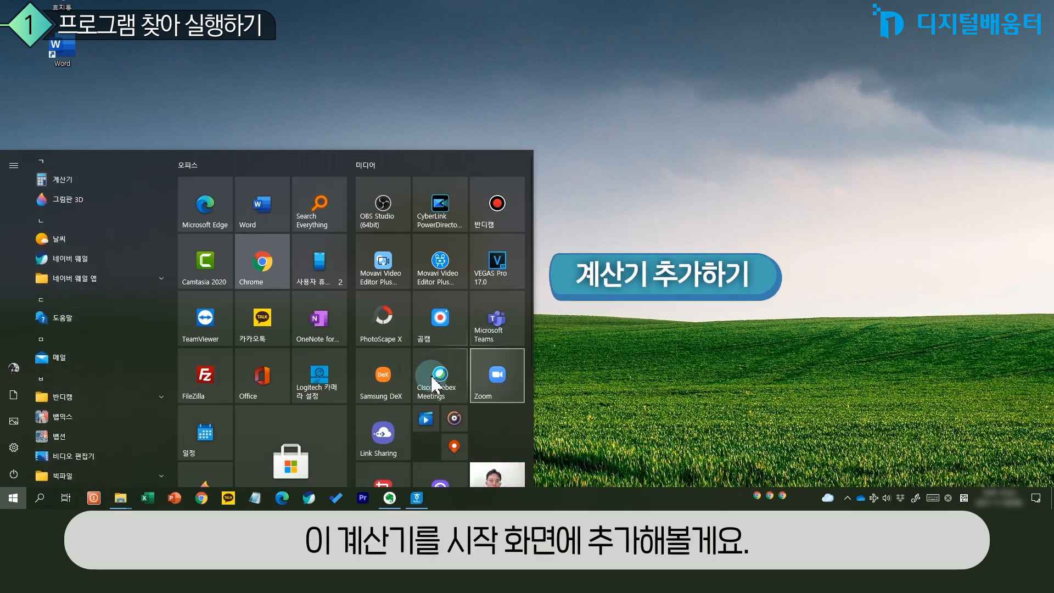
right_click(81, 179)
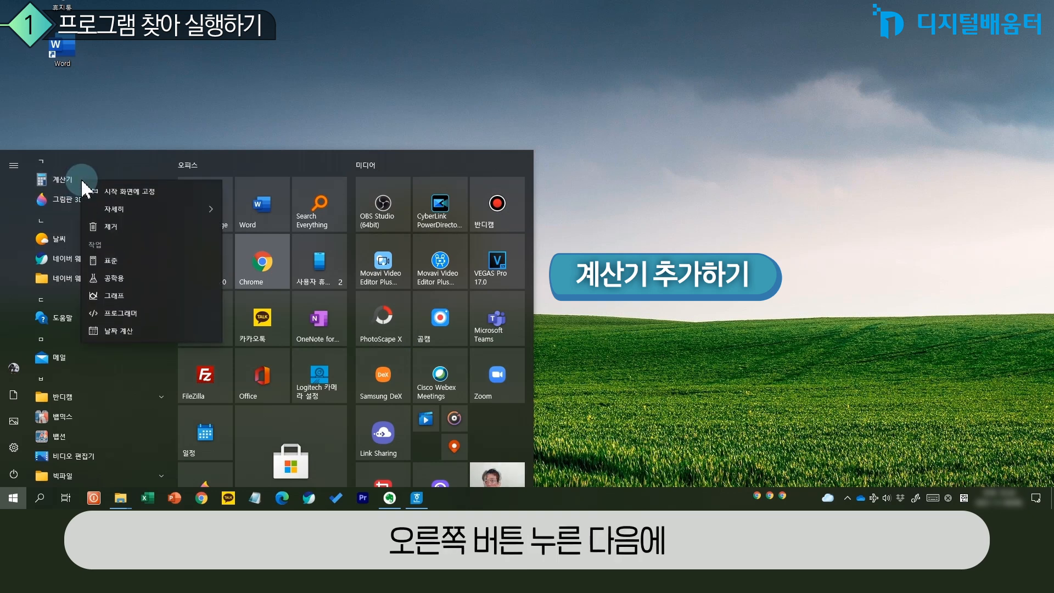
left_click(126, 193)
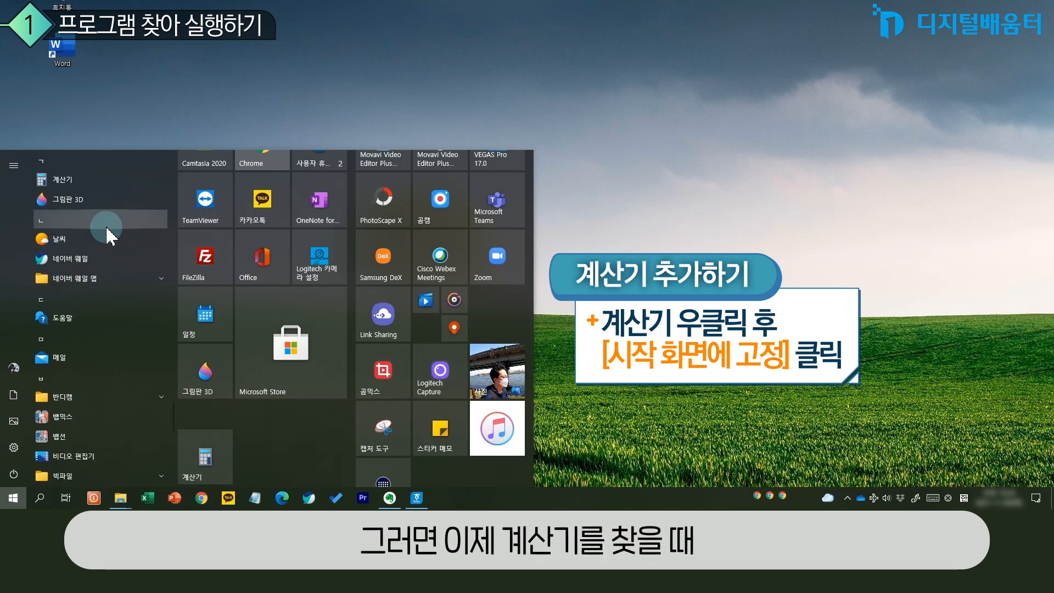
key("Escape")
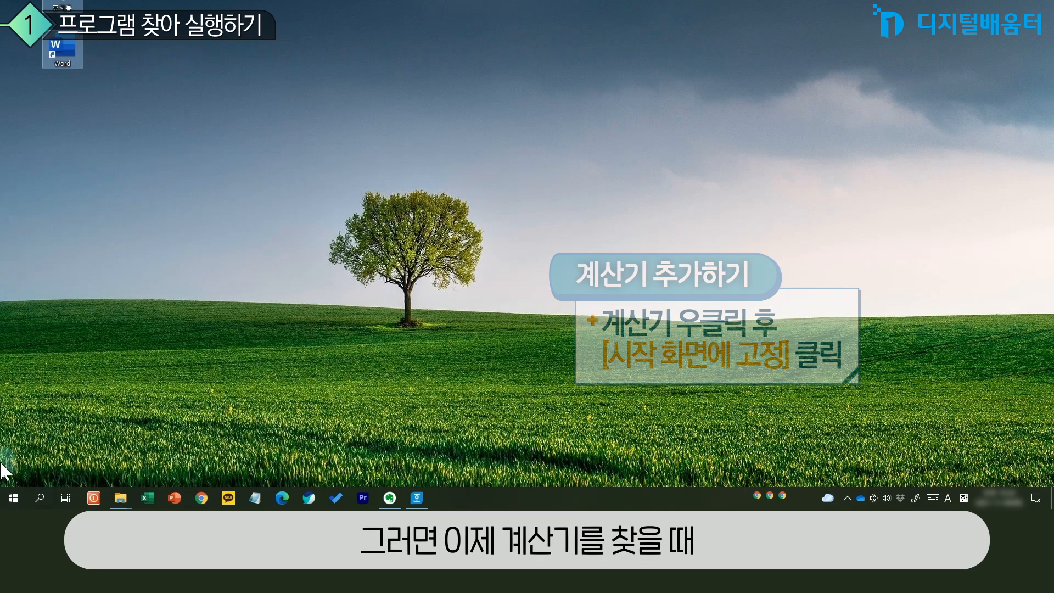
left_click(13, 498)
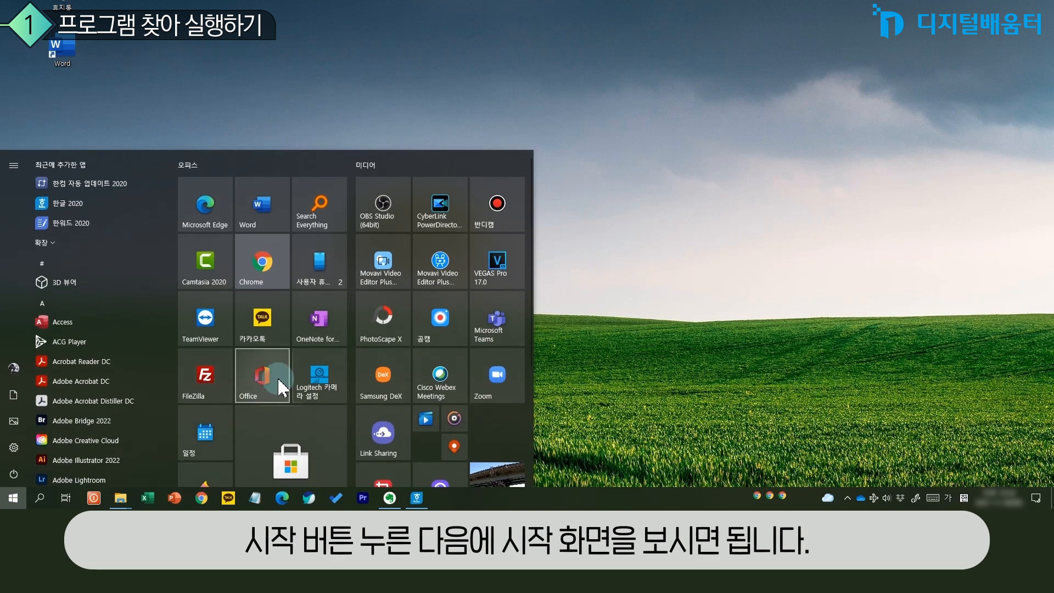
scroll(278, 378, "down", 3)
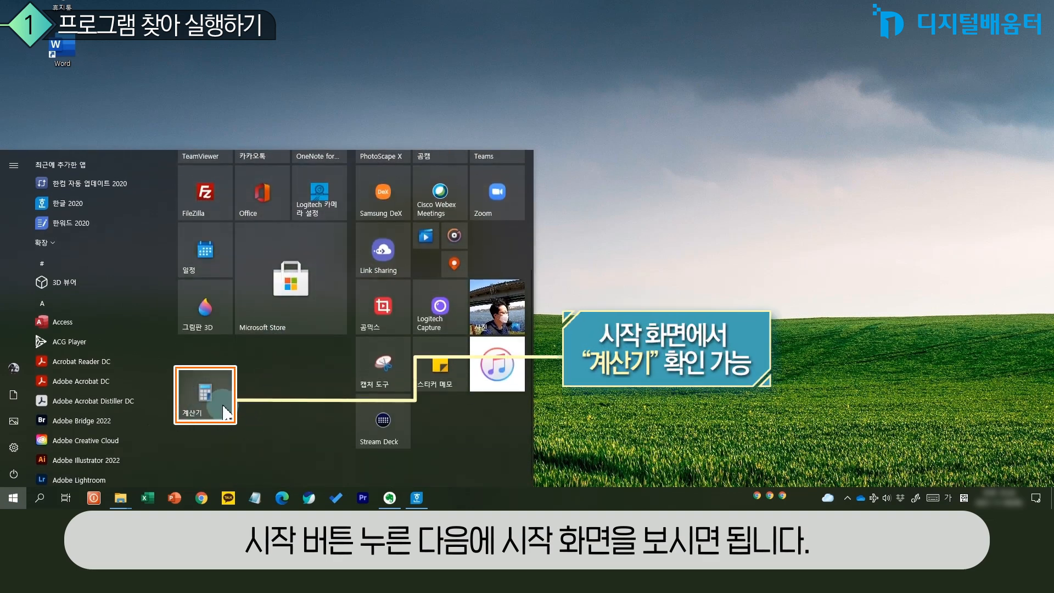
- Pin the 날씨 app to Start from the recent items in Windows Search
left_click(44, 492)
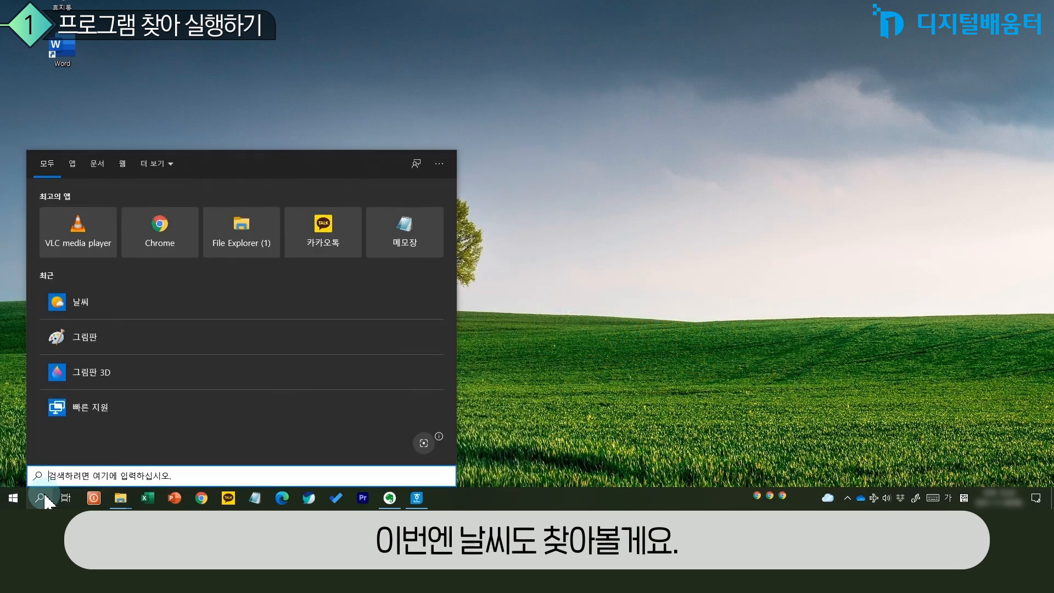
right_click(90, 308)
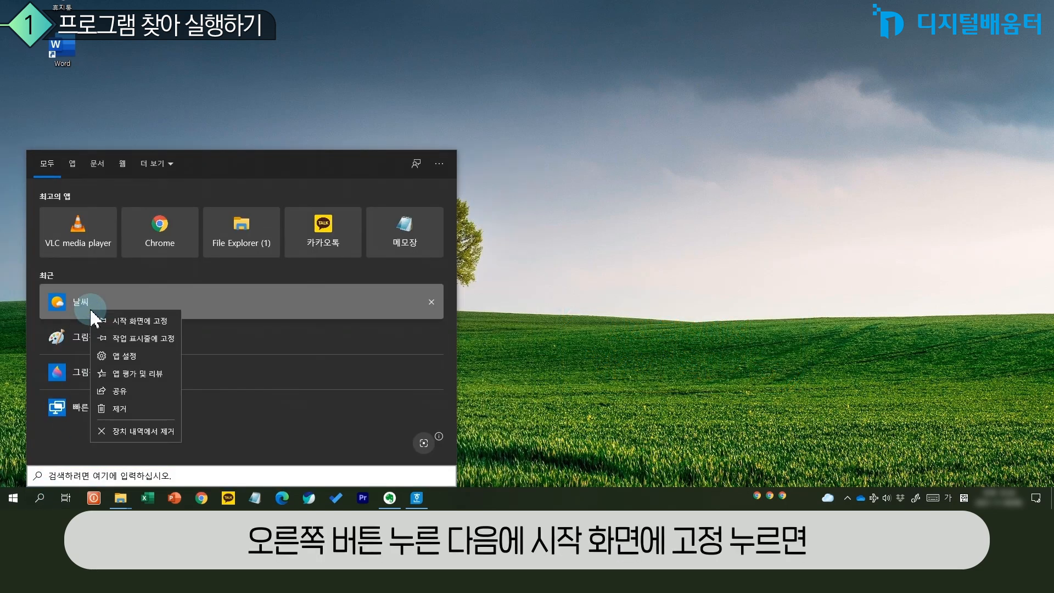
left_click(138, 323)
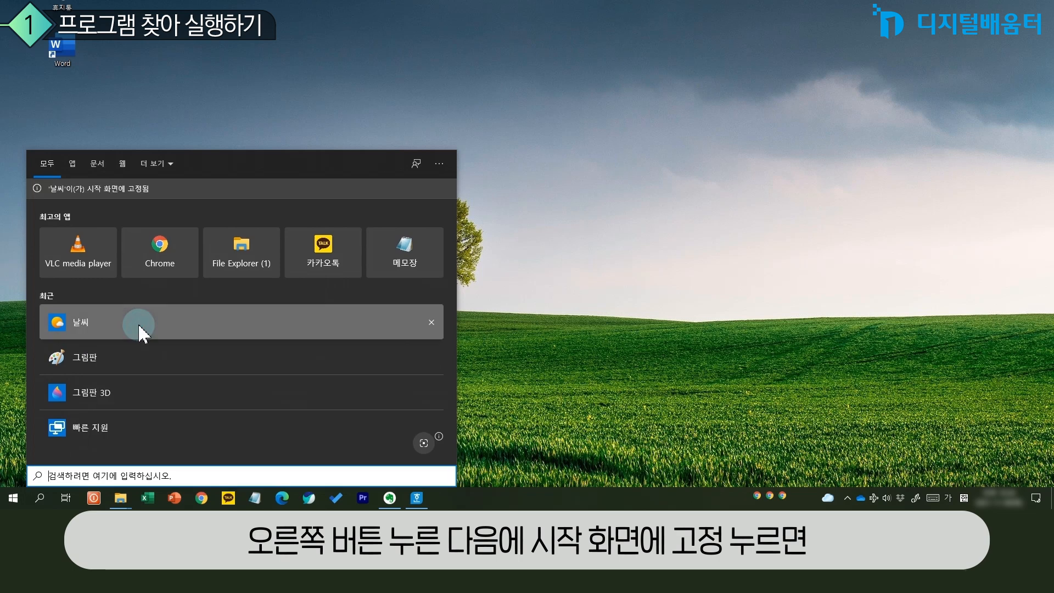
- Name the Start tile group containing 계산기 and 날씨 "윈도우 기본앱"
left_click(13, 498)
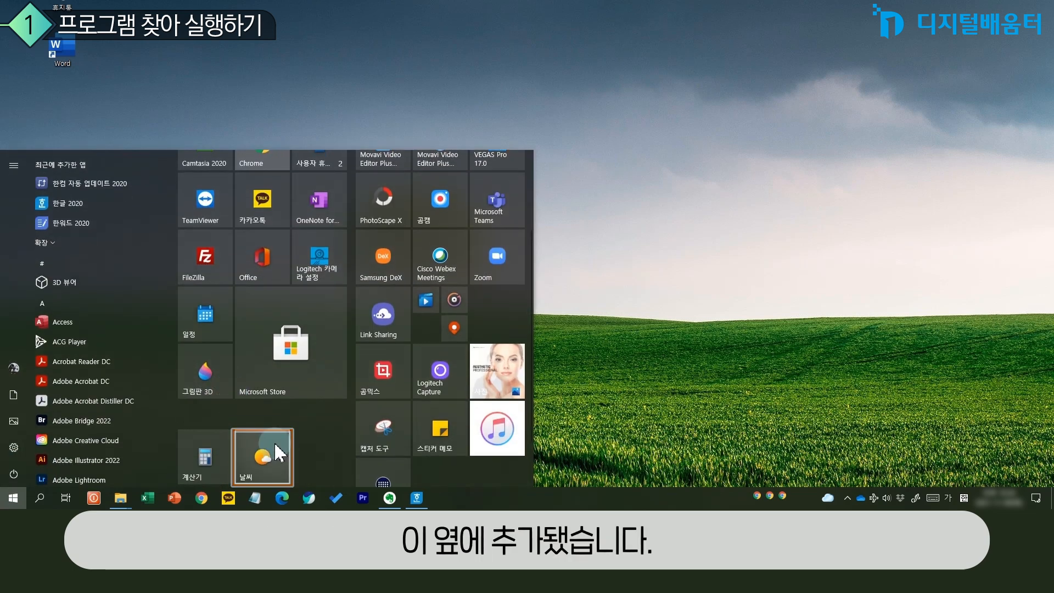
left_click(206, 418)
type("윈도우 기본")
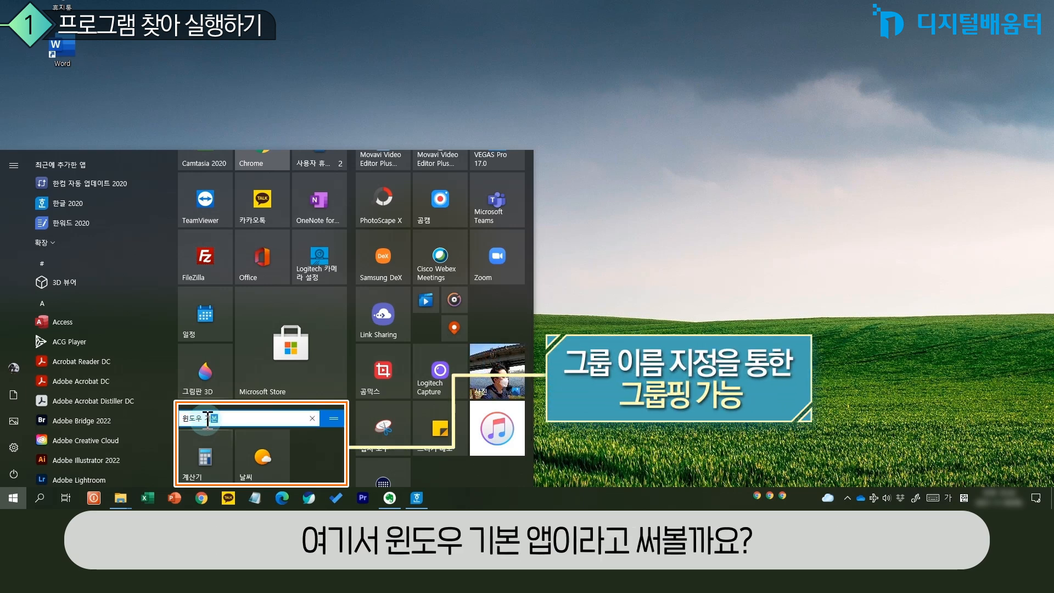
type("앱")
key("Return")
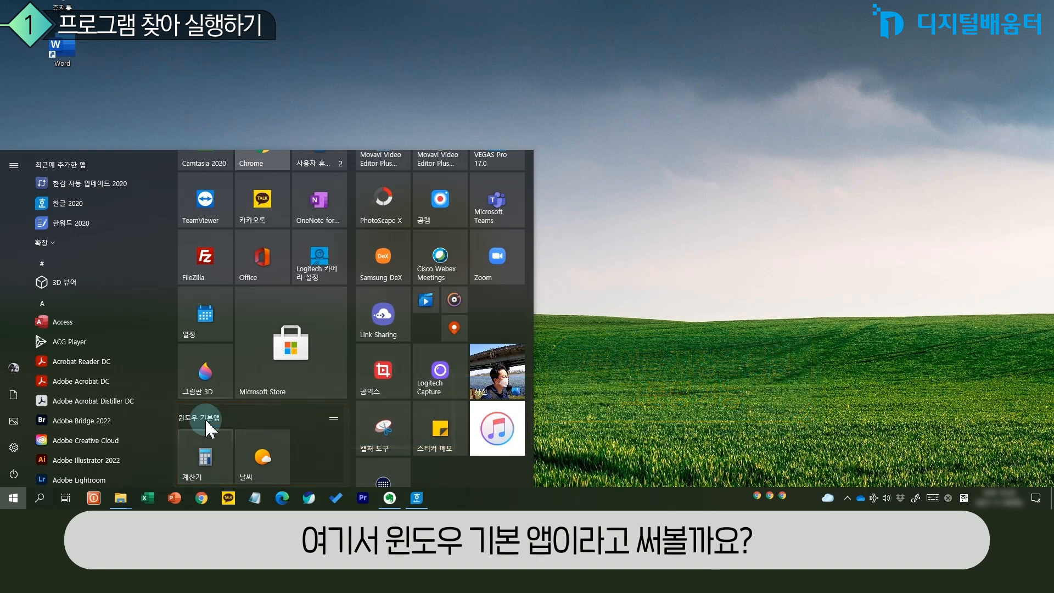
- Try moving the 윈도우 기본앱 tile group to another place in Start
mouse_move(202, 420)
left_mouse_down()
mouse_move(230, 423)
mouse_move(387, 269)
mouse_move(391, 352)
mouse_move(177, 416)
mouse_move(197, 408)
mouse_move(203, 425)
left_mouse_up()
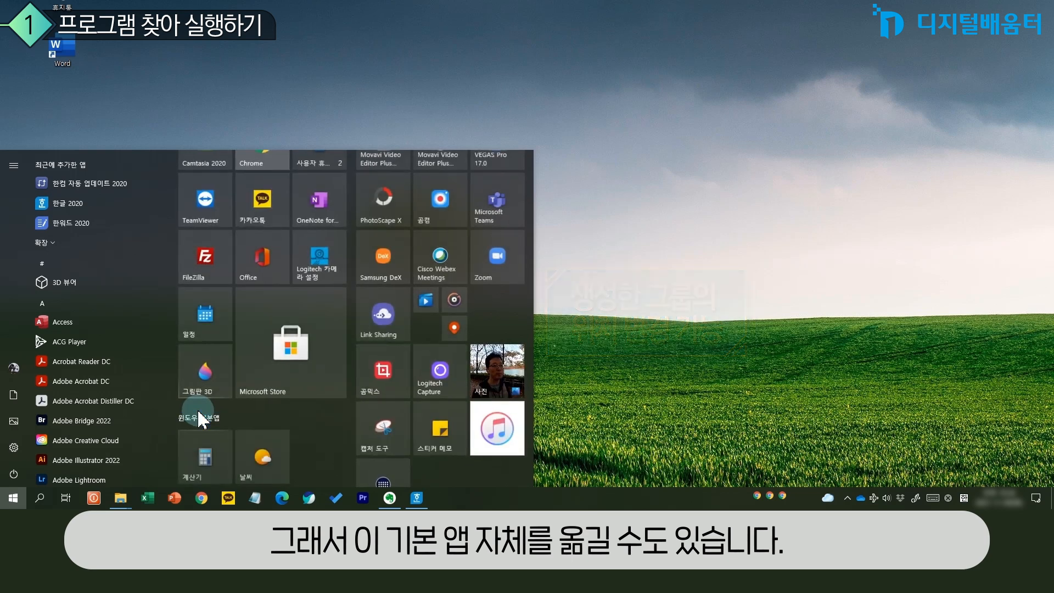
left_click_drag(218, 462, 222, 360)
mouse_move(384, 270)
left_mouse_down()
mouse_move(306, 400)
mouse_move(381, 270)
left_mouse_up()
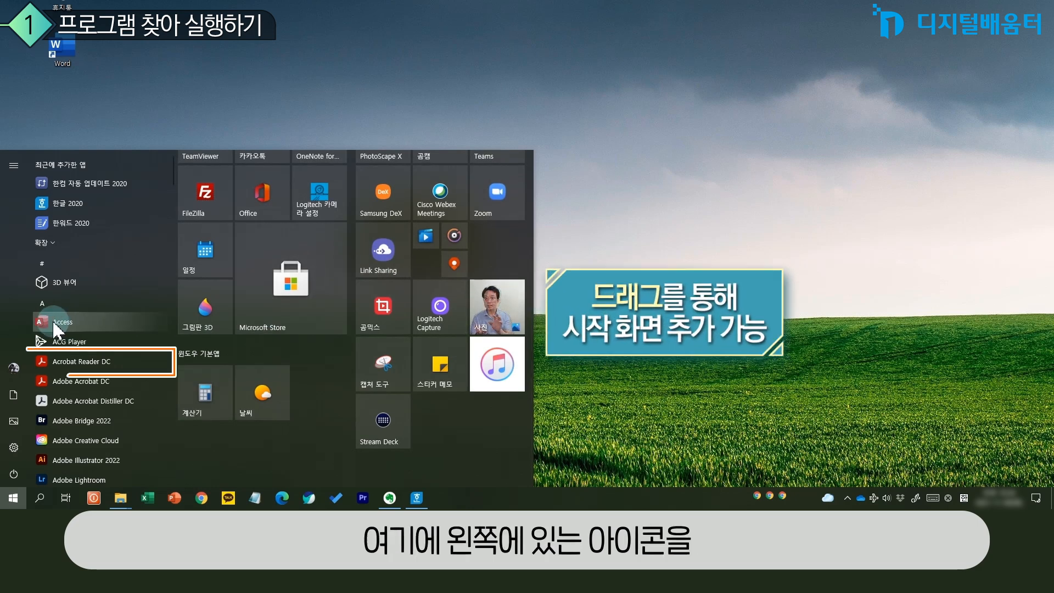
- Add Acrobat Reader DC from the app list to the 윈도우 기본앱 group, and unpin 날씨 from Start
left_click_drag(52, 361, 303, 386)
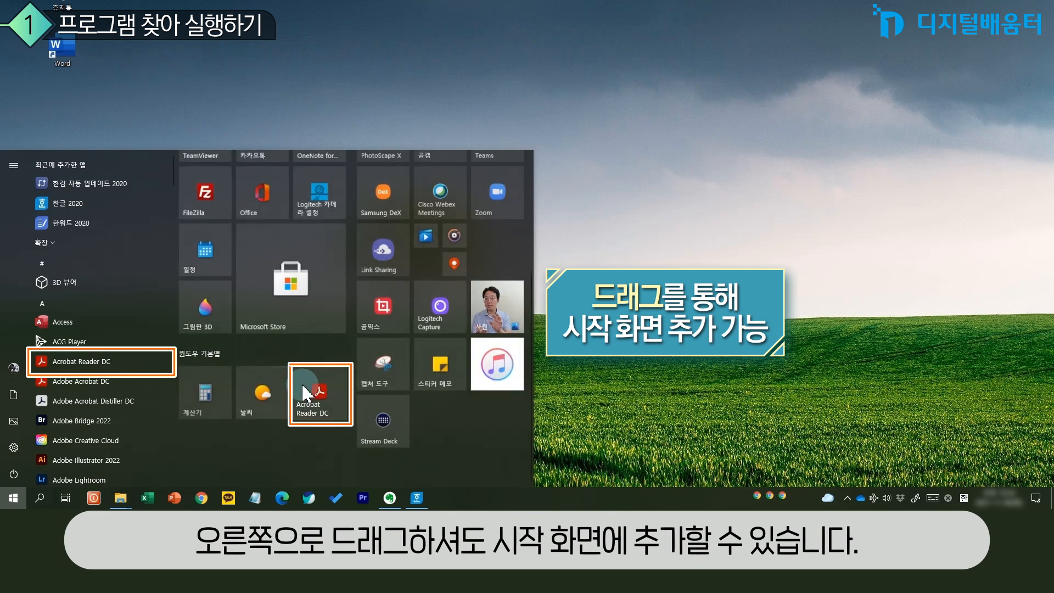
right_click(256, 398)
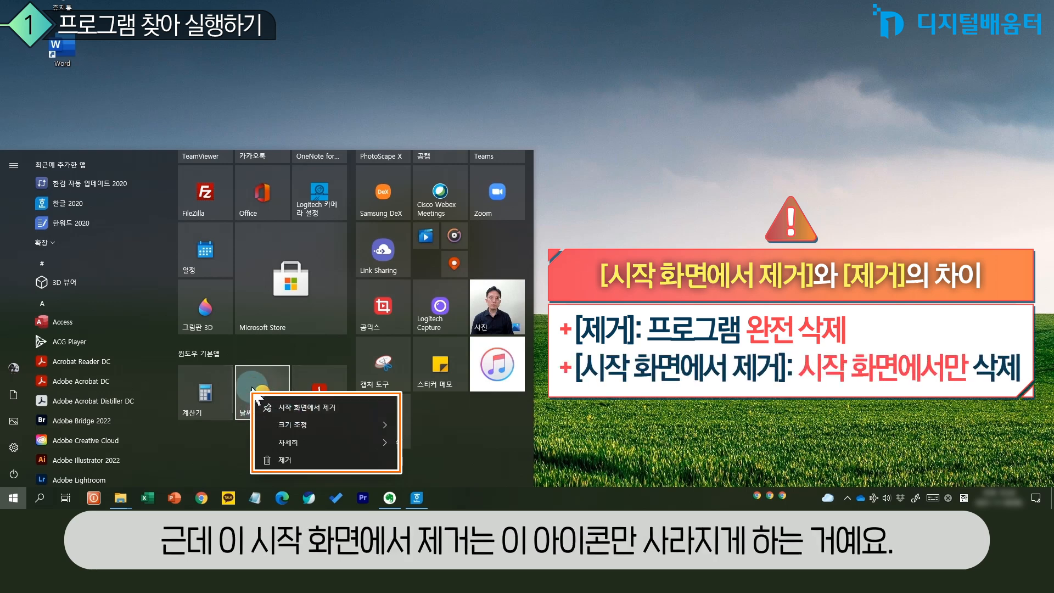
left_click(291, 405)
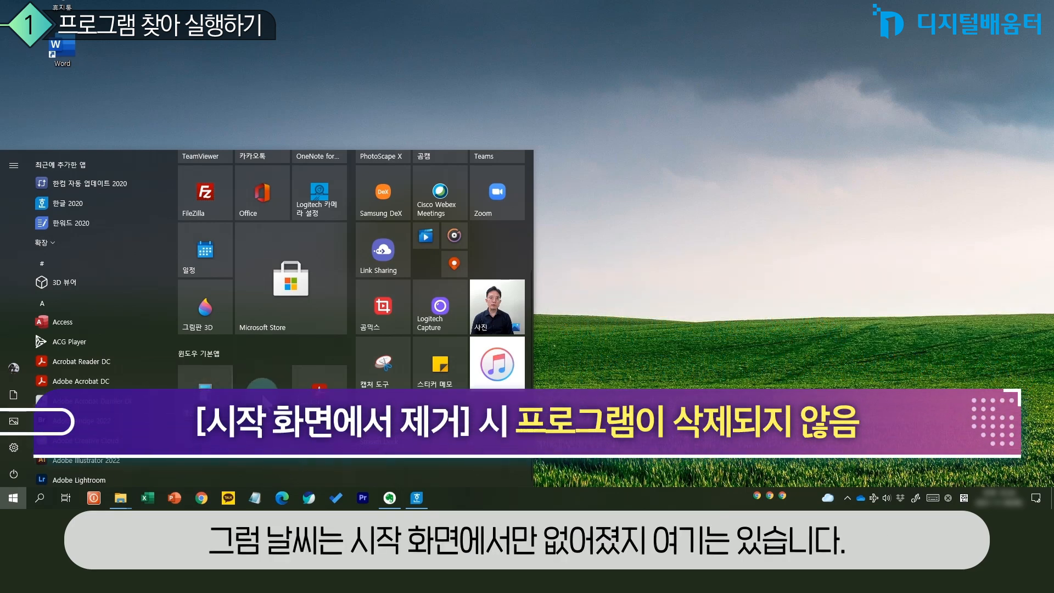
- Check the ㄴ section of the app list for 날씨, and view the removal options of the 계산기 tile
scroll(104, 357, "down", 10)
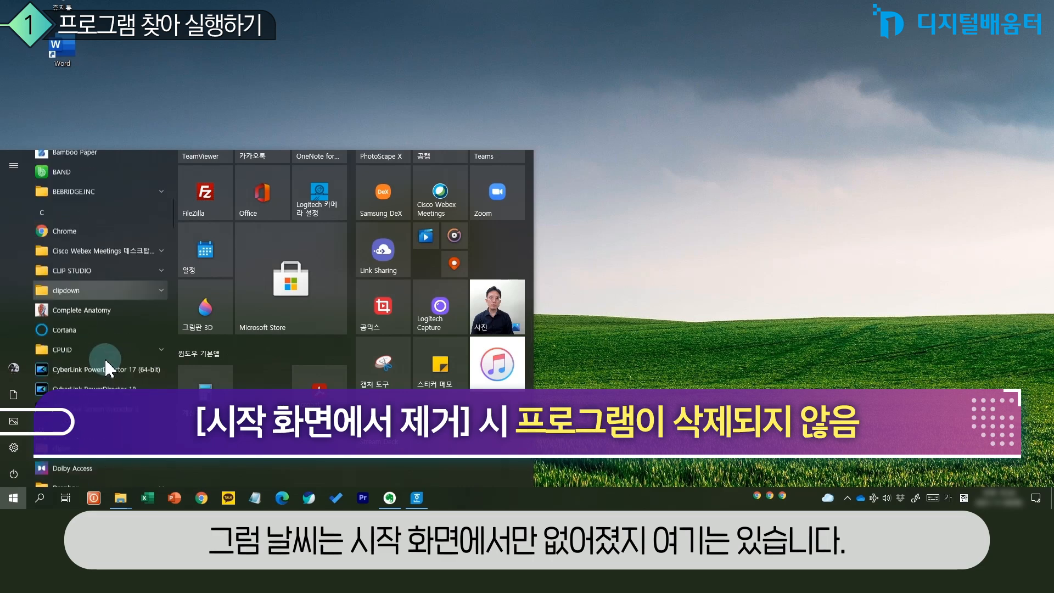
scroll(104, 358, "down", 15)
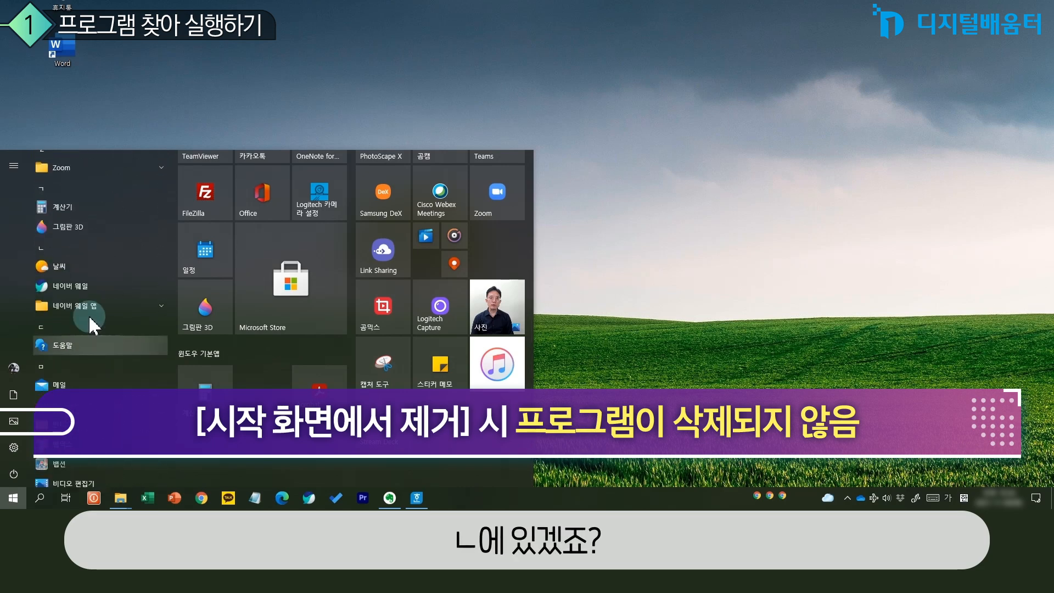
scroll(94, 331, "down", 5)
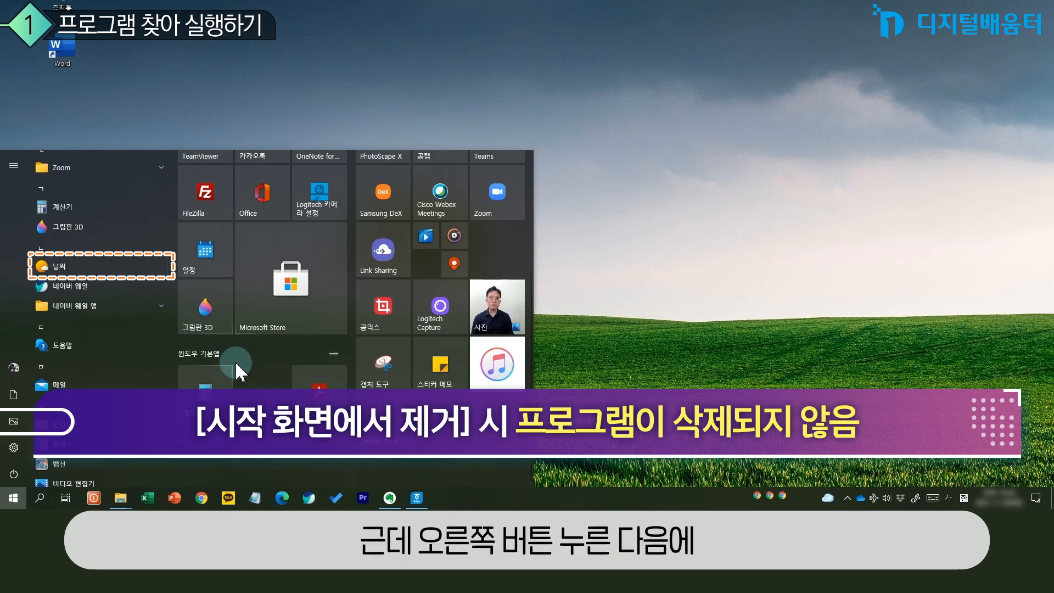
right_click(199, 378)
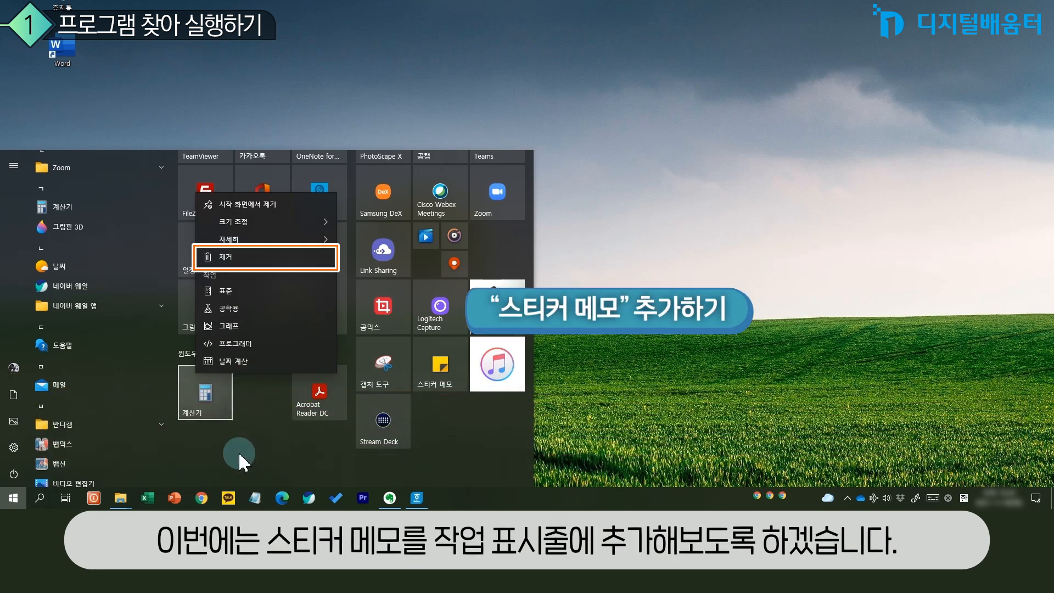
left_click(241, 462)
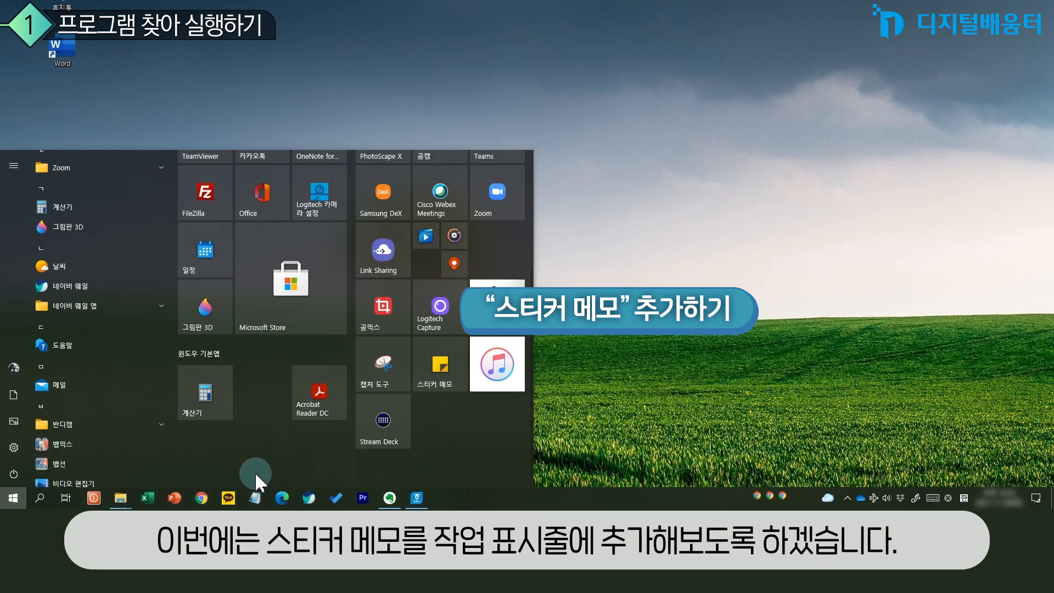
- Search Windows for "스" and pin 스티커 메모 to the taskbar
left_click(40, 498)
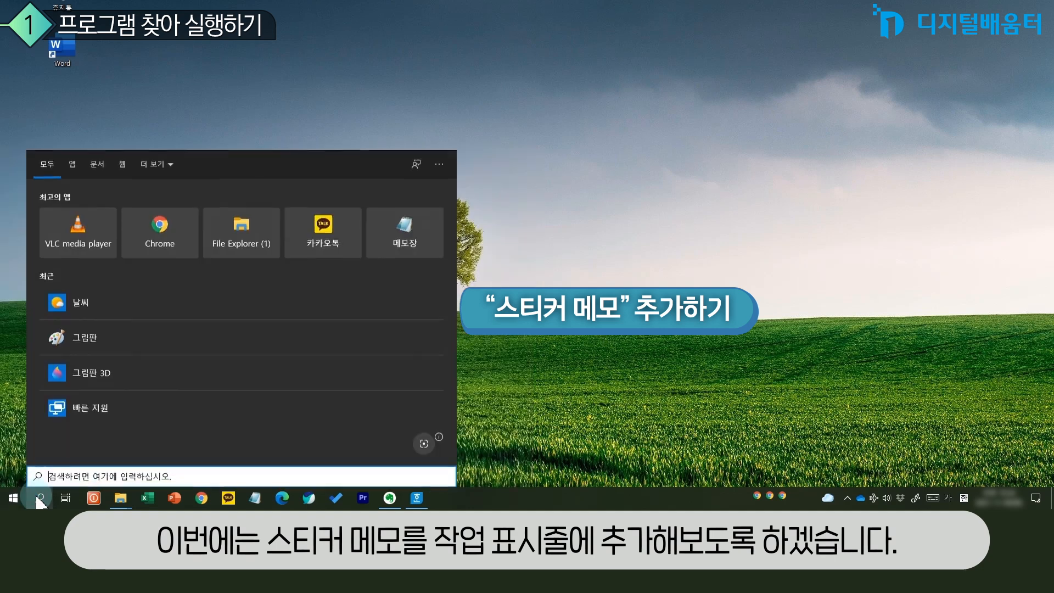
type("스")
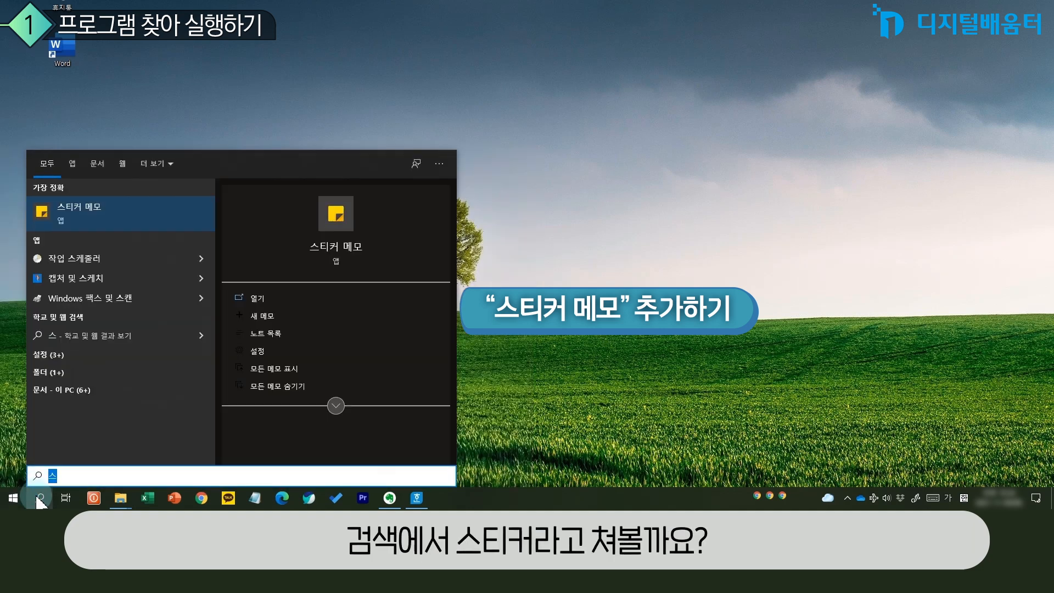
right_click(80, 222)
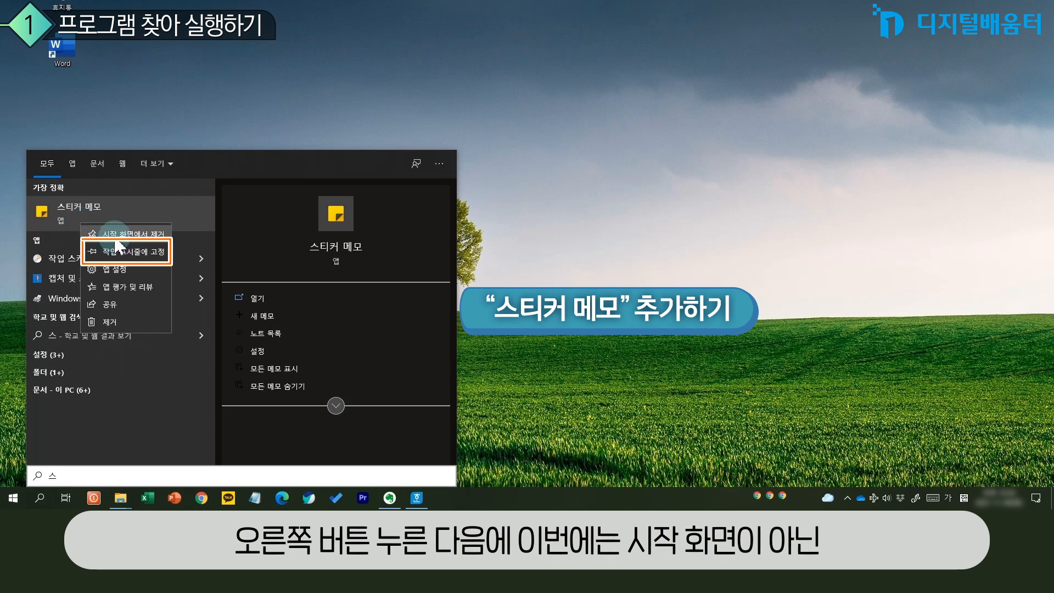
left_click(117, 252)
key("Escape")
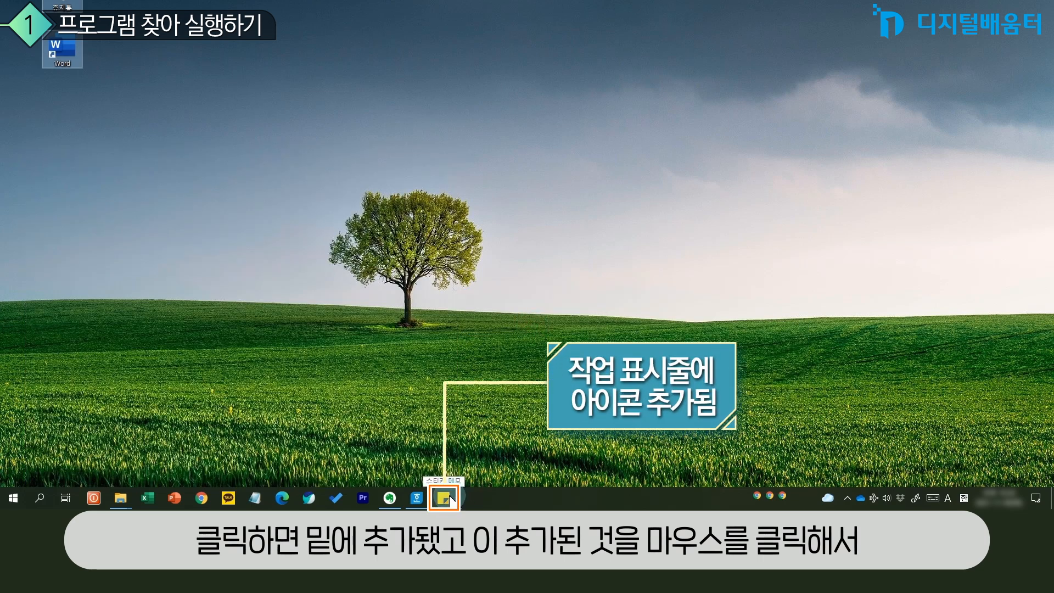
- Move the 스티커 메모 icon between File Explorer and Excel on the taskbar, and unpin it from there
left_click(450, 499)
mouse_move(443, 501)
left_mouse_down()
mouse_move(135, 500)
mouse_move(353, 504)
mouse_move(148, 502)
left_mouse_up()
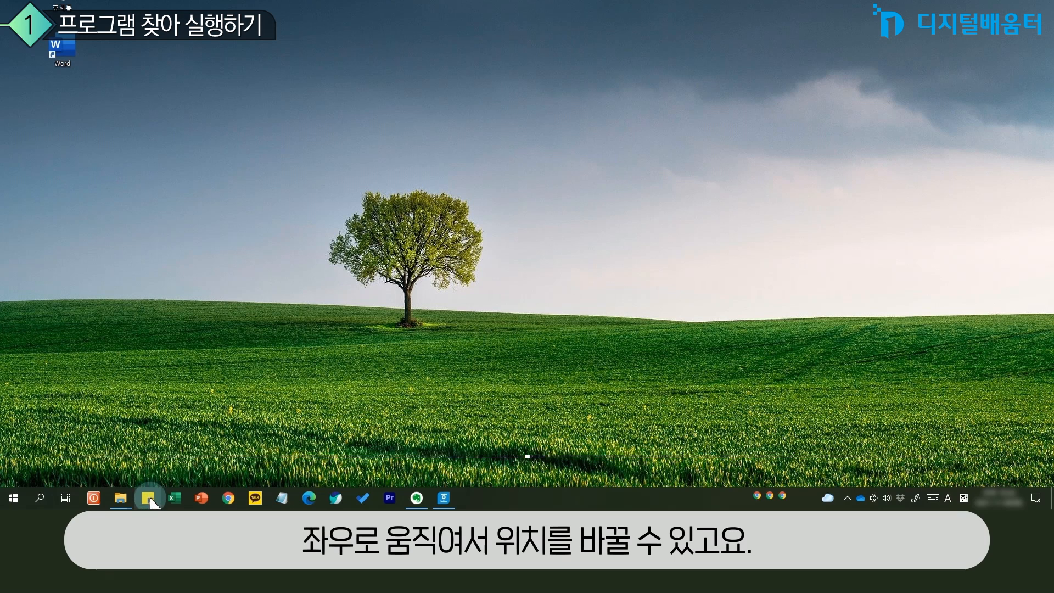
right_click(148, 499)
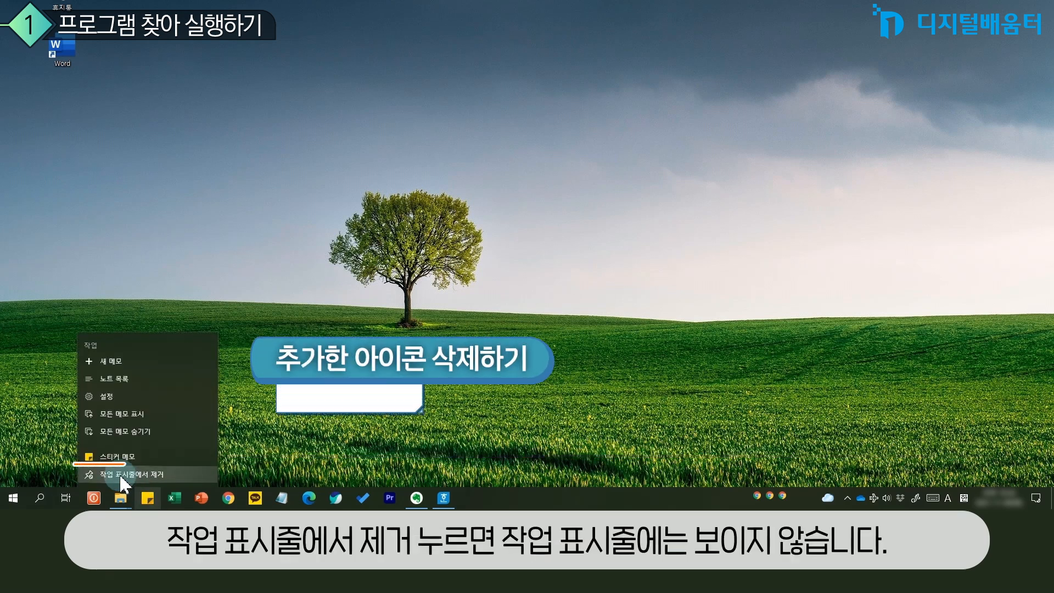
left_click(154, 475)
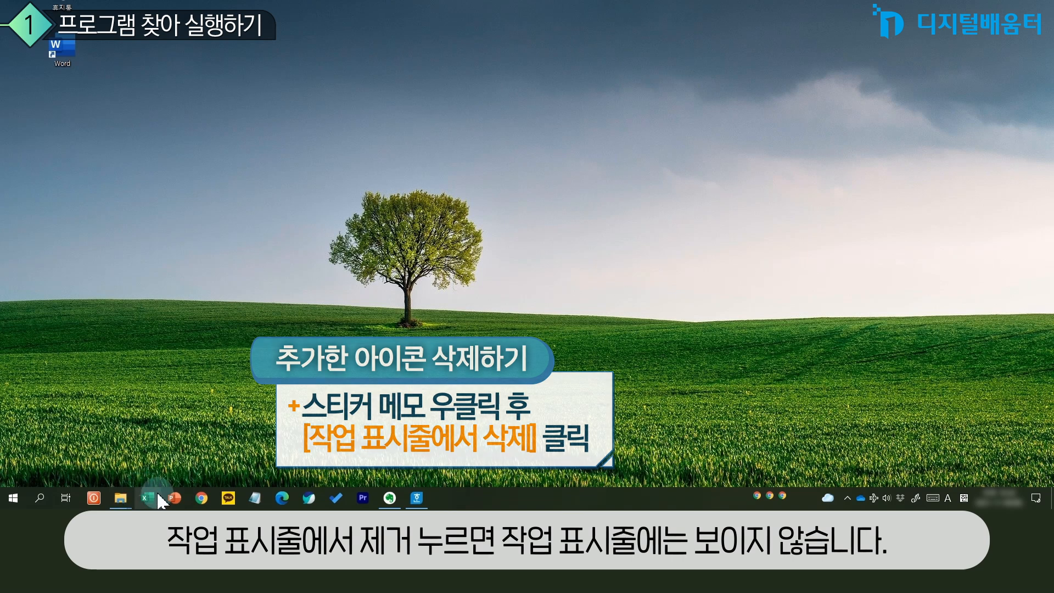
- Pin the desktop Word shortcut to the taskbar just after Edge, and unpin it again
left_click(72, 57)
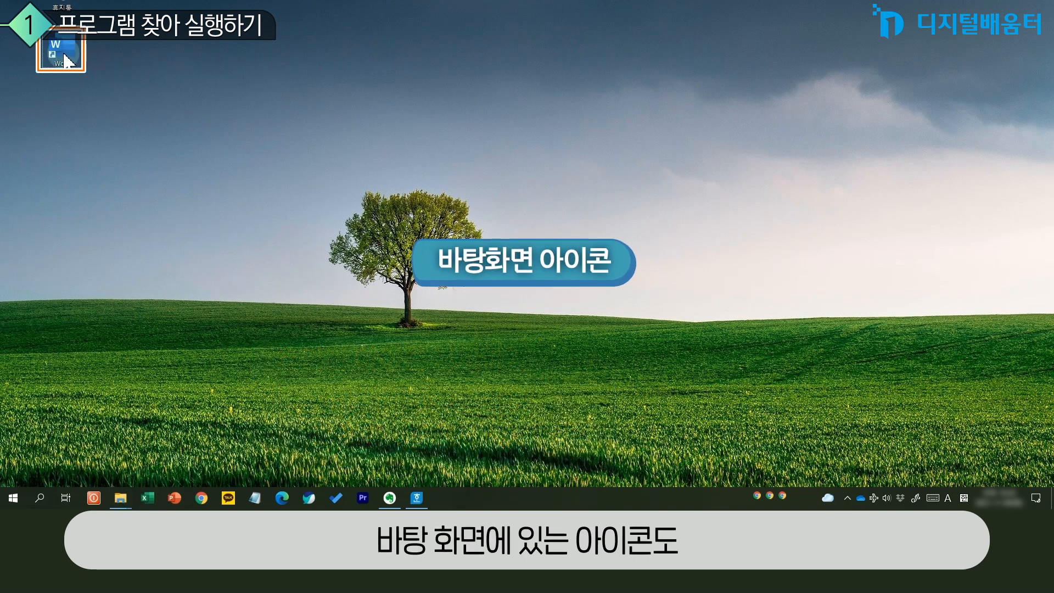
left_click_drag(65, 51, 302, 496)
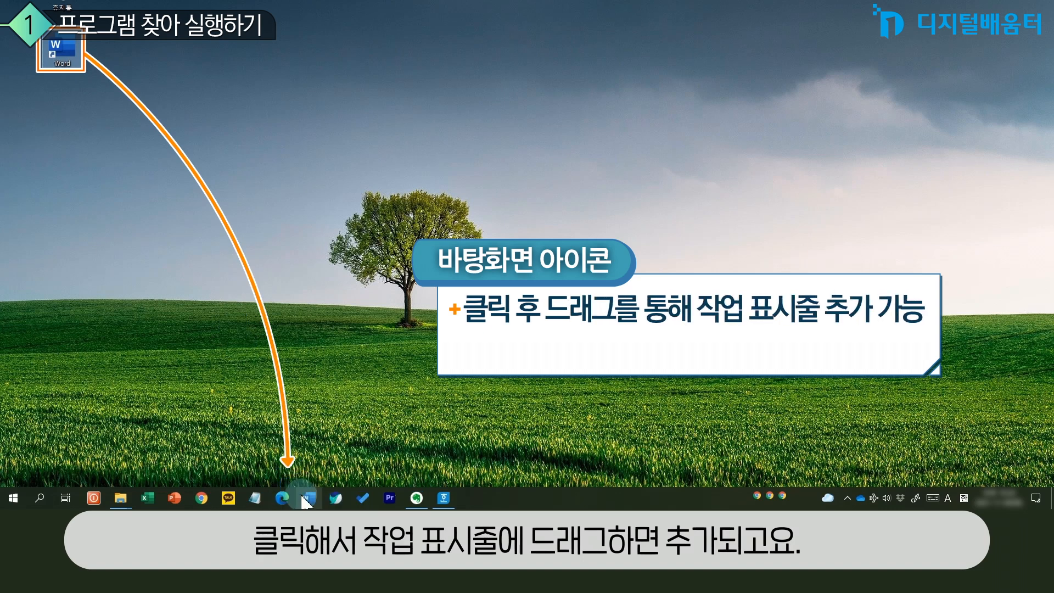
right_click(309, 498)
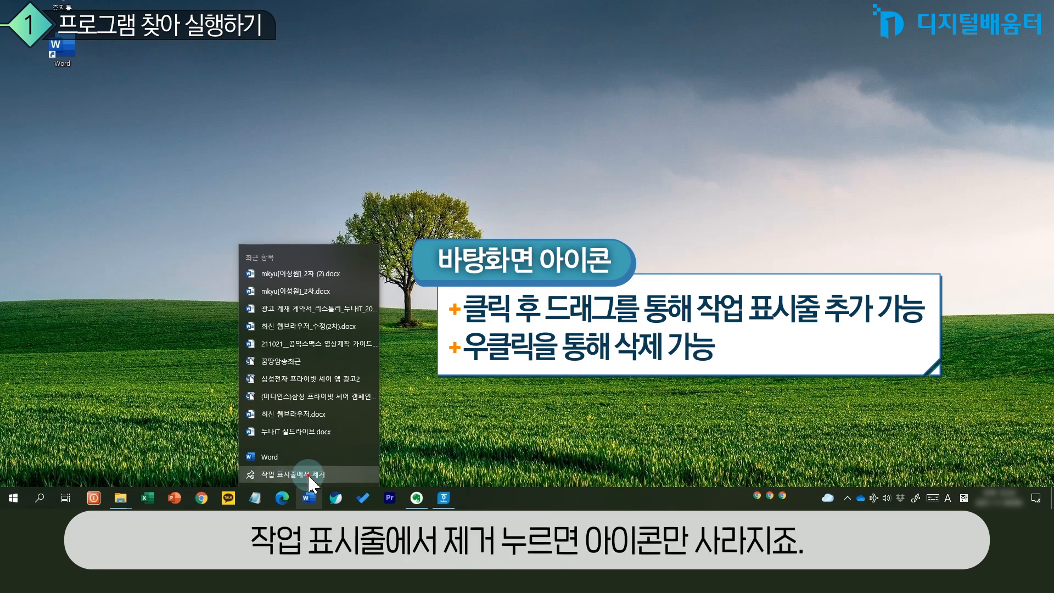
left_click(309, 474)
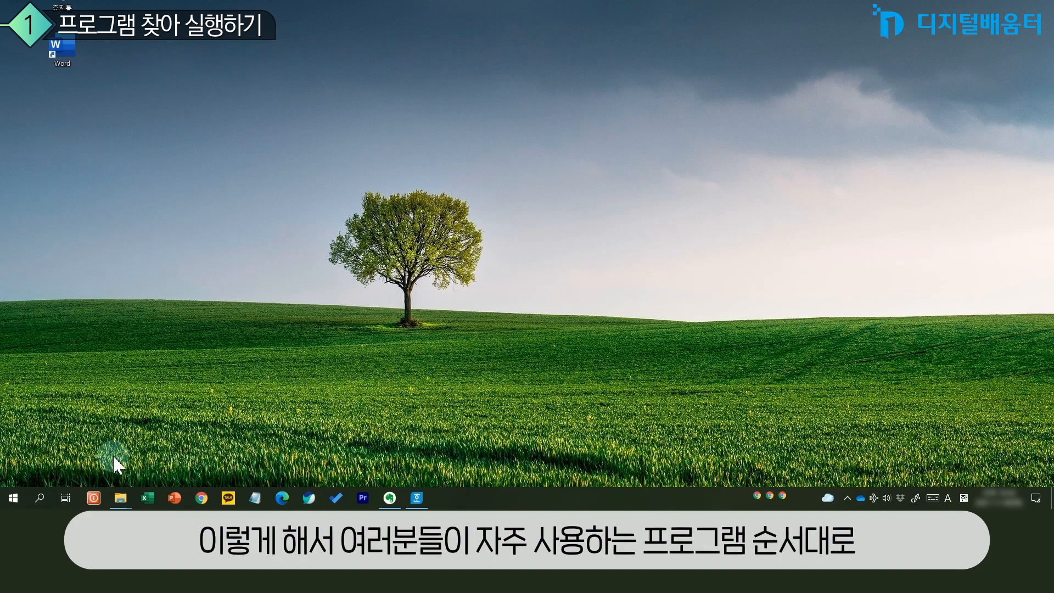
left_click(13, 498)
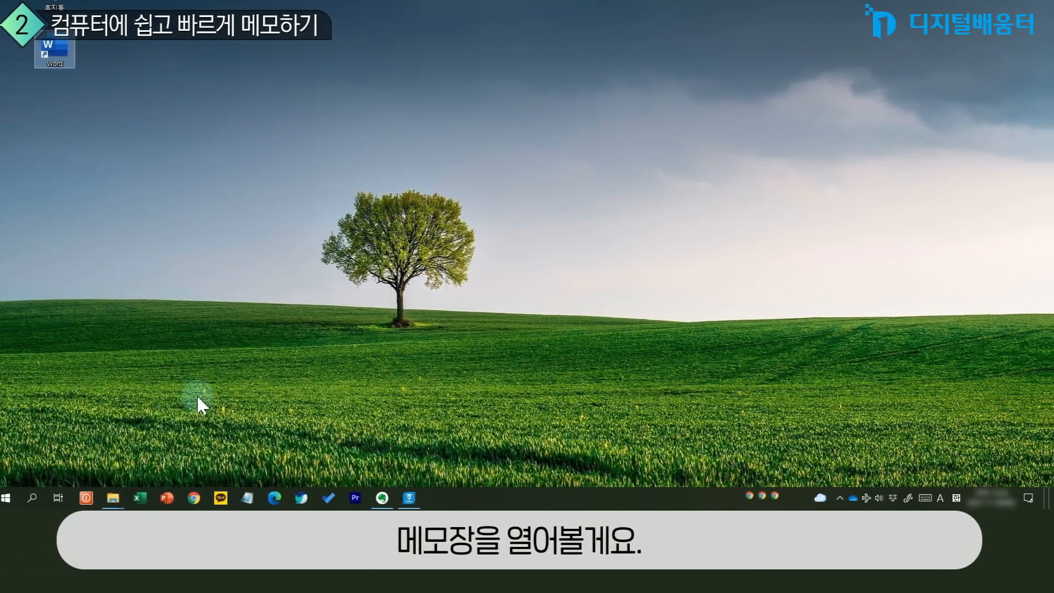
- Search Windows for "메", open 메모장, and write "안녕하세요" with a second line introducing the instructor by name
left_click(43, 494)
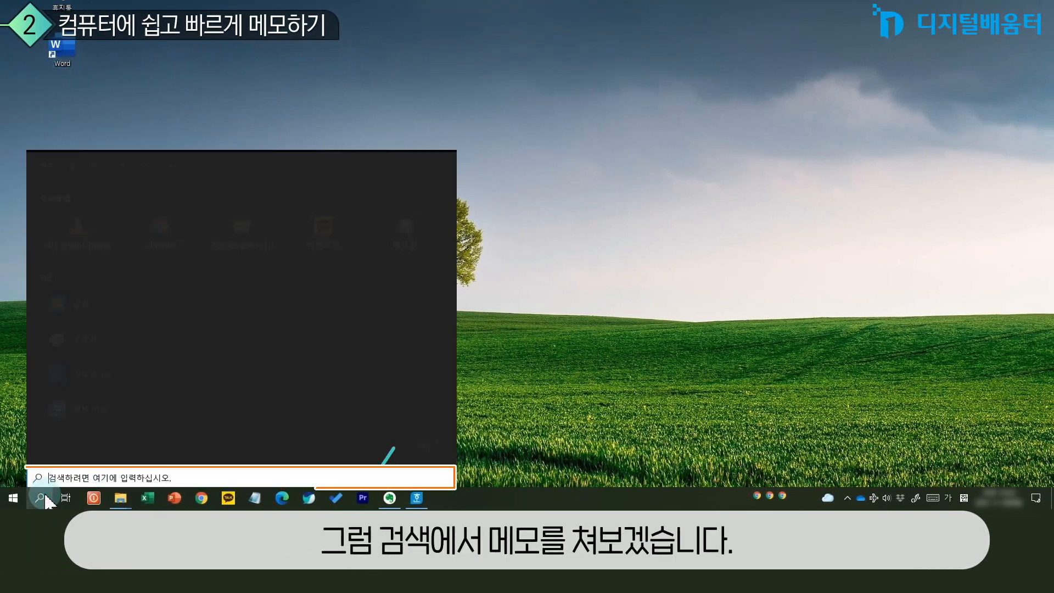
type("메")
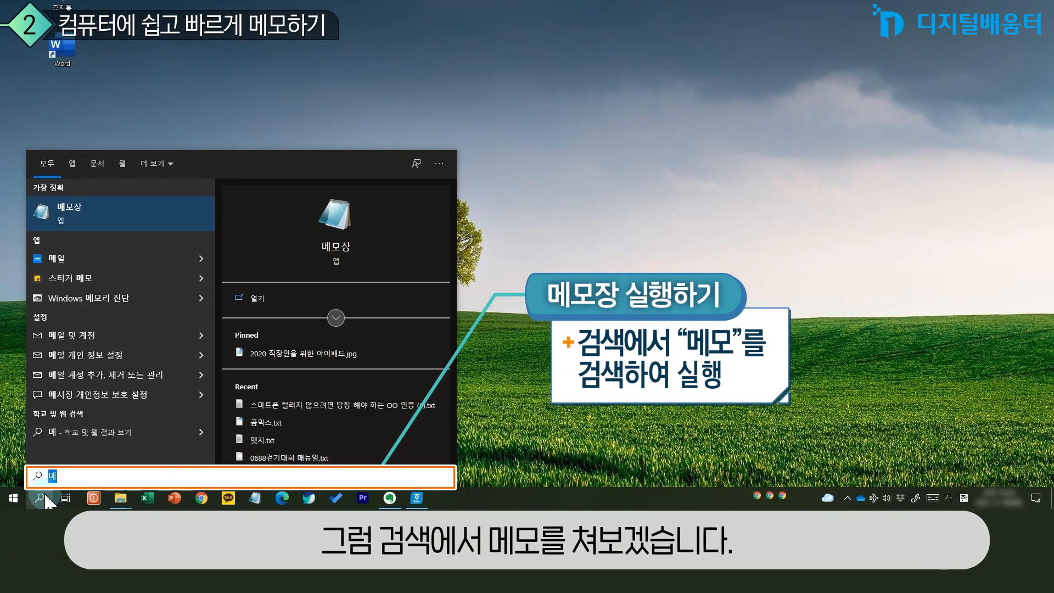
left_click(176, 205)
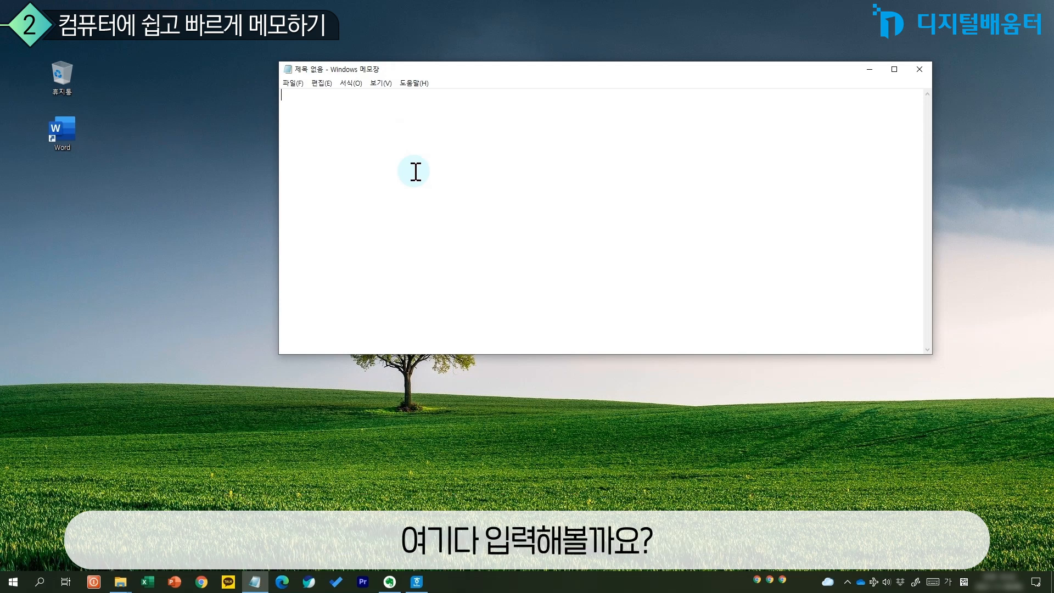
type("안녕하세요")
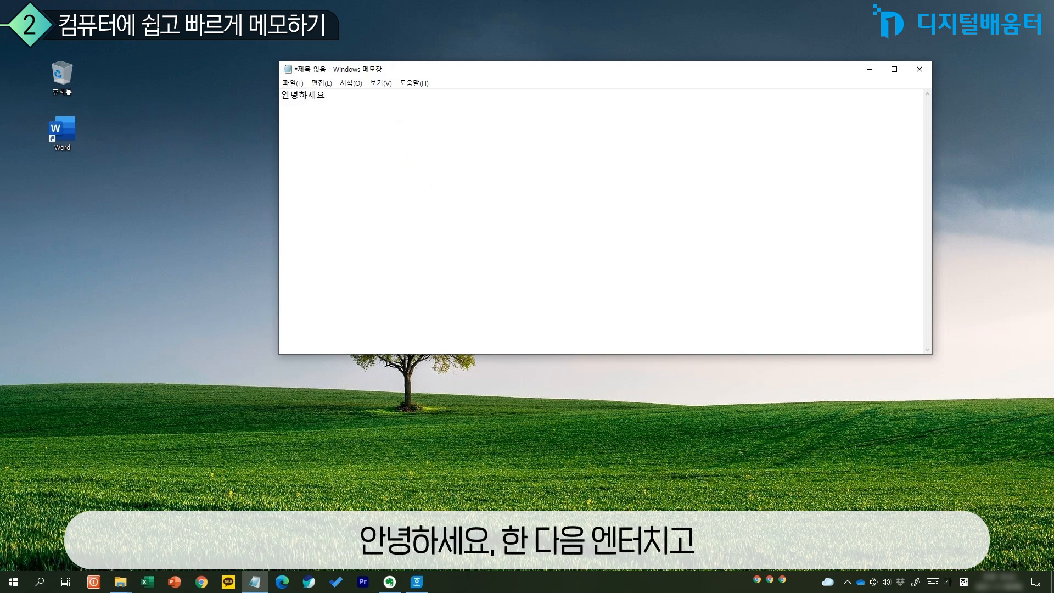
type("이성원강사입니다.")
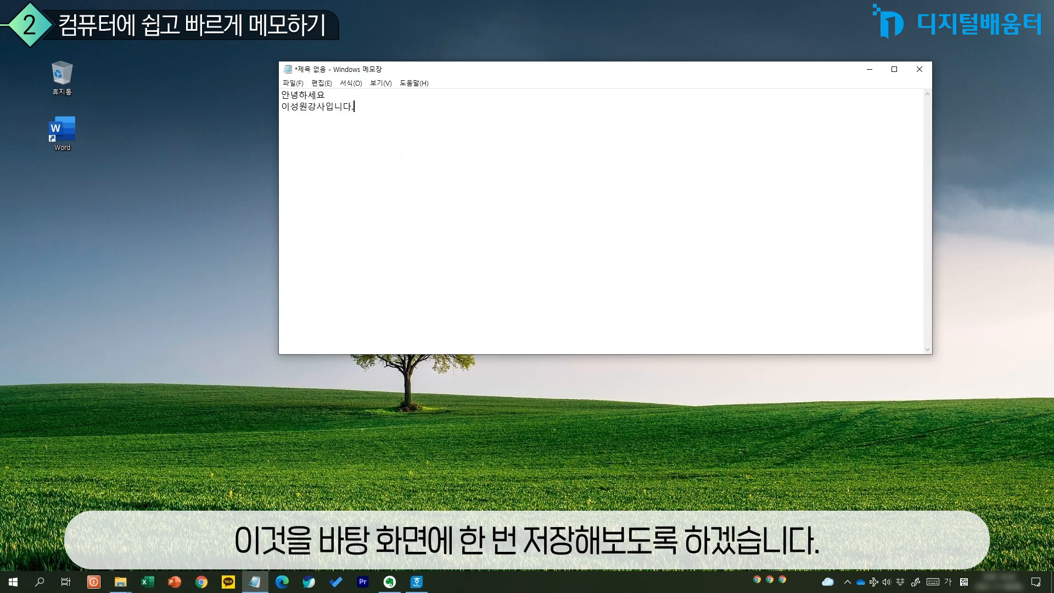
- Save the note in the 바탕 화면 folder under the name 연습, and close 메모장
left_click(292, 83)
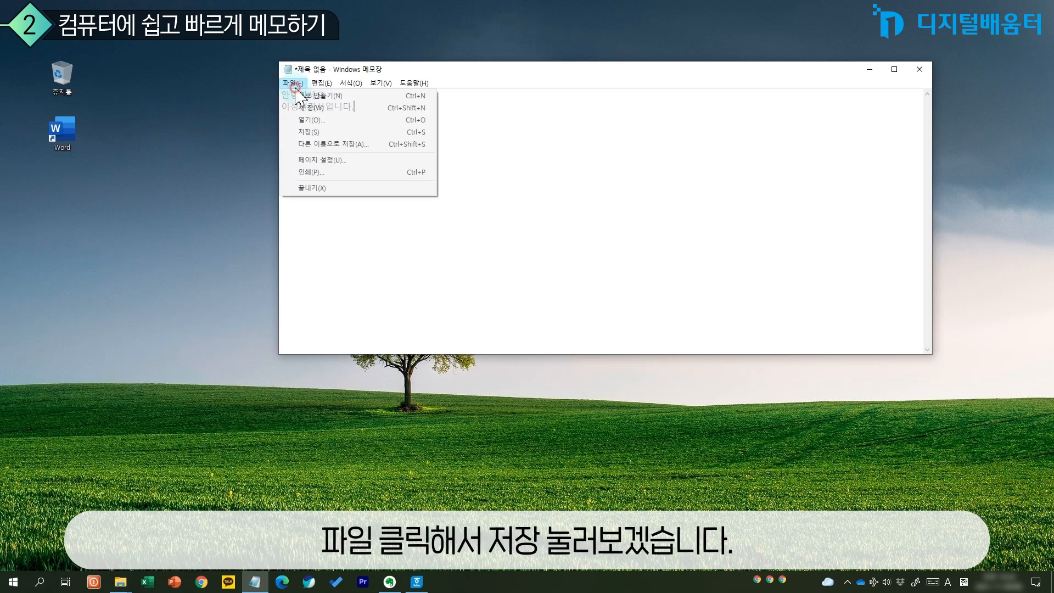
left_click(300, 133)
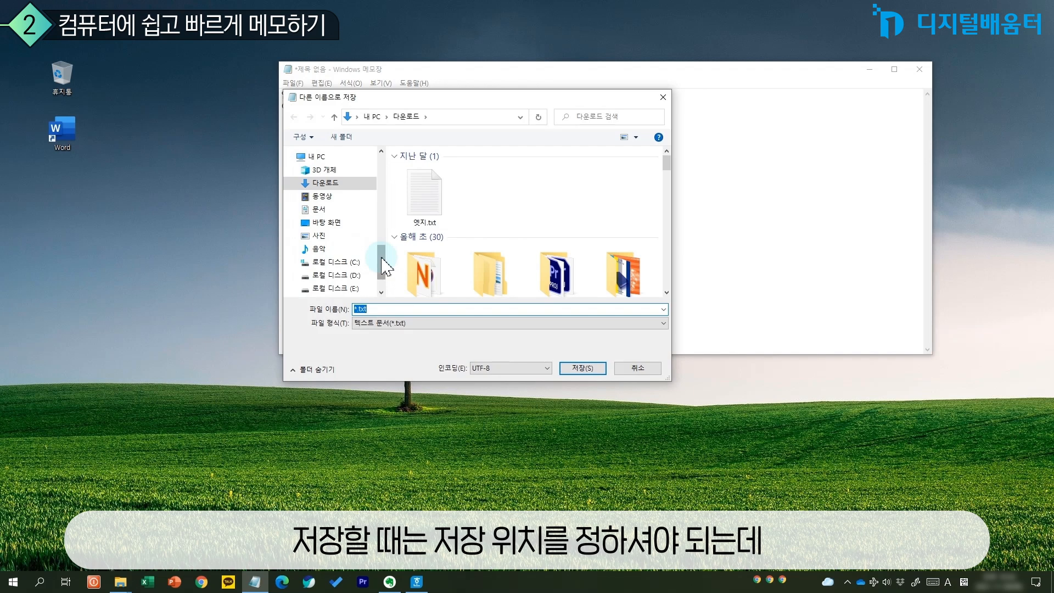
left_click_drag(383, 266, 380, 176)
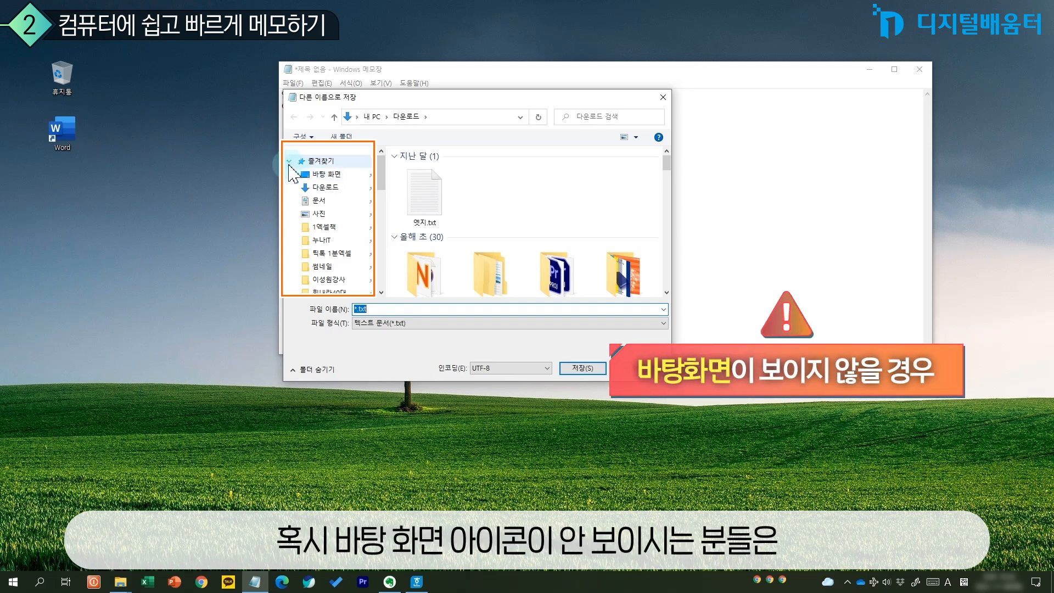
left_click(319, 174)
left_click(369, 309)
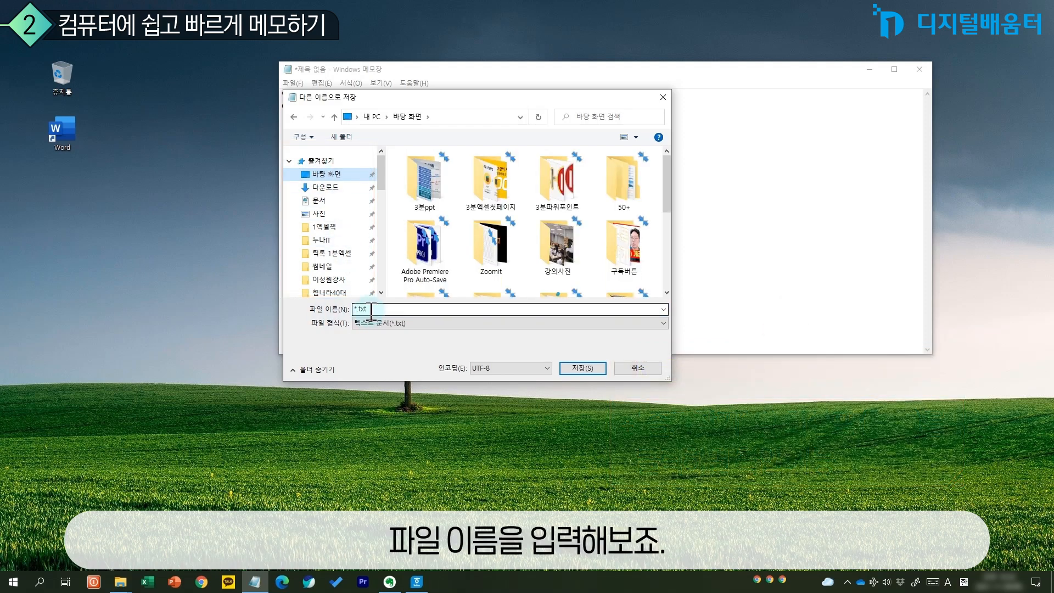
type("연습")
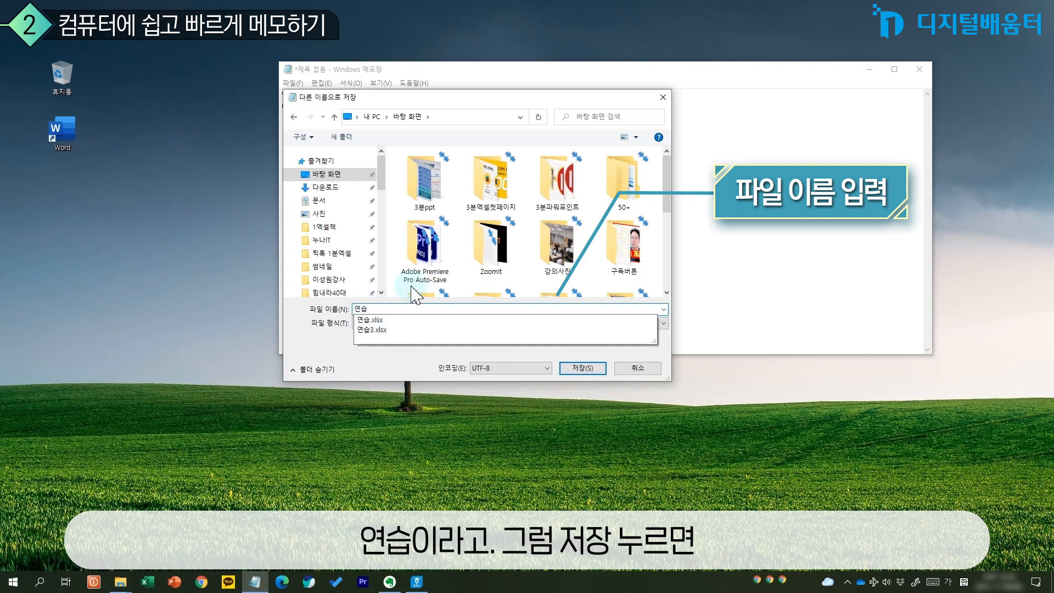
left_click(583, 368)
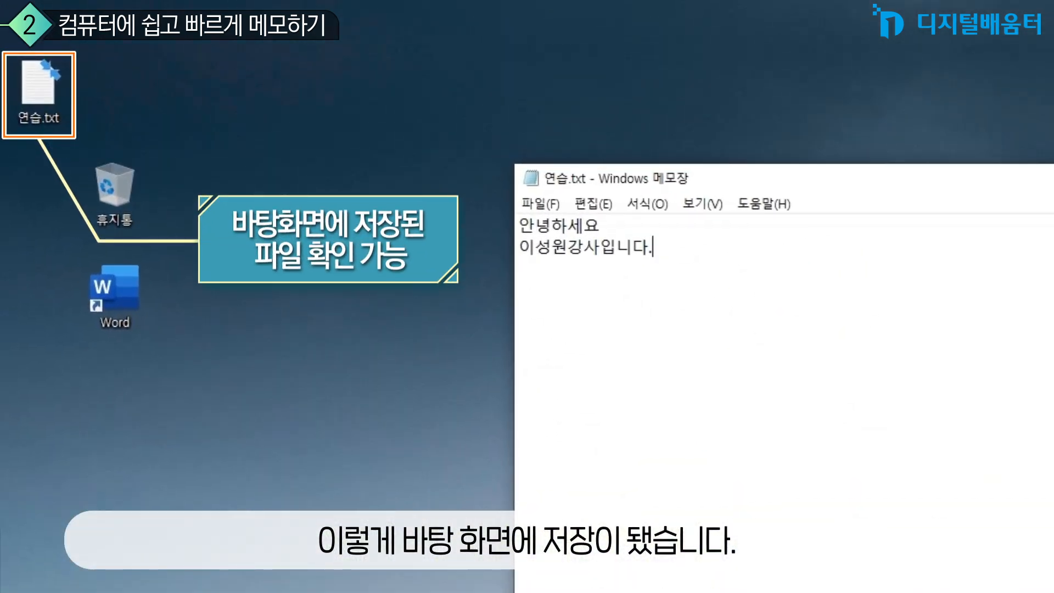
key("alt+F4")
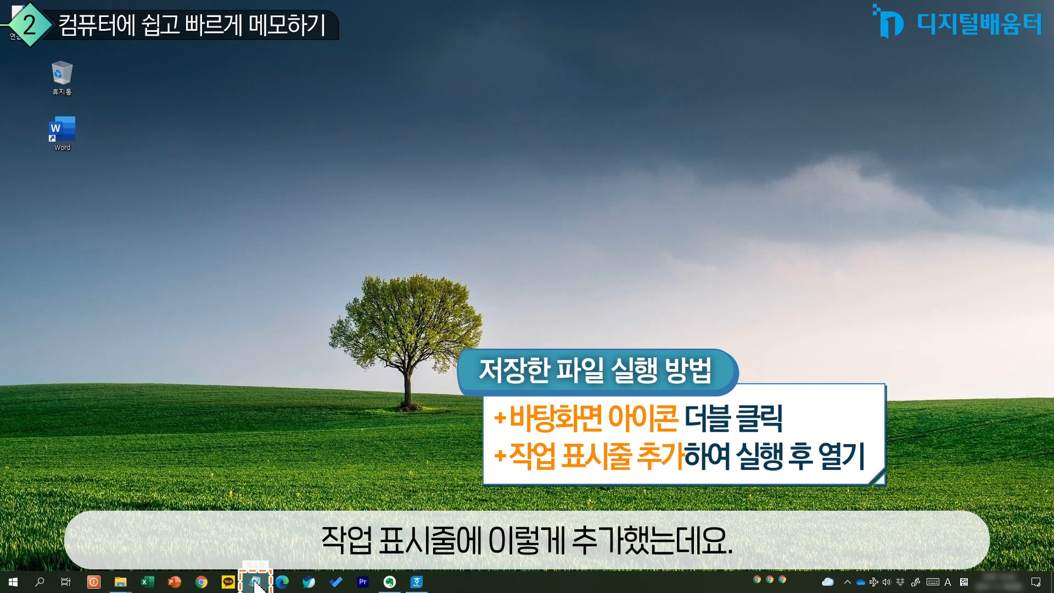
- Start 메모장 from the taskbar and open the saved file 연습.txt from the 바탕 화면 folder
left_click(255, 582)
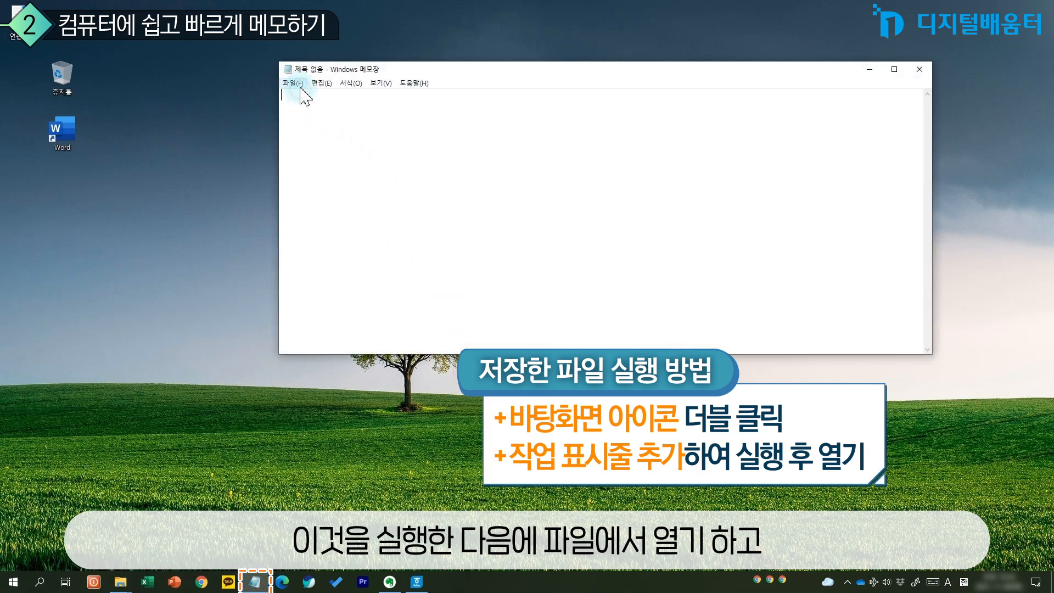
left_click(301, 84)
left_click(304, 120)
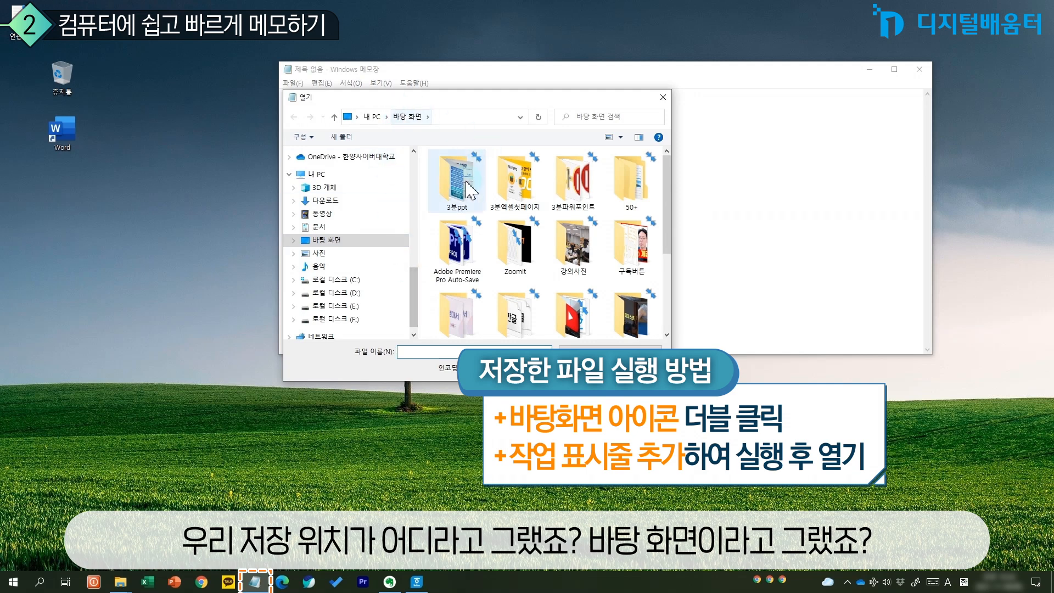
left_click_drag(666, 200, 670, 290)
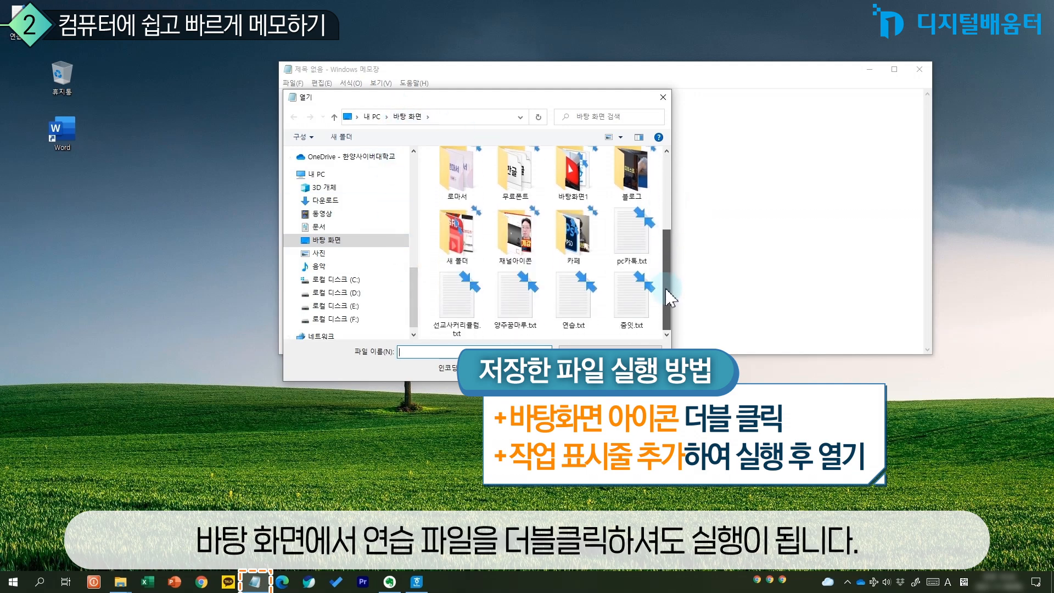
double_click(574, 312)
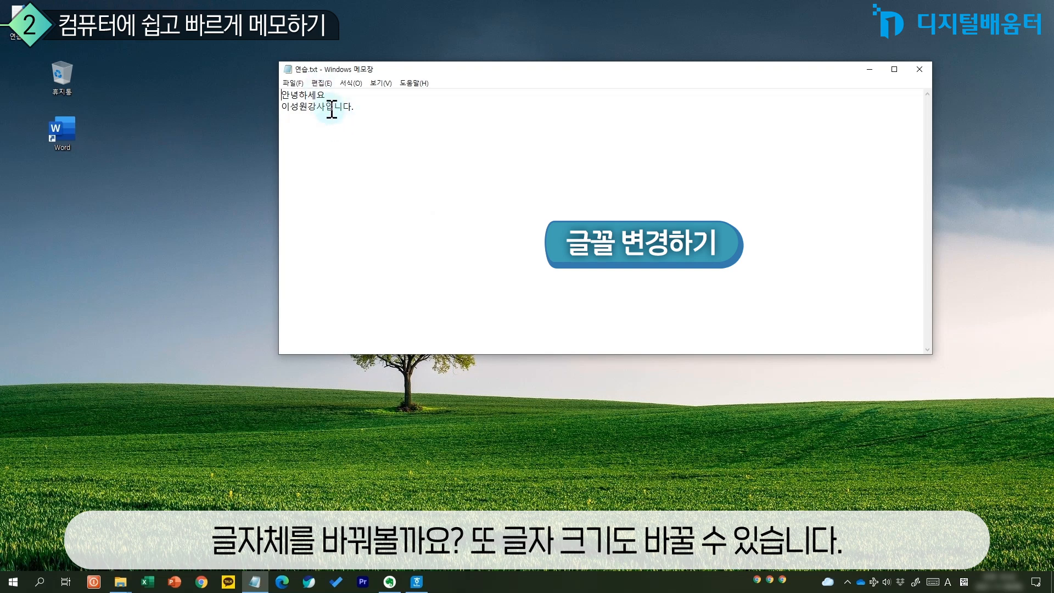
- Change the note's font to 나눔명조 at size 22
left_click(350, 82)
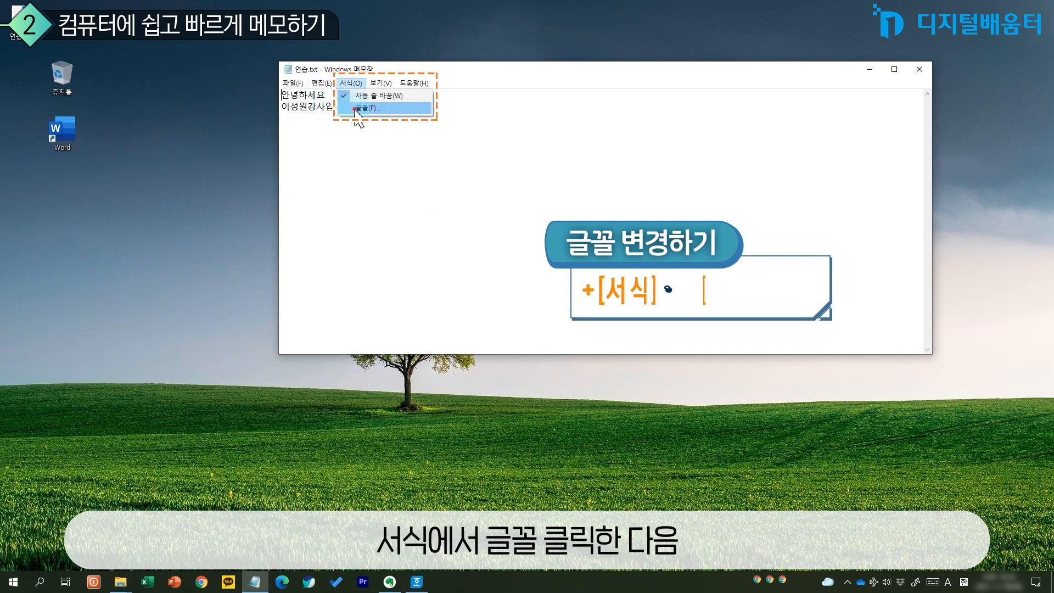
left_click(361, 107)
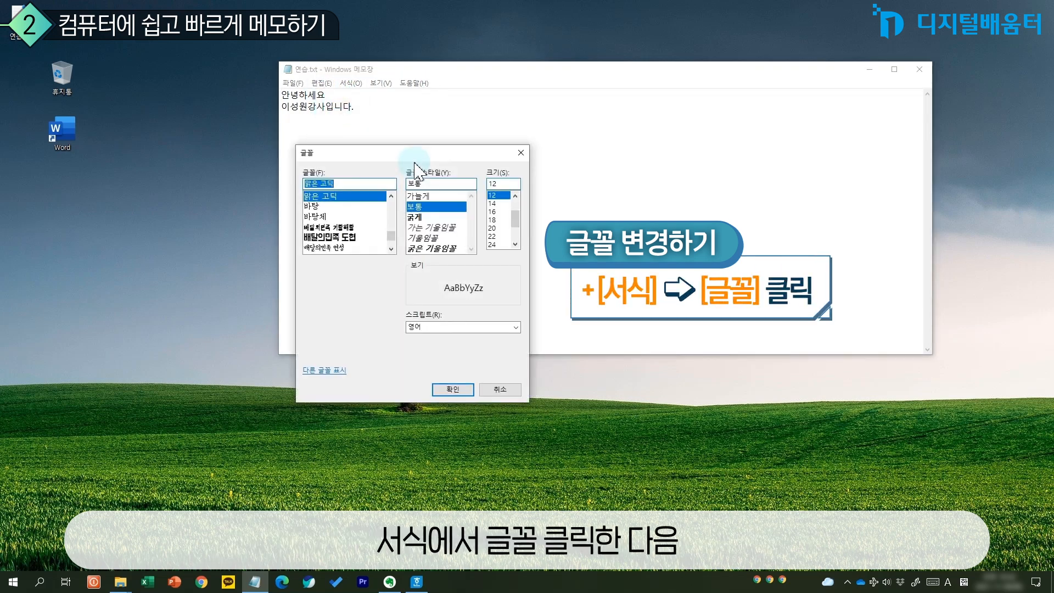
scroll(363, 225, "up", 3)
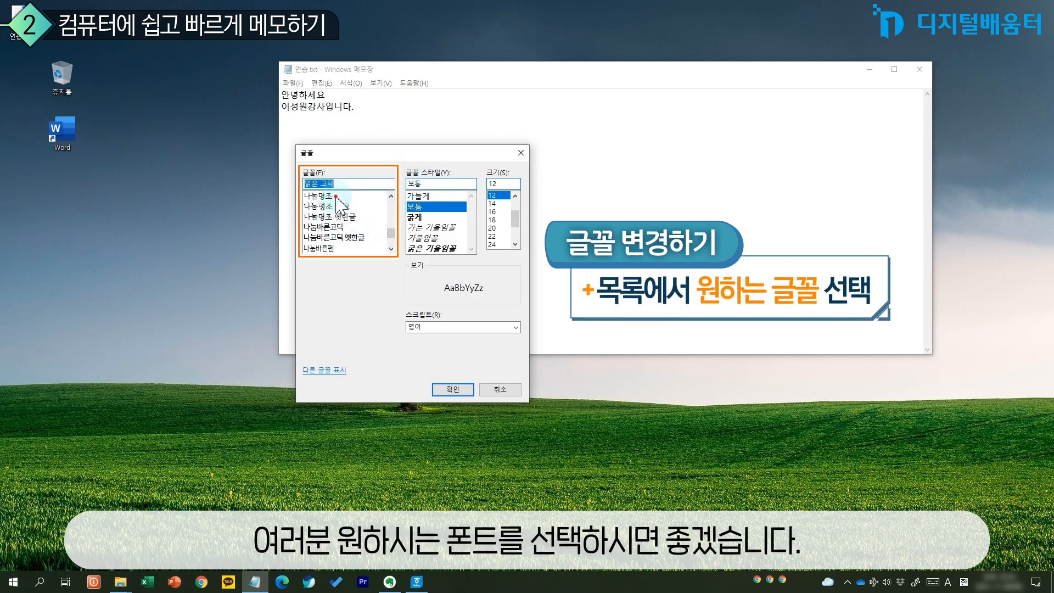
left_click(327, 197)
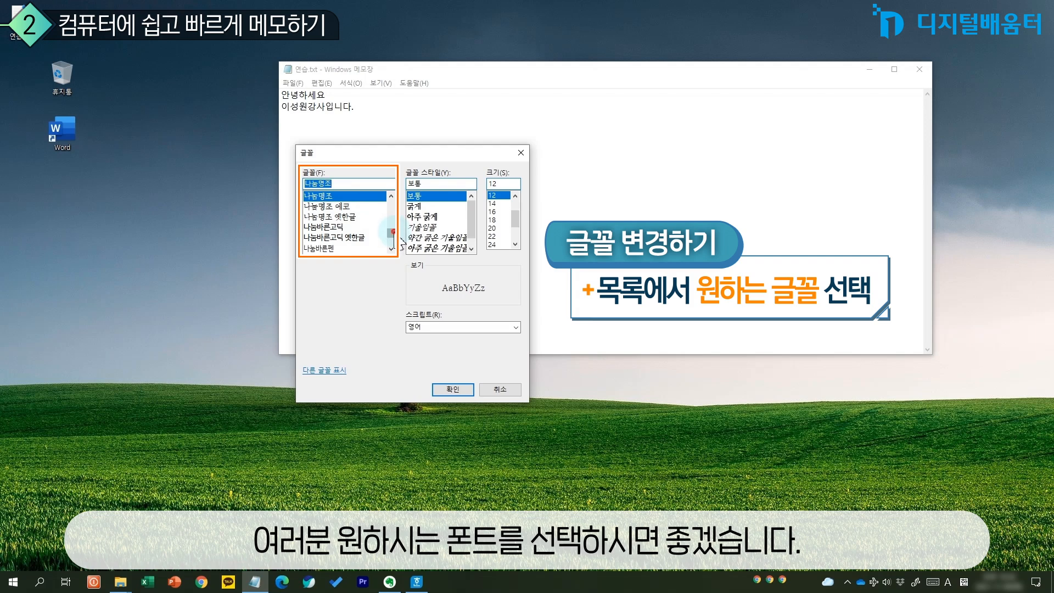
left_click(390, 195)
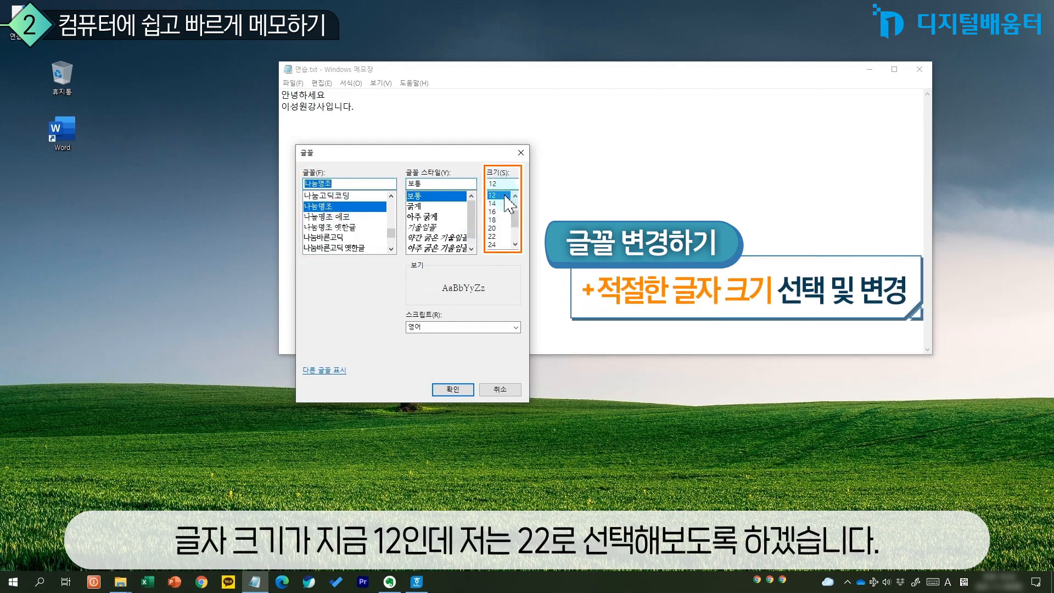
left_click(492, 236)
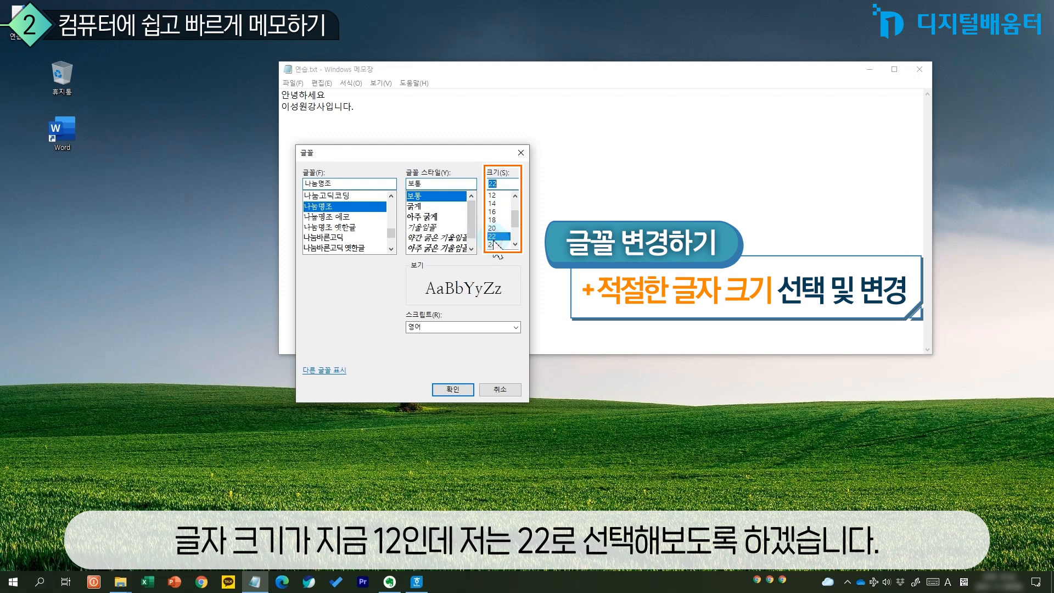
left_click(452, 389)
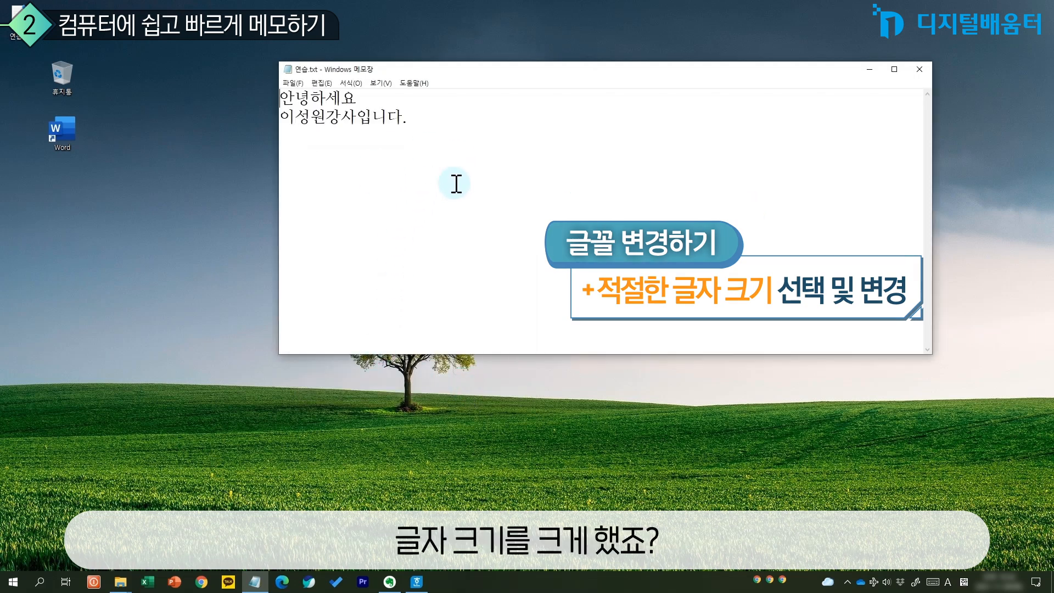
- Place the cursor at the end of the second line and search downward for 강사
left_click(428, 133)
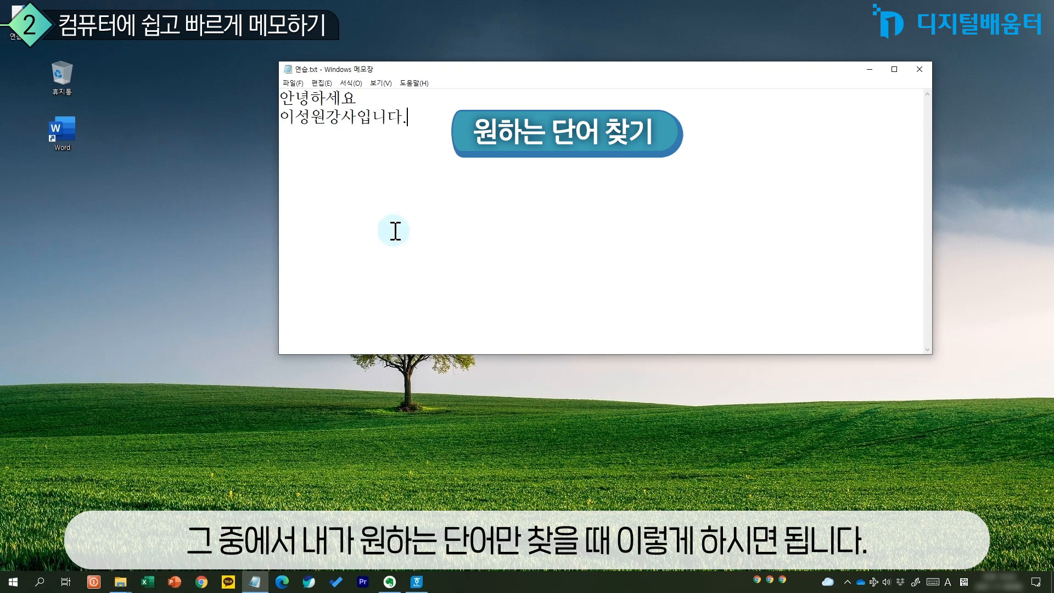
left_click(322, 83)
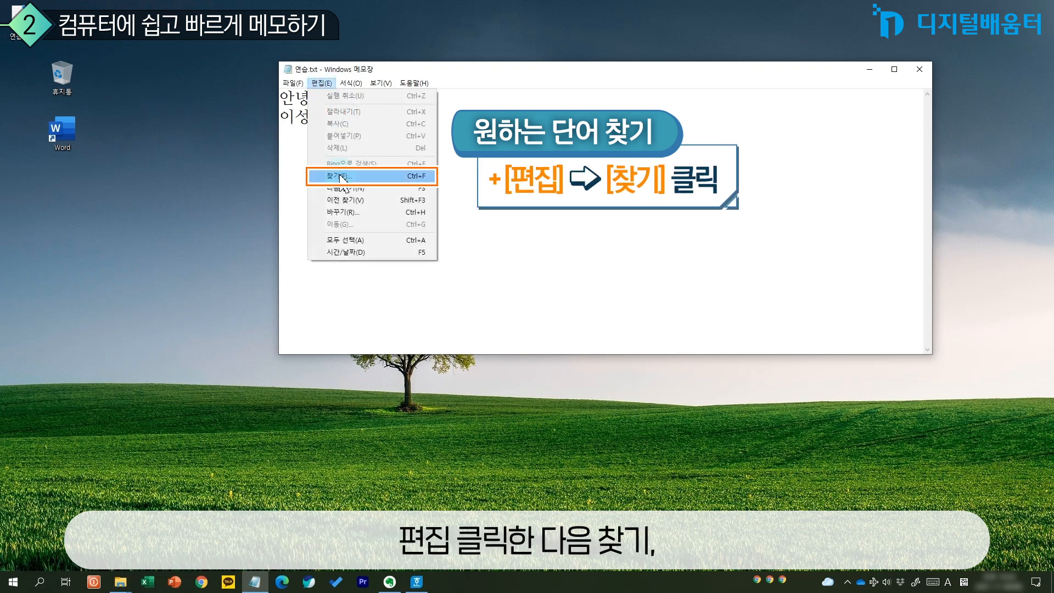
left_click(425, 186)
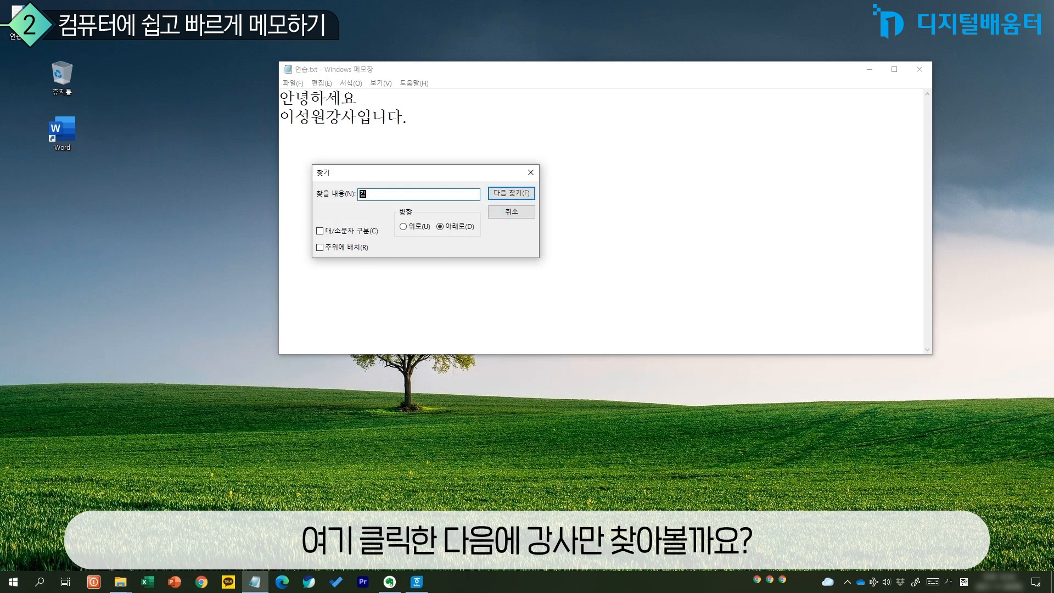
left_click(500, 194)
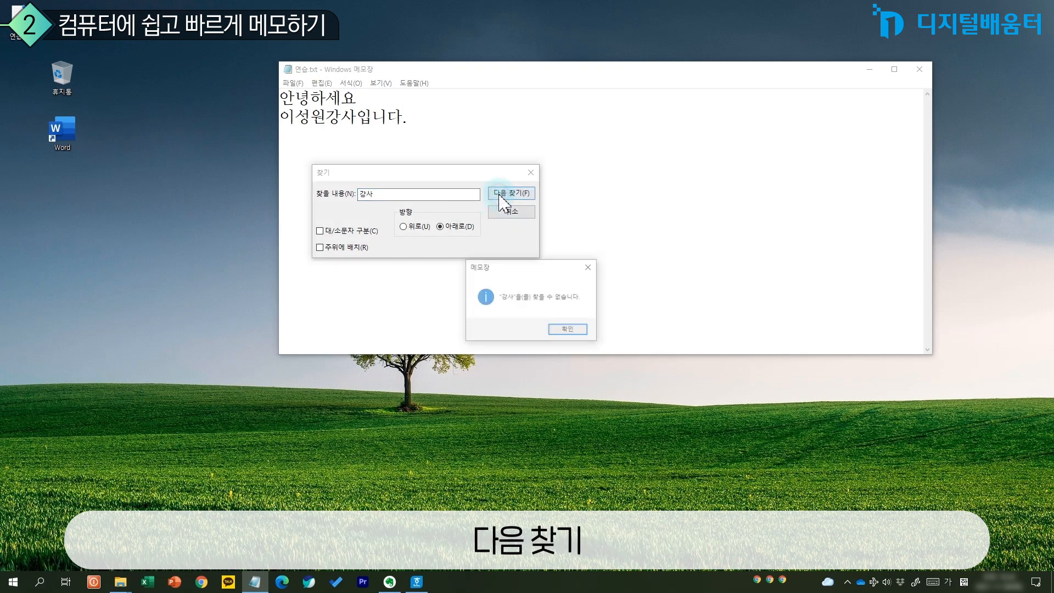
left_click(566, 330)
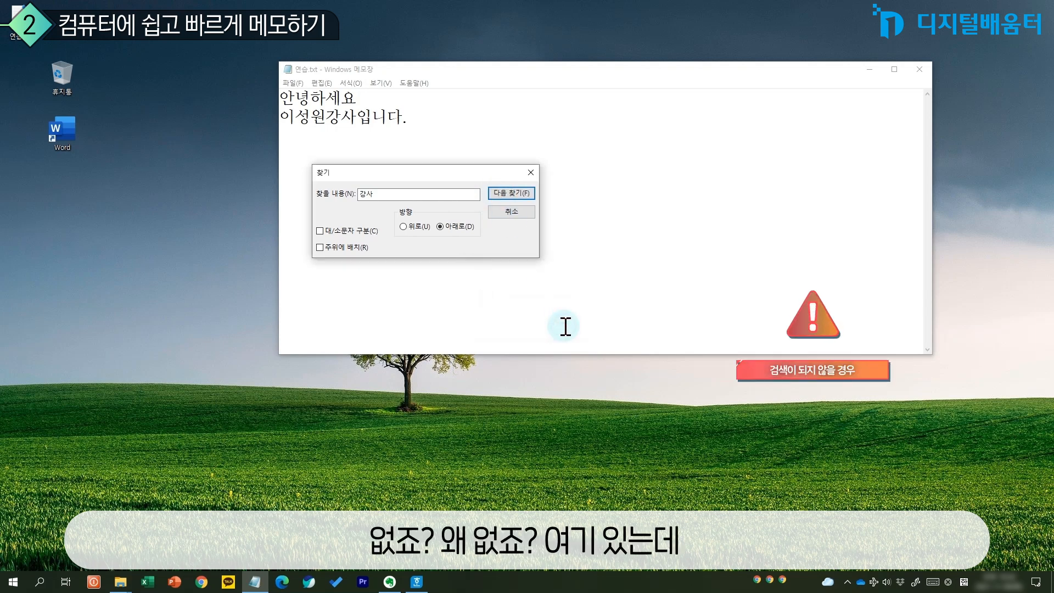
- Search upward for 강사 from the end of the note's second line, and close the search
left_click_drag(455, 181, 513, 201)
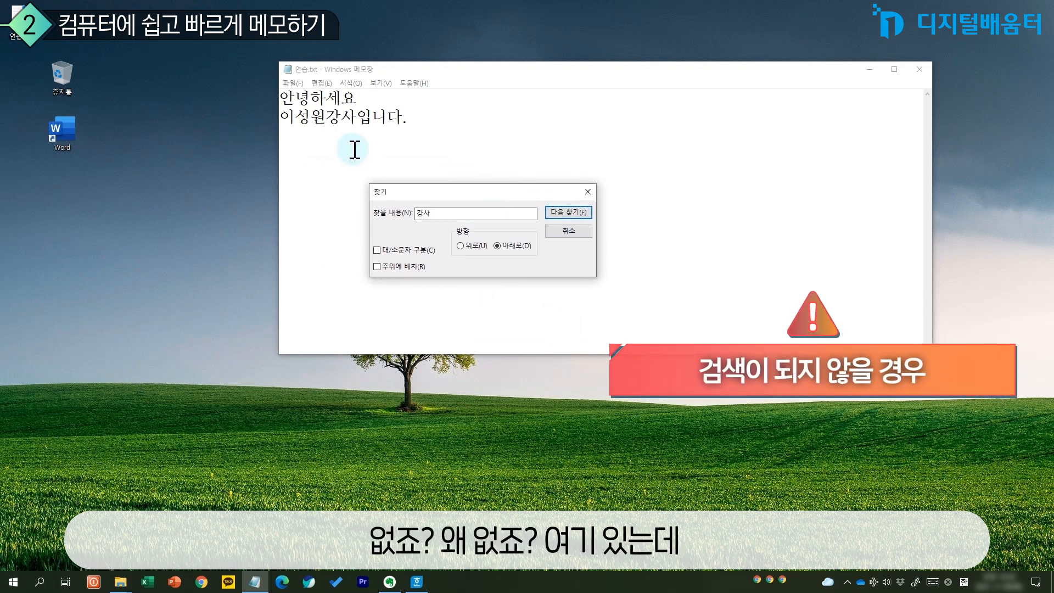
left_click(415, 131)
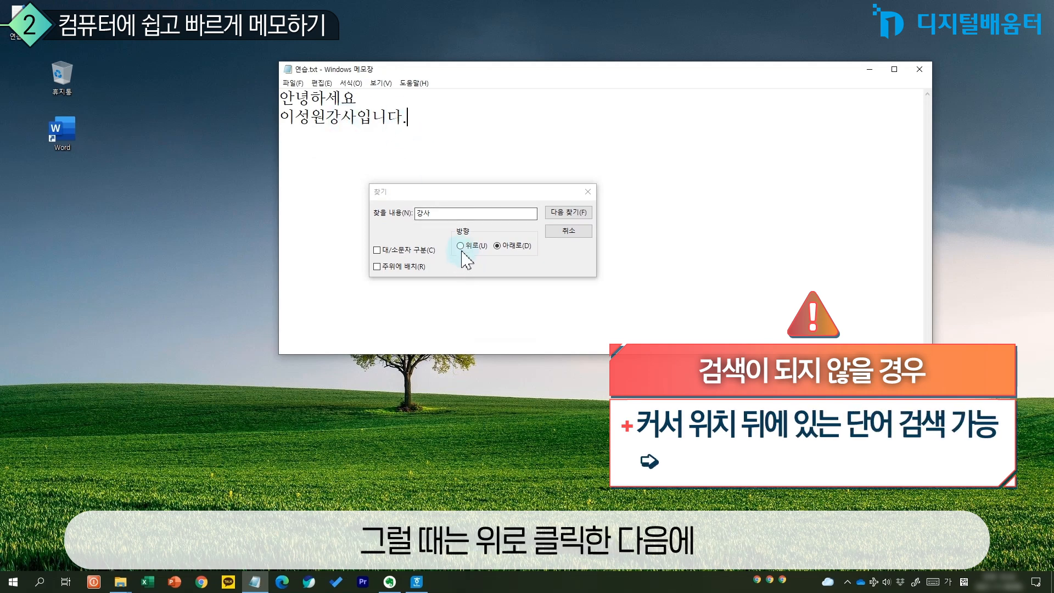
left_click(461, 245)
left_click(561, 215)
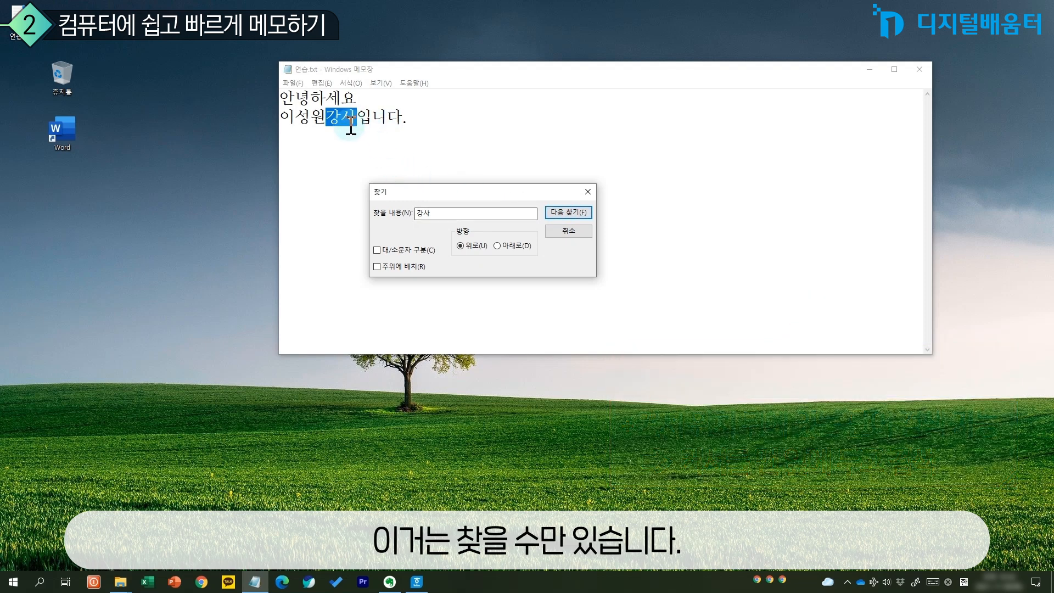
left_click(584, 235)
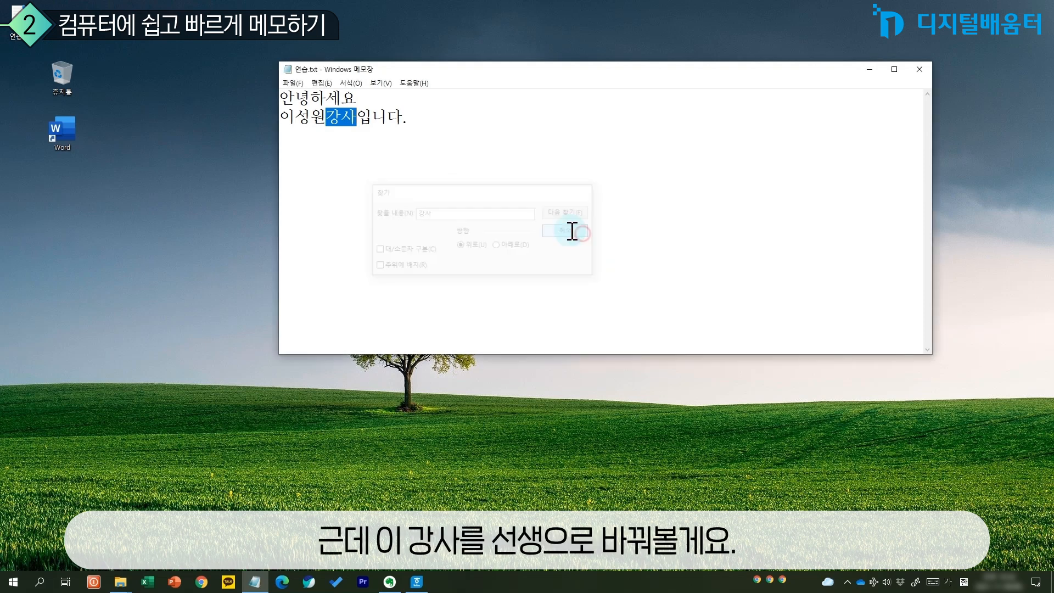
- Overwrite the word 강사 in the second line with 선생 by hand, and undo that edit
left_click(359, 130)
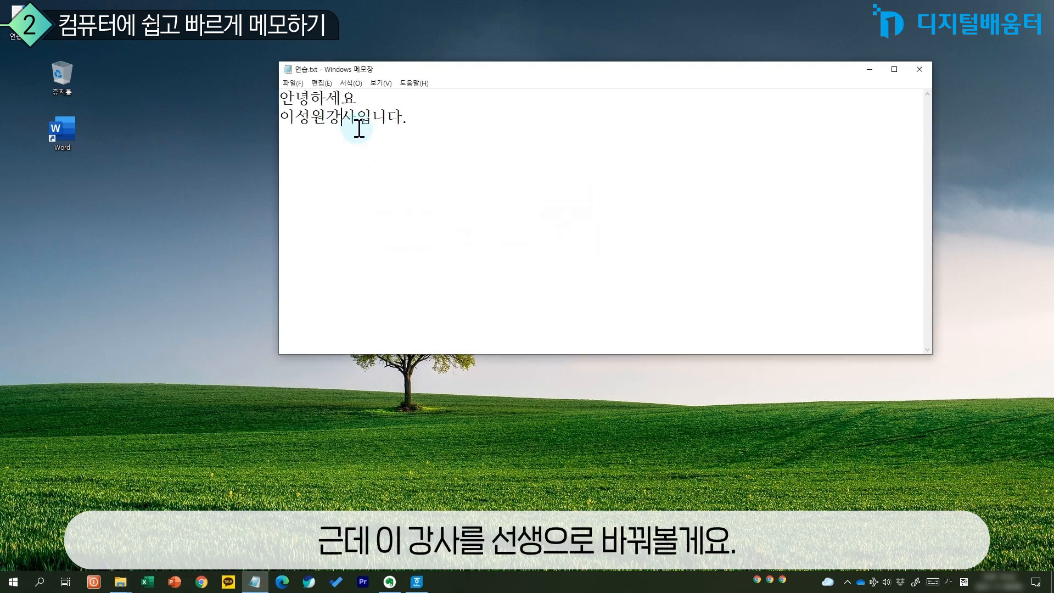
left_click(356, 118)
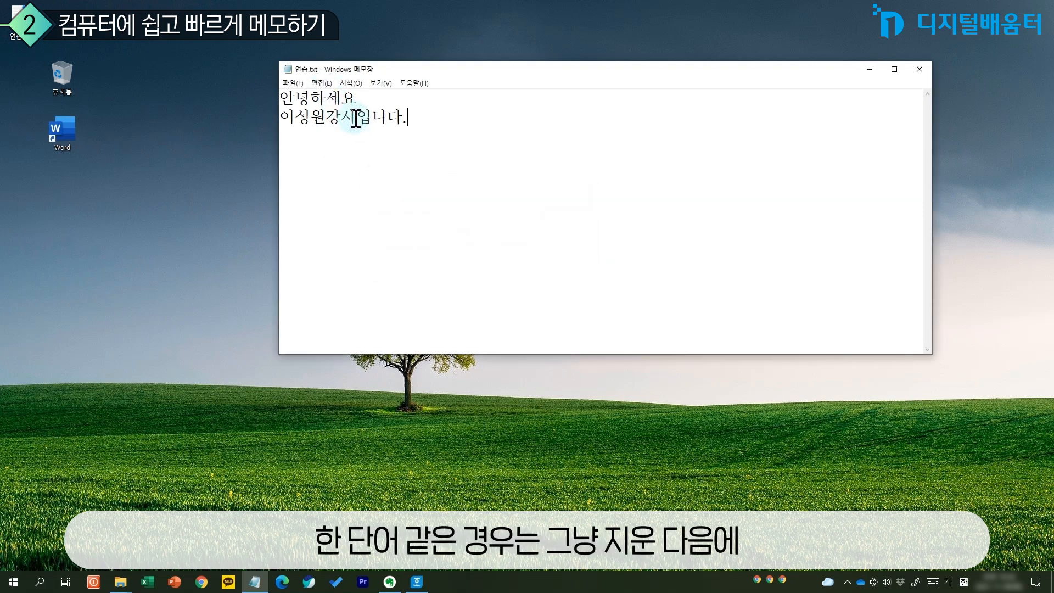
left_click_drag(347, 118, 331, 120)
type("선ㅅ")
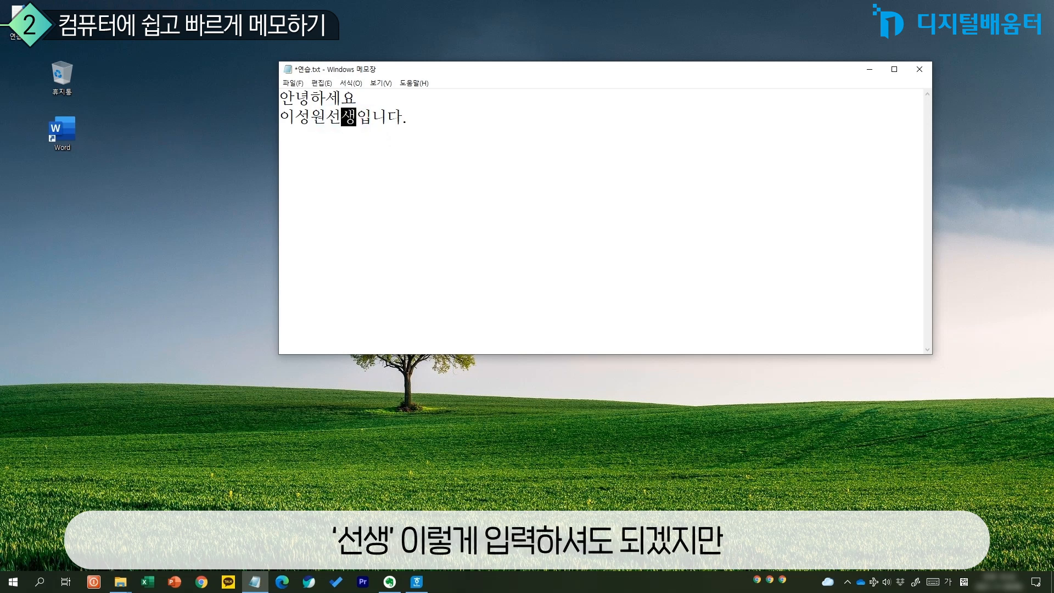
left_click(319, 83)
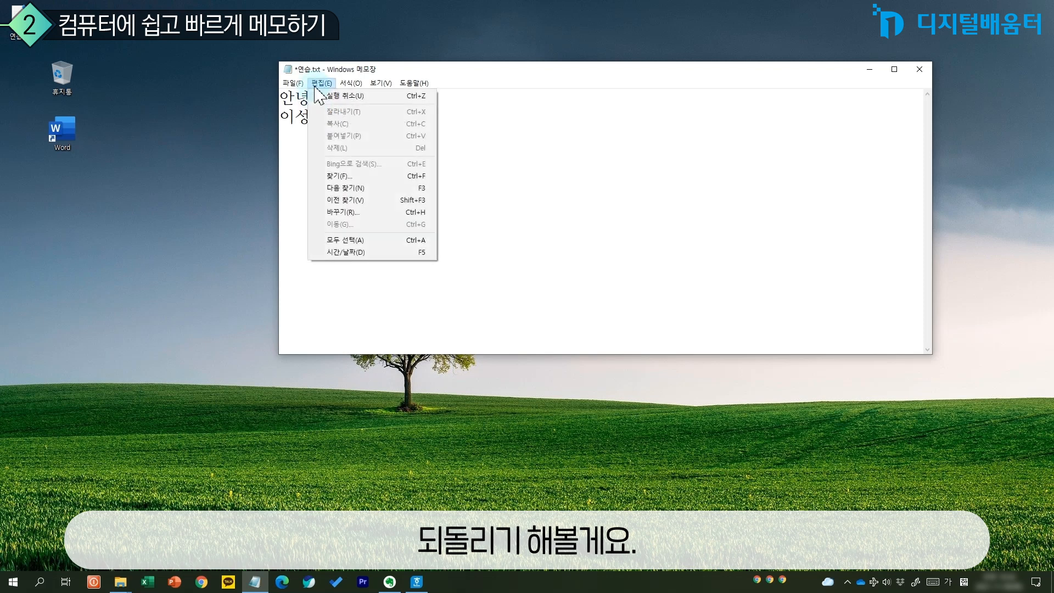
left_click(324, 96)
key("ctrl+z")
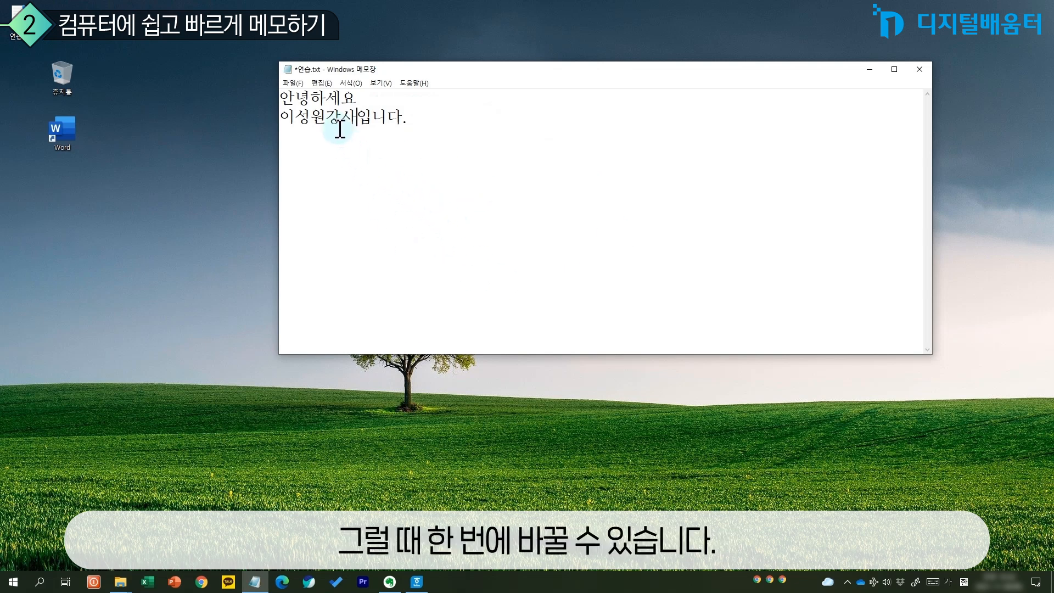
- Replace all occurrences of 강사 in the note with 선생님, and highlight the replaced word briefly
left_click(322, 83)
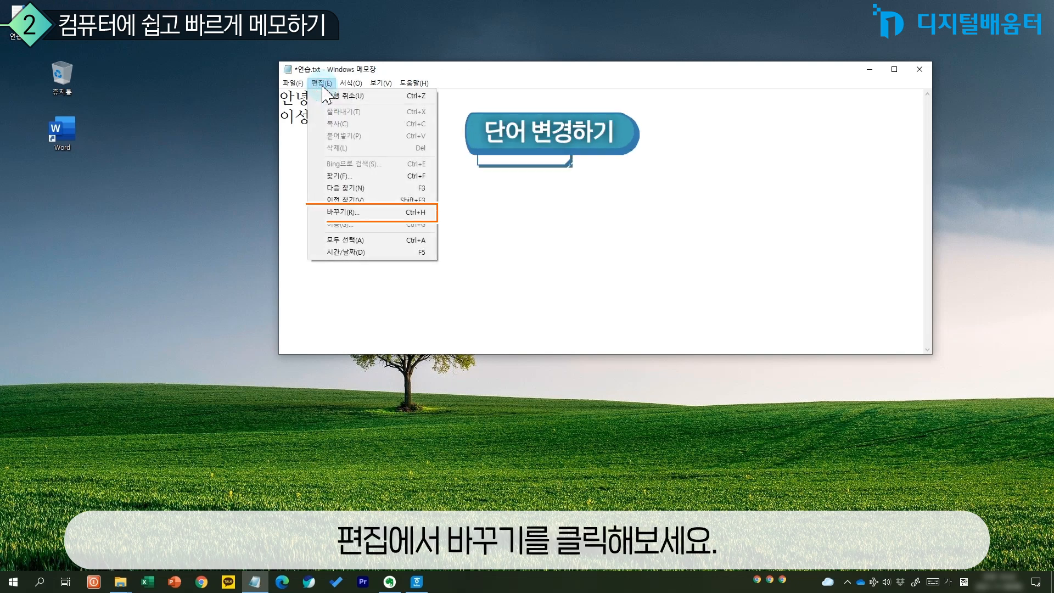
left_click(336, 213)
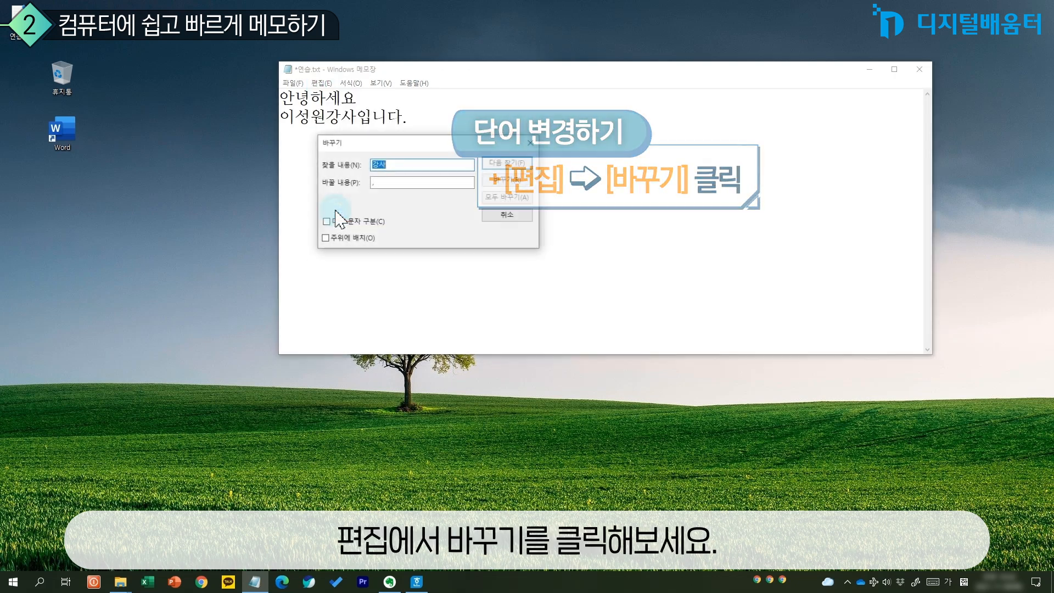
left_click(374, 182)
type("선생니")
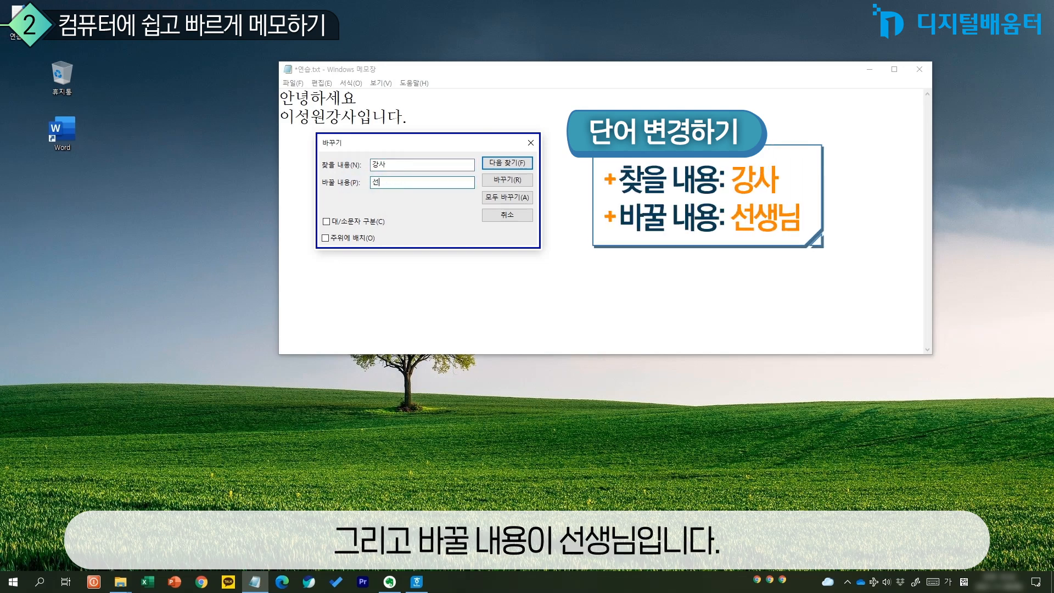
left_click(507, 197)
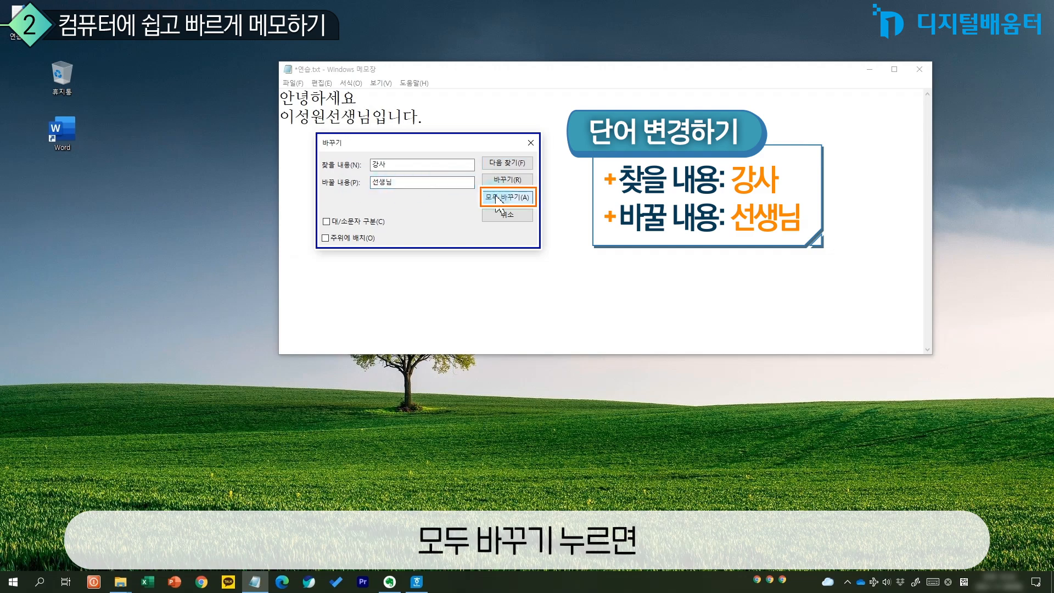
left_click(529, 141)
left_click_drag(326, 117, 375, 125)
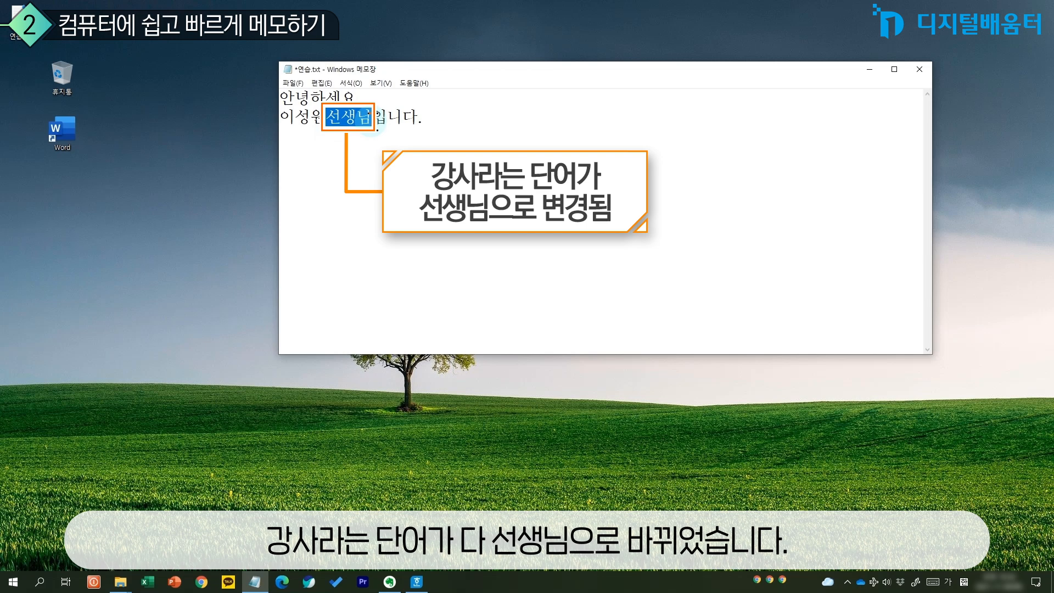
left_click(409, 144)
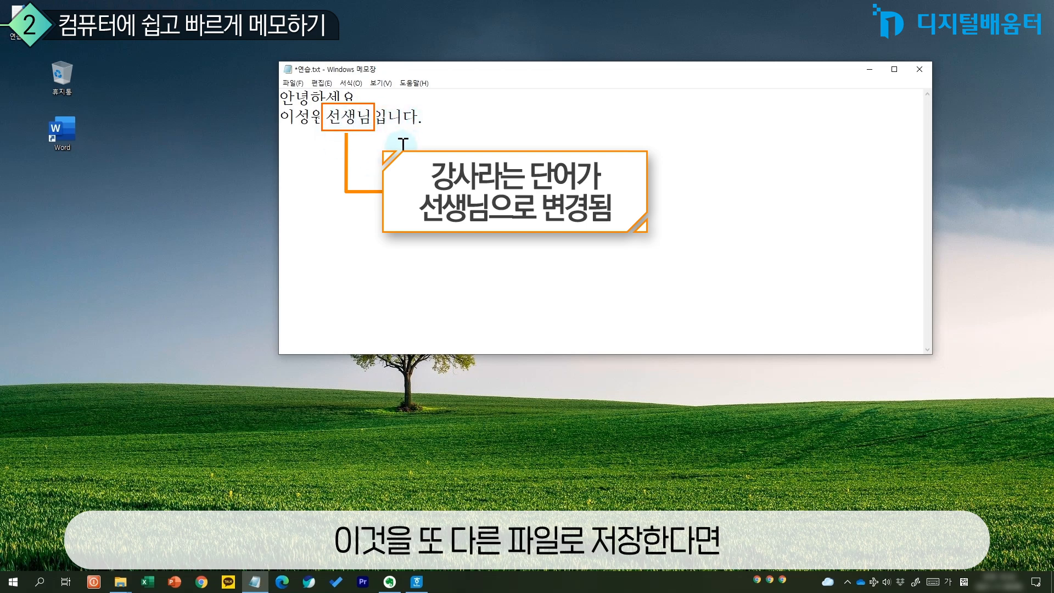
- Save the edited note as a separate text file named 연습2 on the desktop
left_click(294, 83)
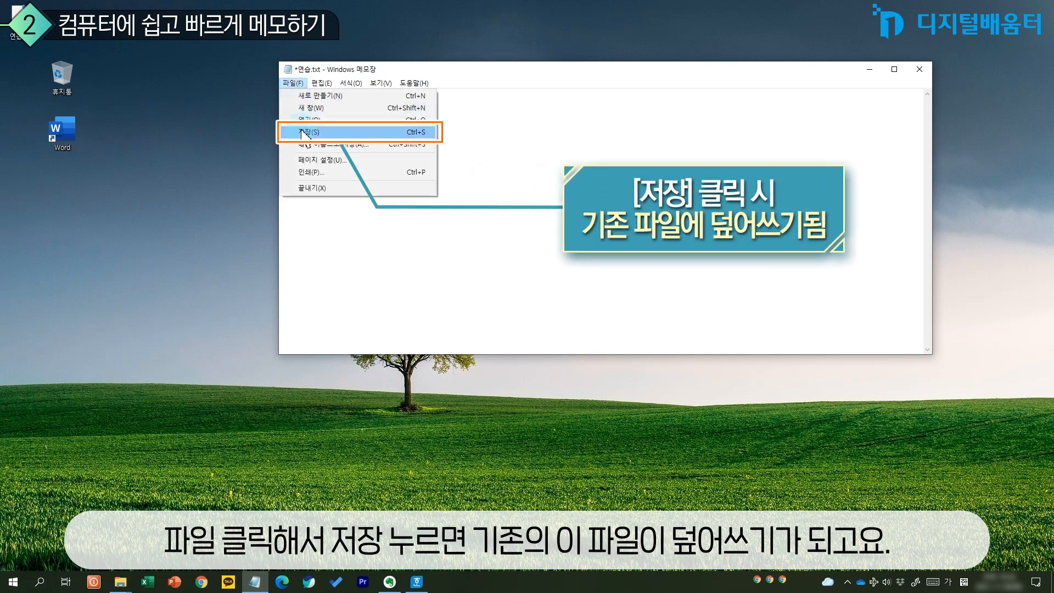
left_click(459, 132)
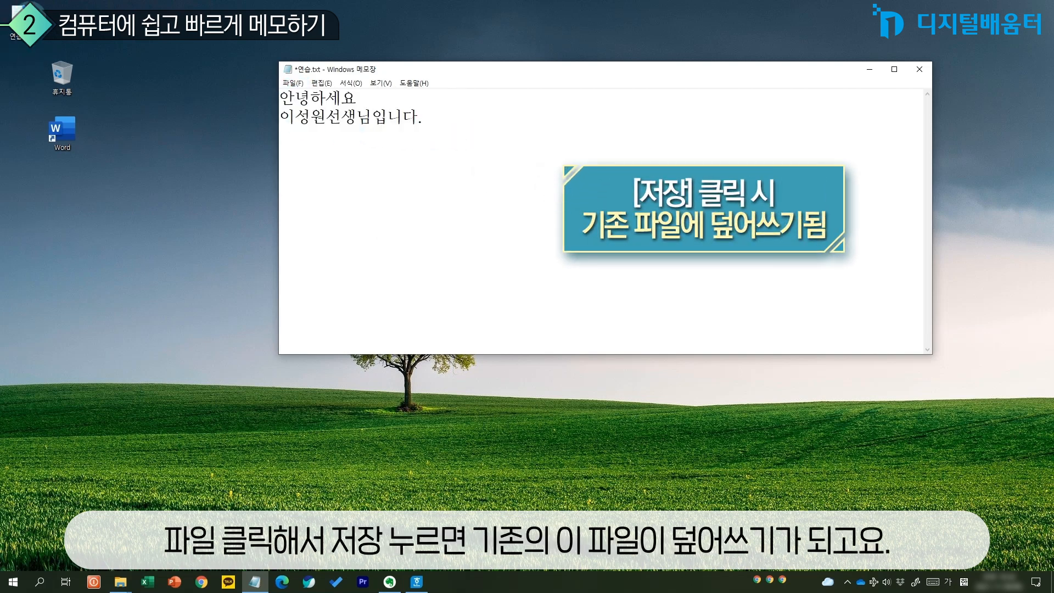
left_click(294, 84)
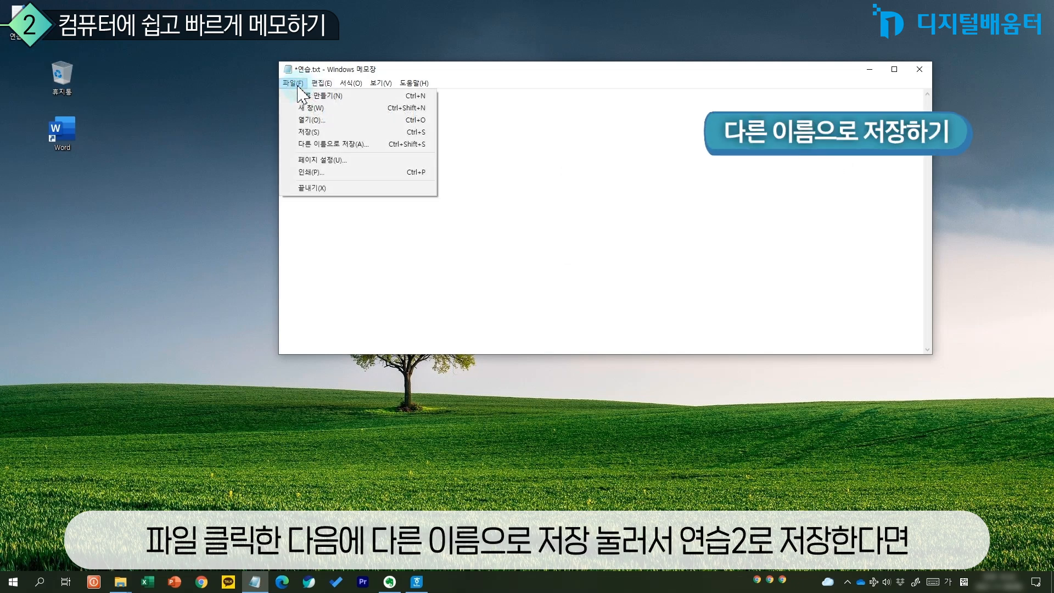
left_click(314, 144)
left_click(369, 309)
type("2")
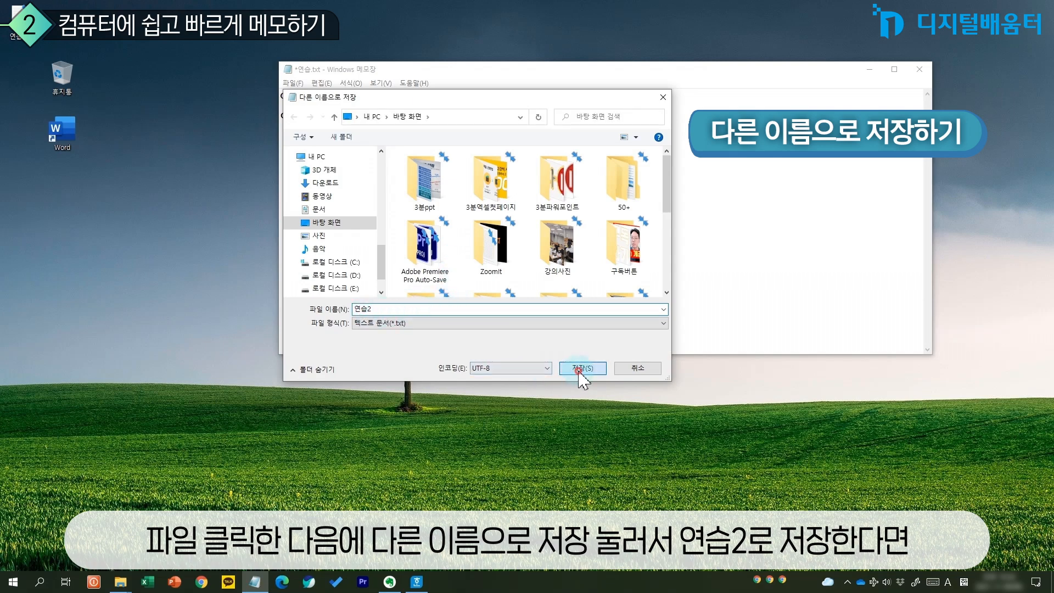
left_click(581, 369)
- Open 연습.txt from the desktop, place its window below 연습2.txt, and compare the wording and font size of both notes
left_click(21, 83)
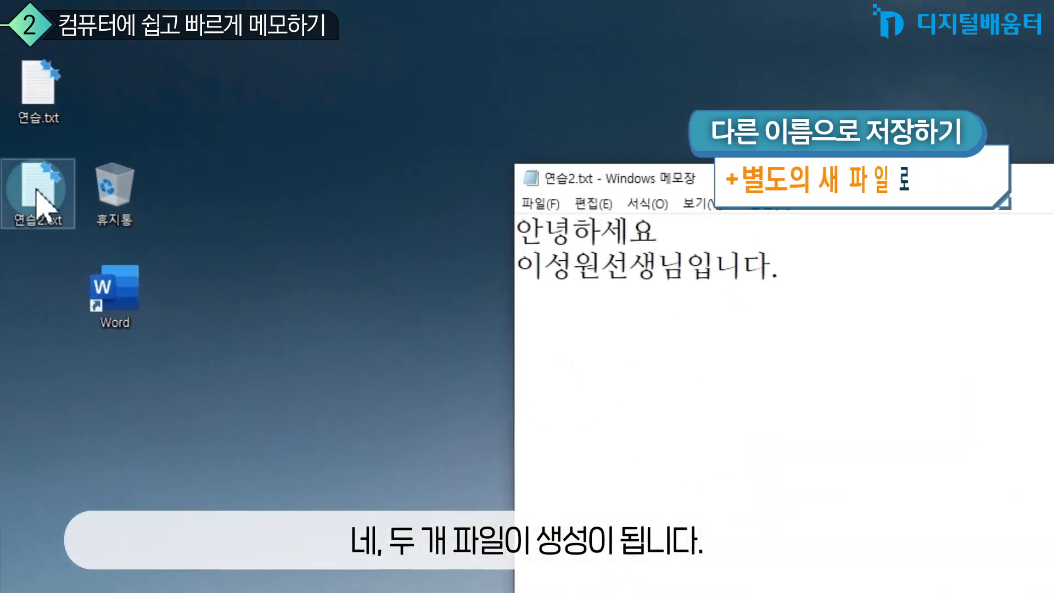
double_click(34, 84)
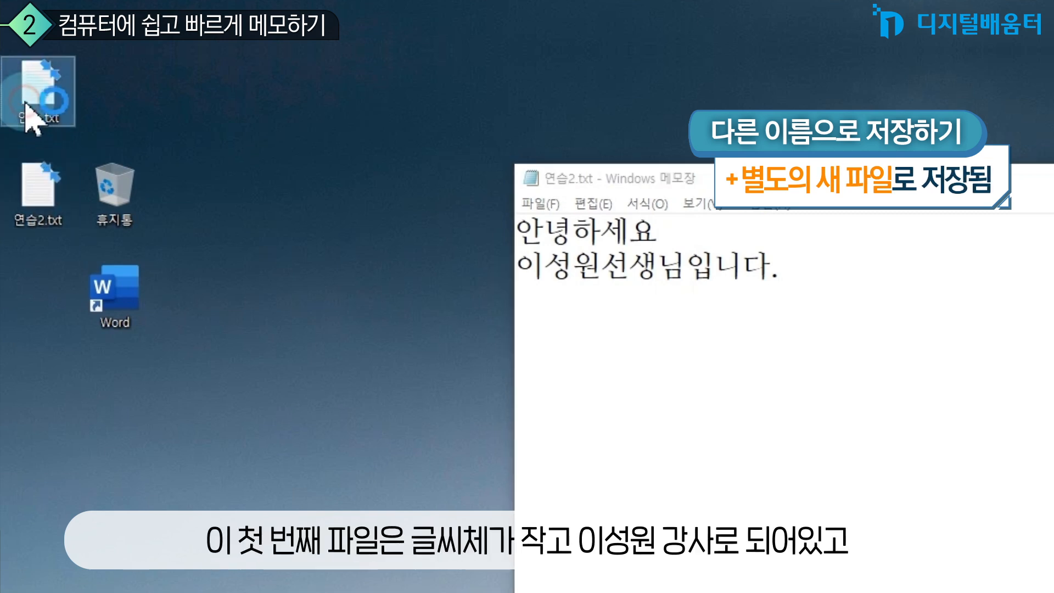
left_click_drag(659, 180, 610, 335)
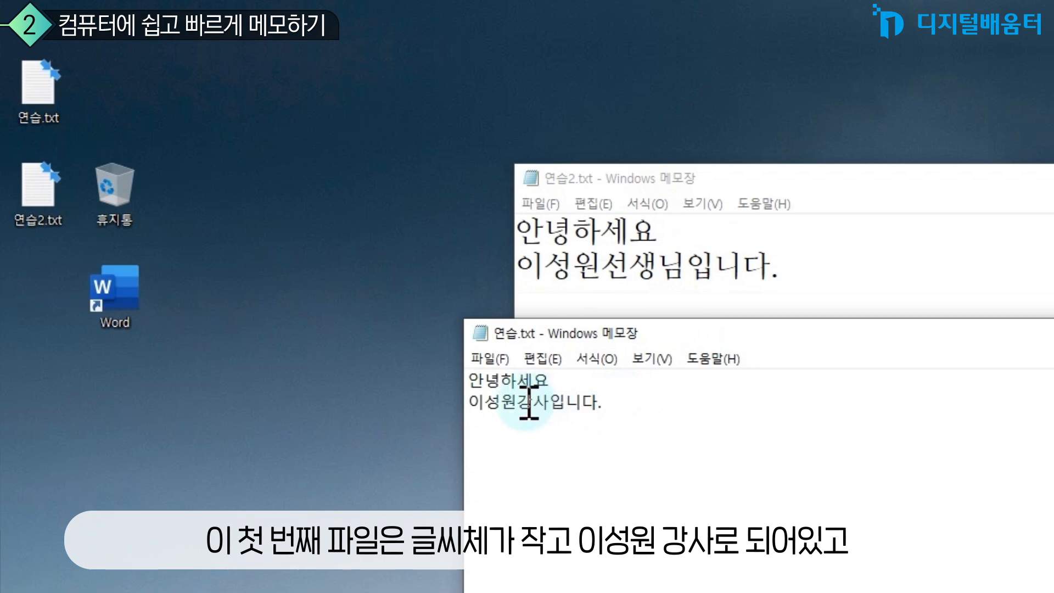
left_click_drag(517, 402, 540, 403)
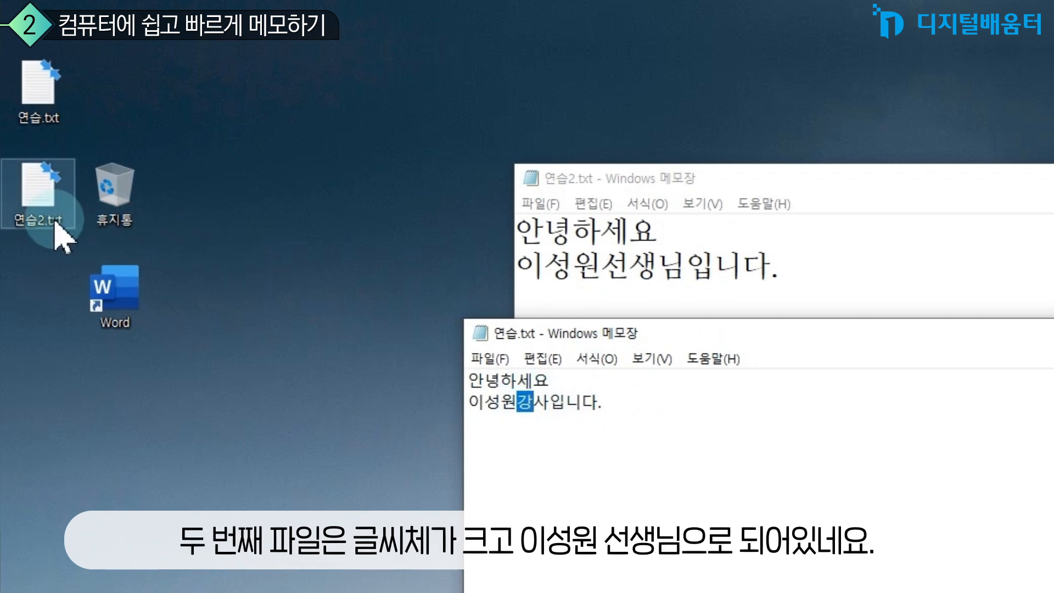
left_click_drag(530, 265, 675, 267)
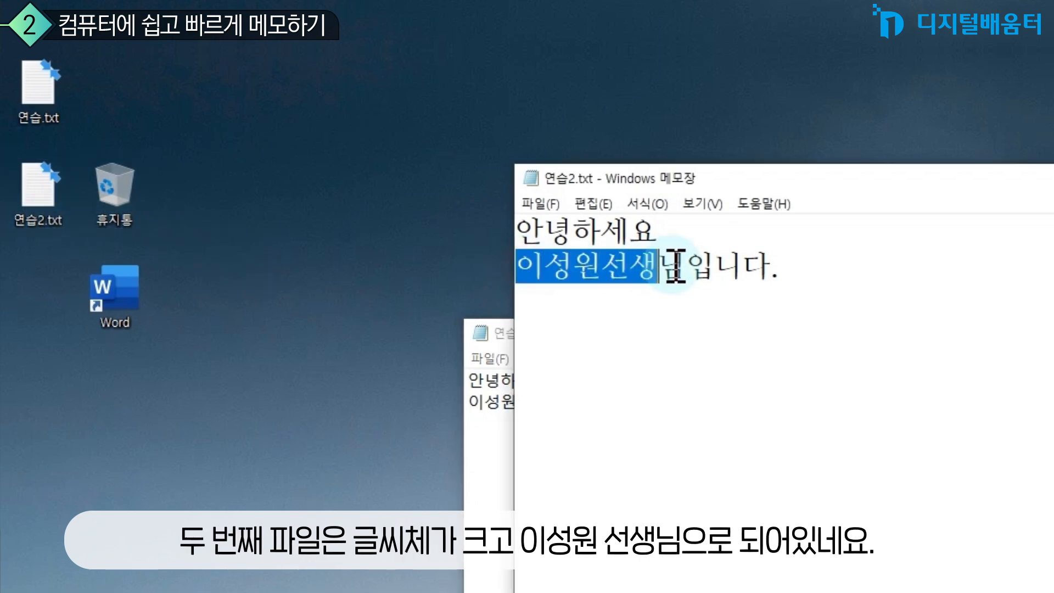
left_click(688, 269)
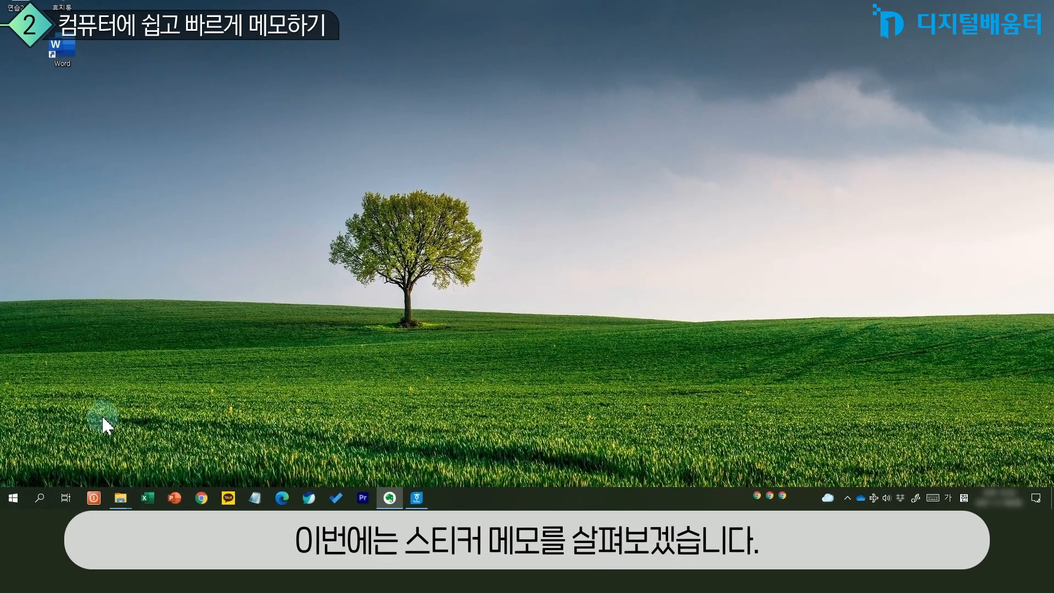
- Search Windows for 스티커 and open the 스티커 메모 app
left_click(46, 495)
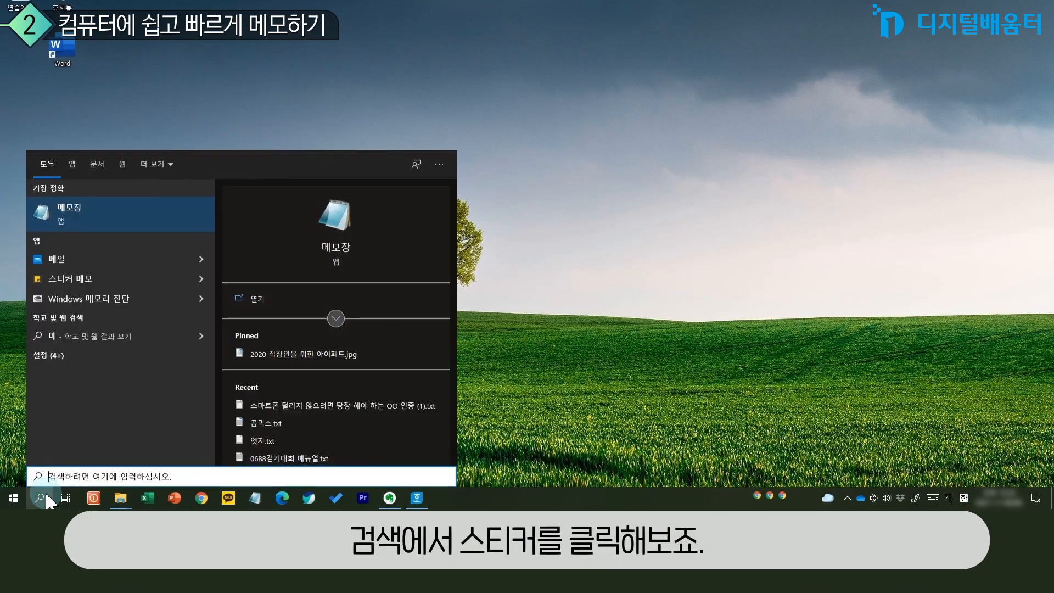
type("스티커")
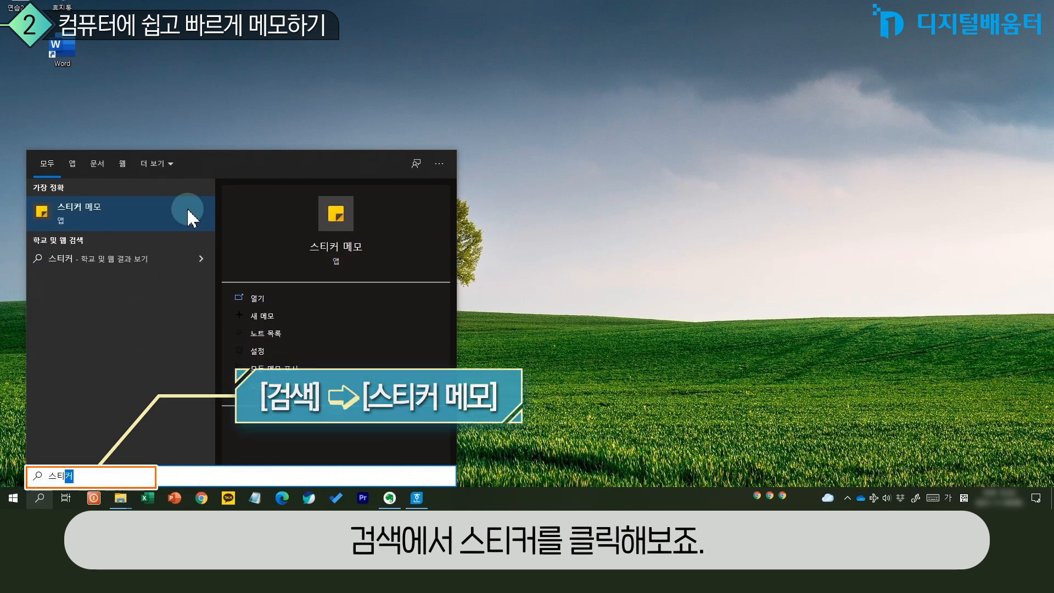
left_click(146, 213)
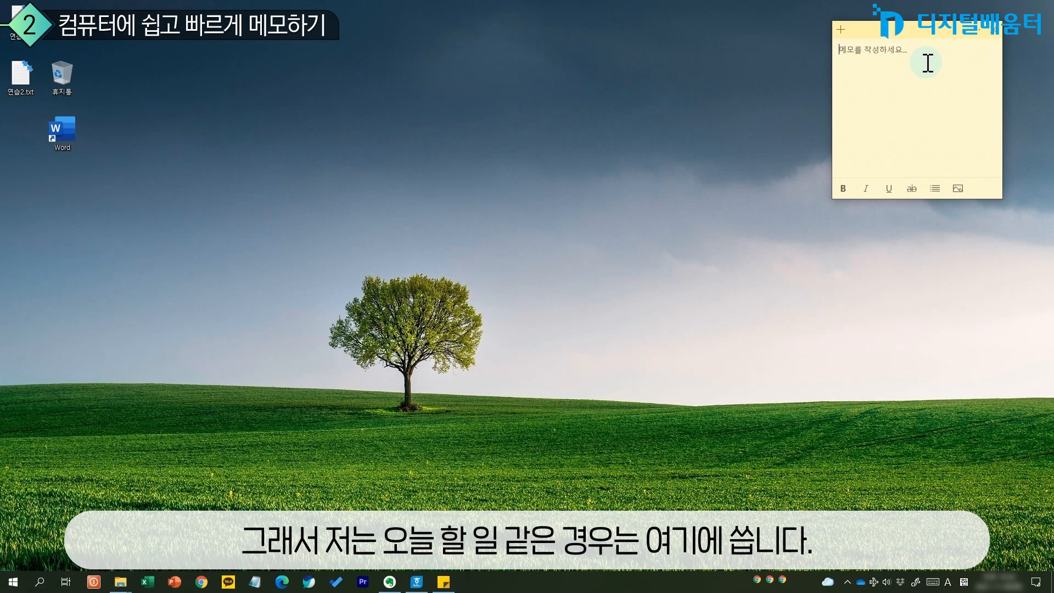
- Write the heading 오늘 할 일 in the sticky note with bullets 동영상강의 촬영, 고객 전화하기 and 이메일보내기
type("오늘 할 일")
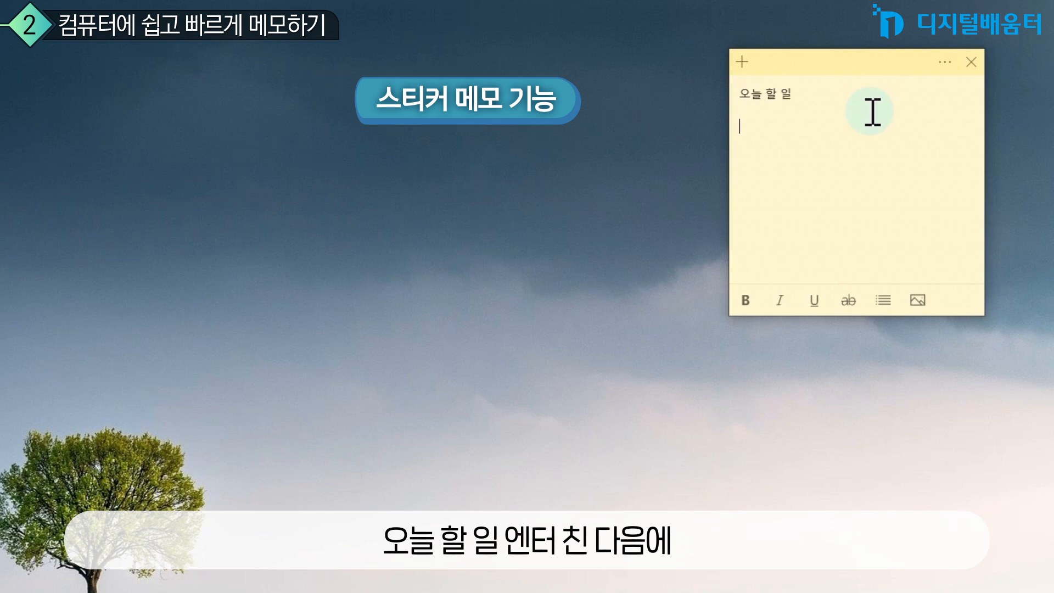
left_click(883, 299)
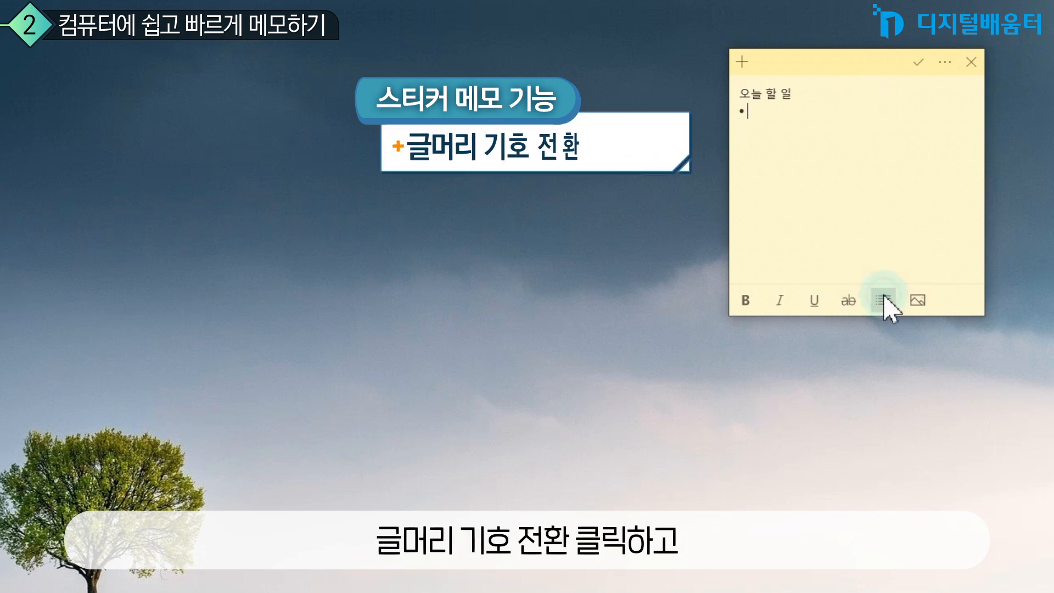
type("도")
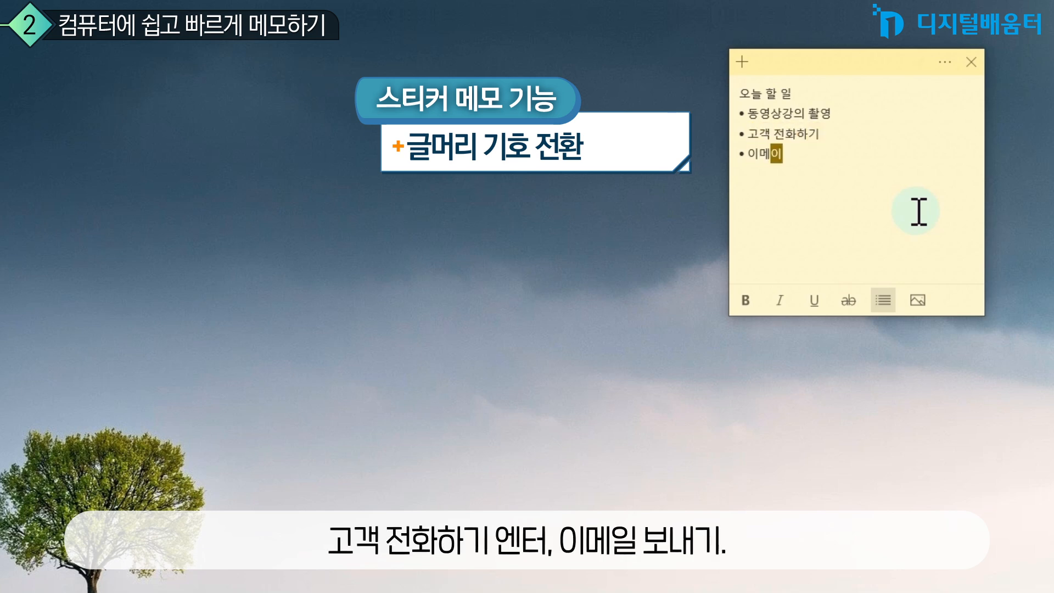
type("내기")
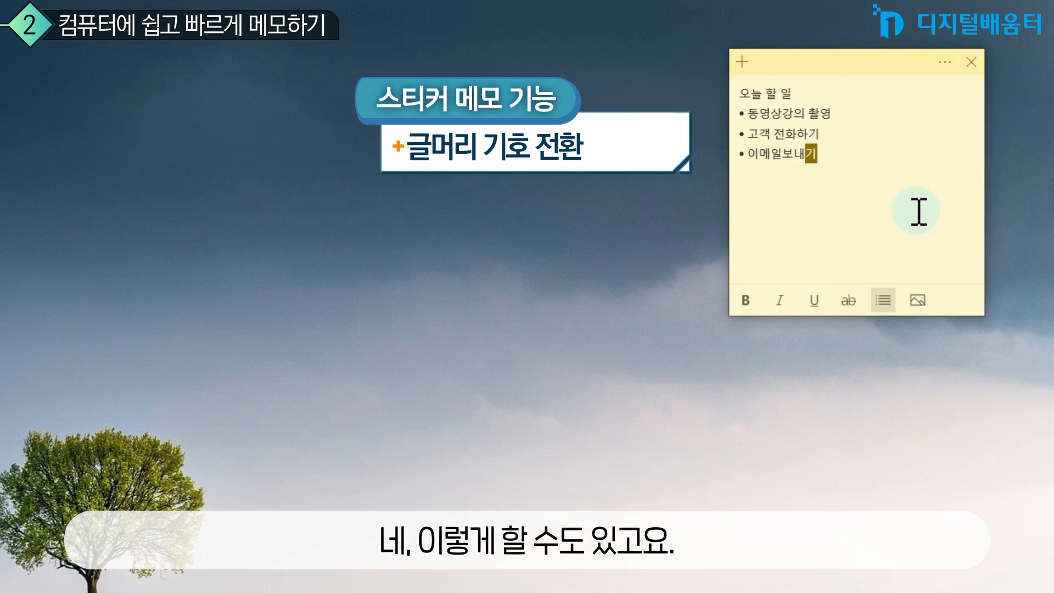
- Make the heading 오늘 할 일 bold, italic and underlined, and add an empty bullet below 이메일보내기
left_click_drag(800, 94, 732, 94)
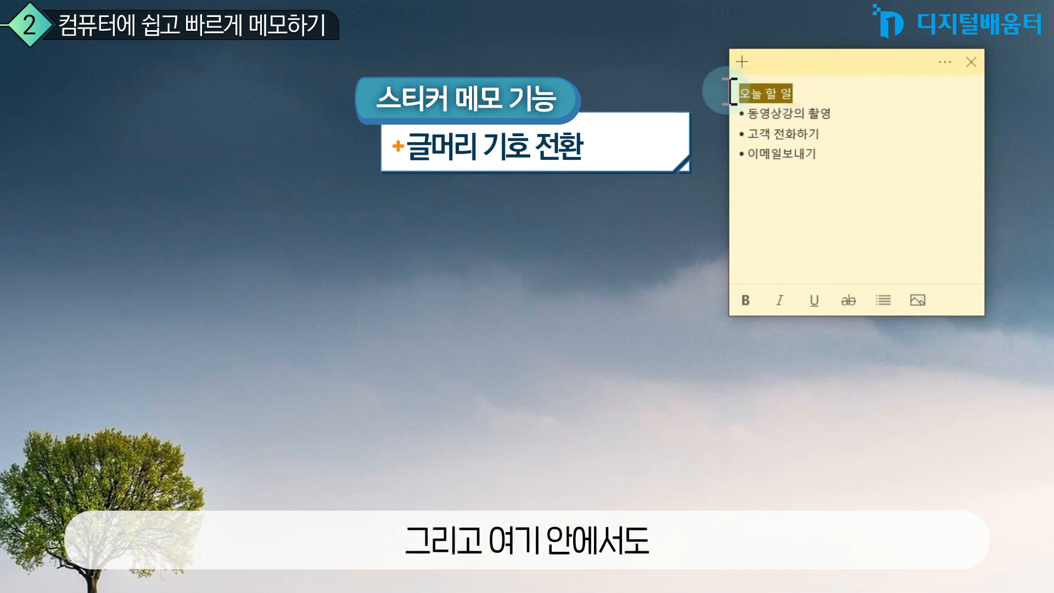
left_click(745, 300)
left_click(780, 301)
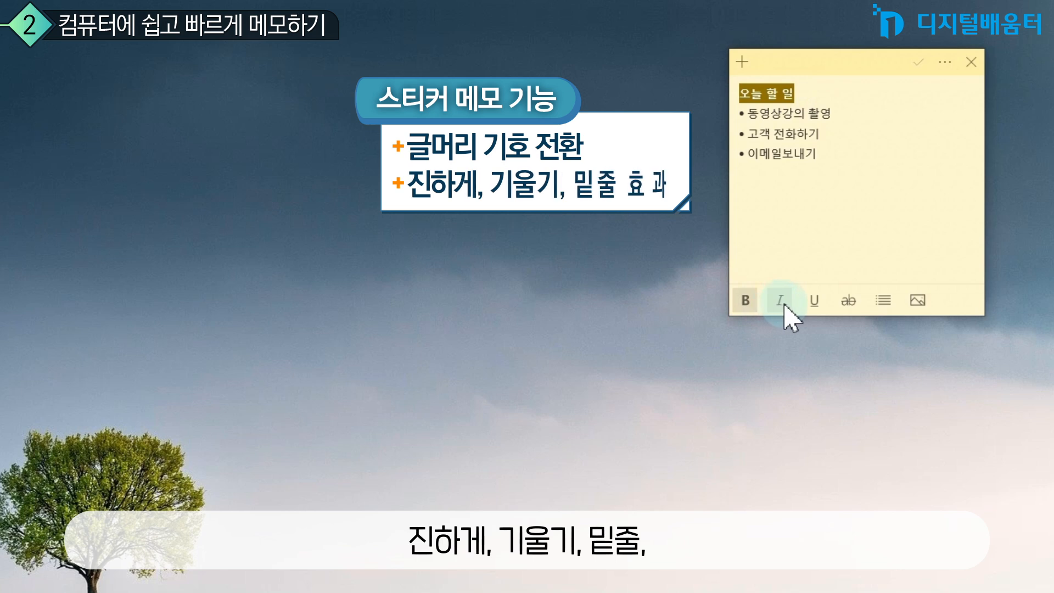
left_click(814, 302)
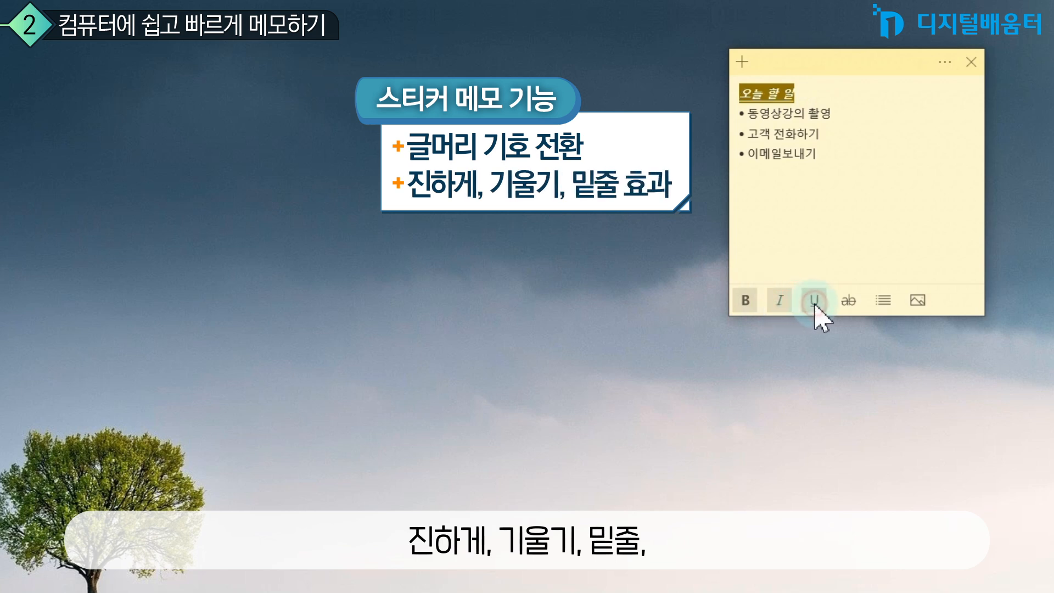
left_click(834, 178)
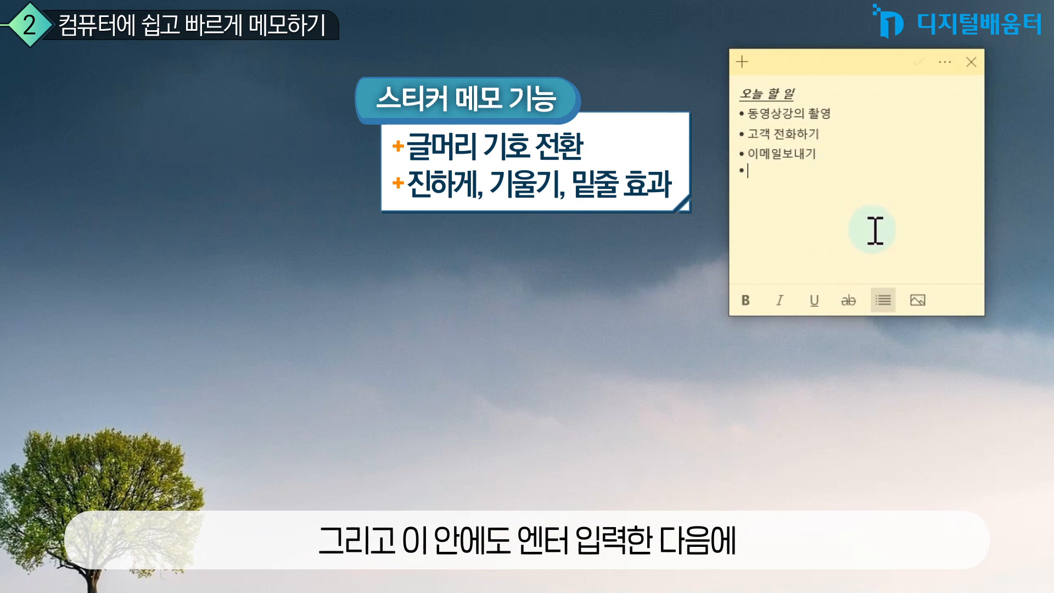
- Insert the picture 111.png from the 사진 folder into the 오늘 할 일 sticky note
left_click(917, 300)
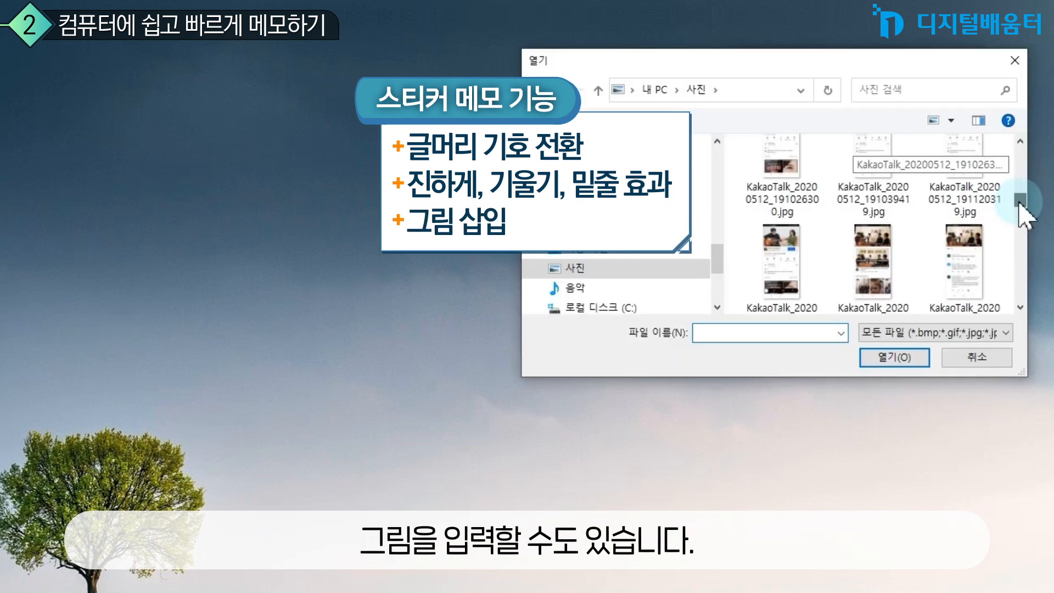
left_click_drag(1020, 204, 1020, 173)
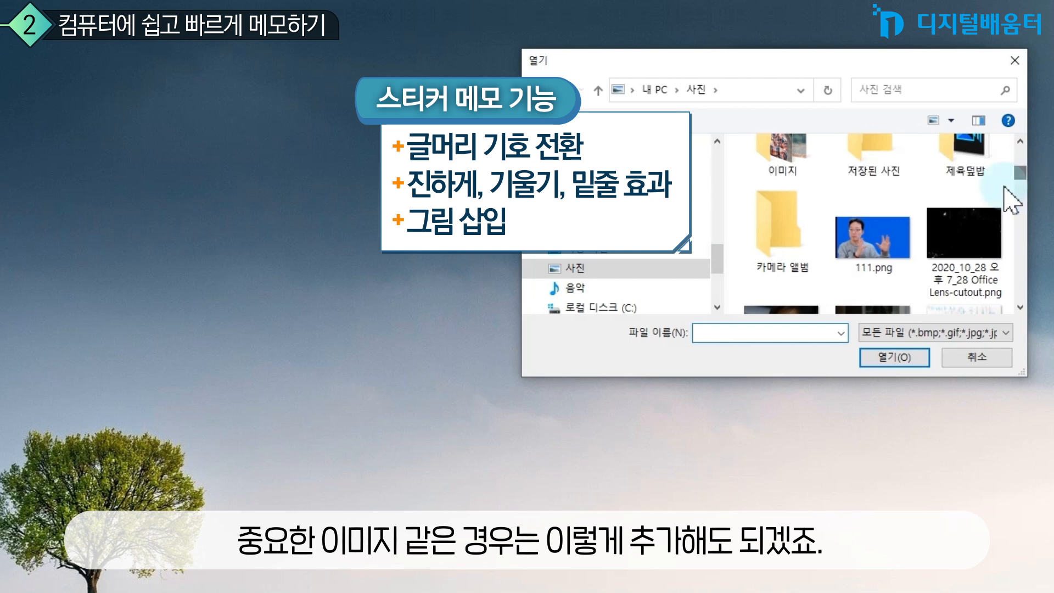
left_click(873, 253)
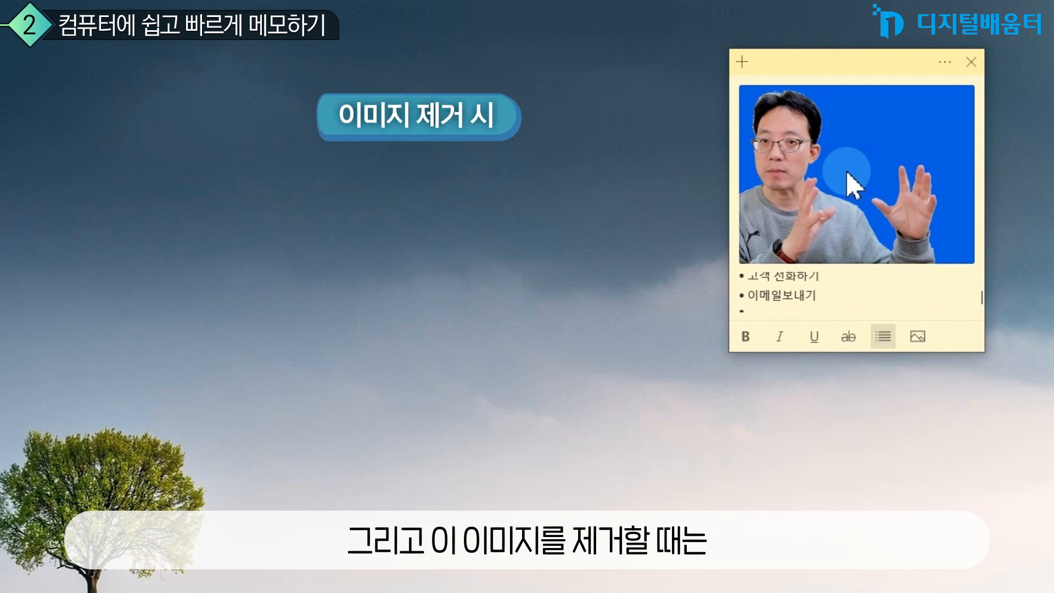
- Delete the inserted picture from the 오늘 할 일 sticky note and confirm the deletion
right_click(847, 171)
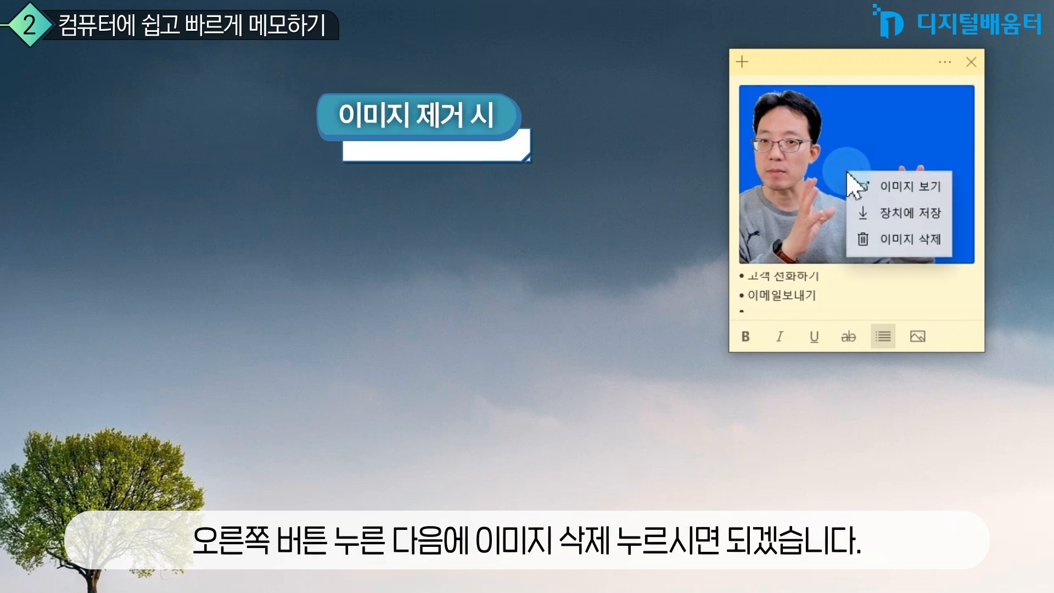
left_click(906, 242)
left_click(808, 312)
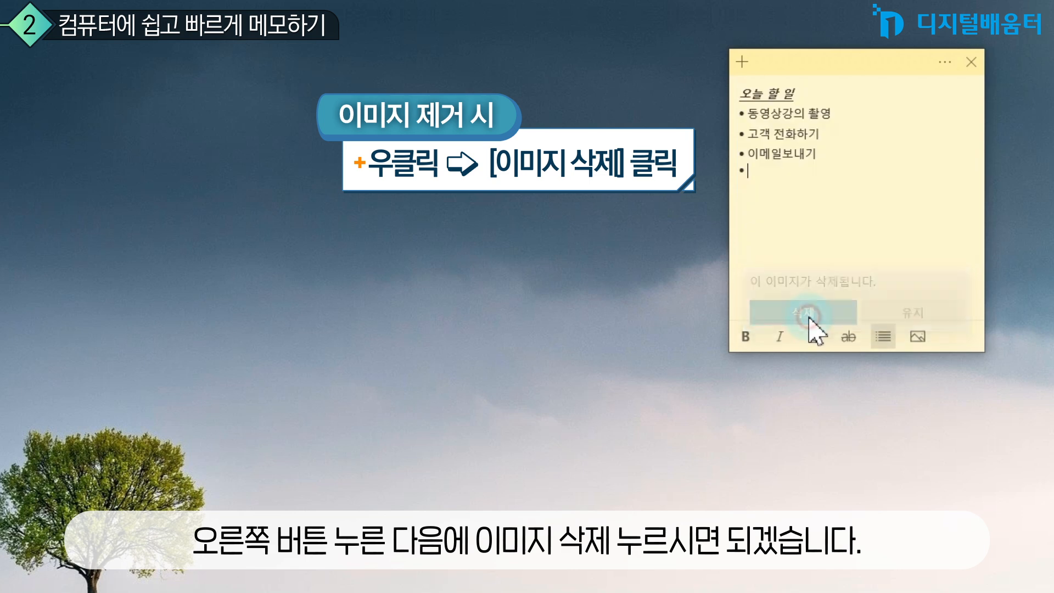
- Add a new blank sticky note, place it to the left of the 오늘 할 일 note, and set its color to pink
left_click(741, 61)
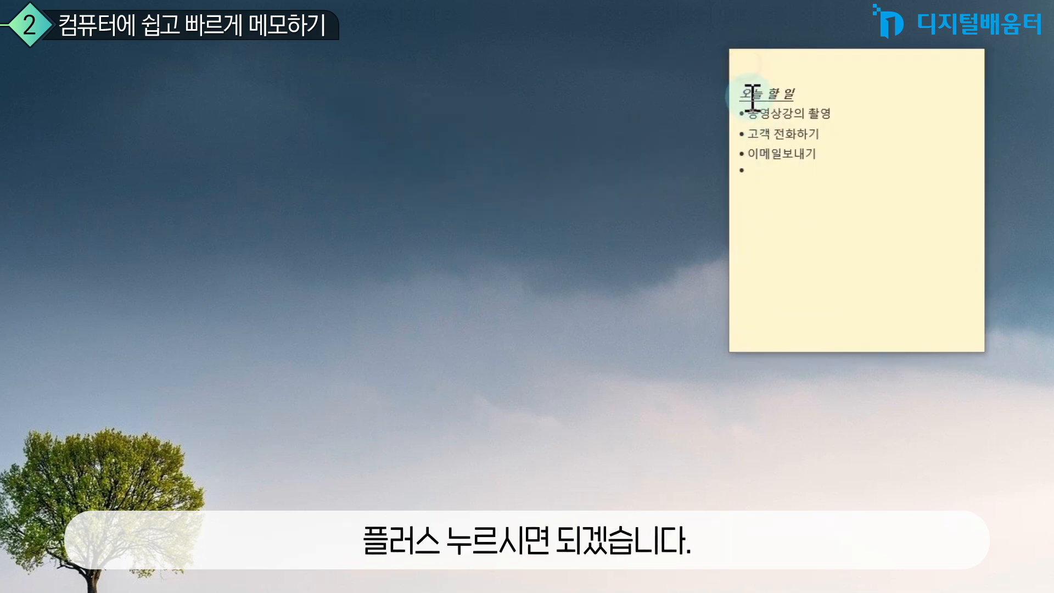
left_click_drag(868, 62, 510, 61)
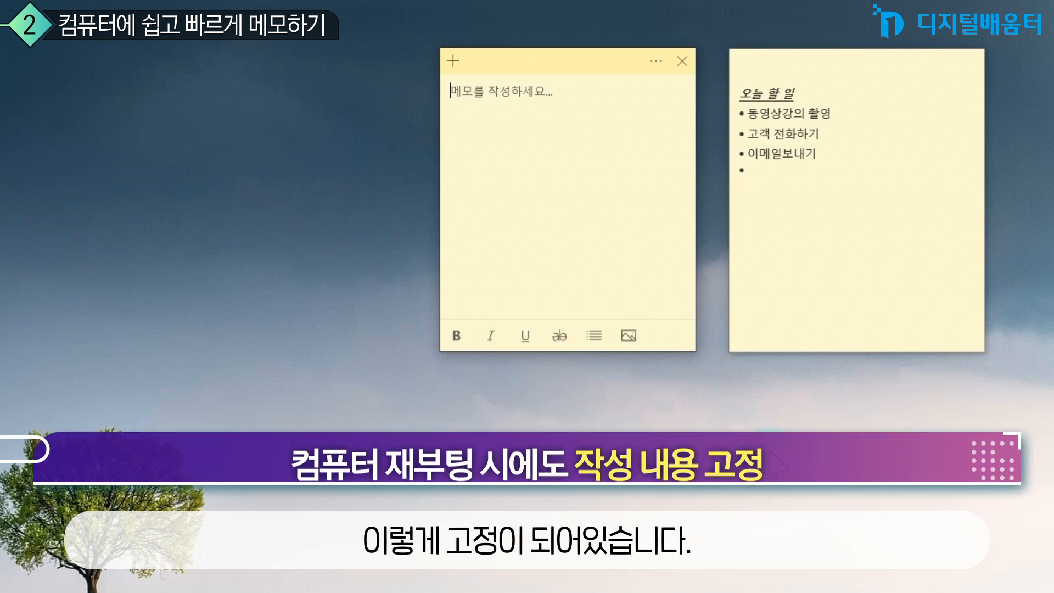
left_click(662, 65)
left_click(508, 74)
left_click(536, 75)
left_click(662, 65)
left_click(535, 77)
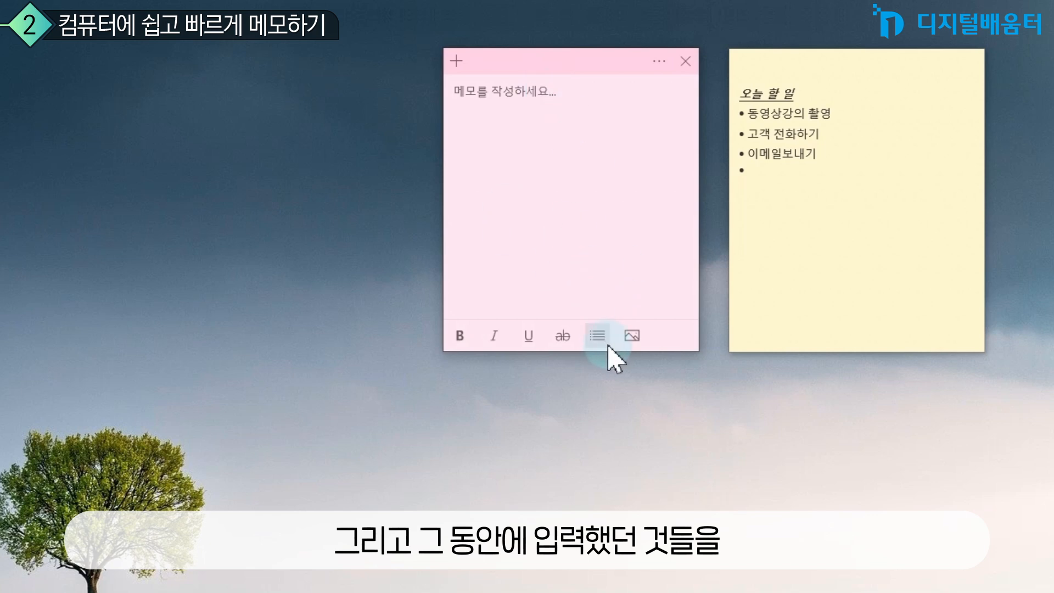
- Open the 노트 목록 from the pink note to view all the notes written so far
left_click(663, 64)
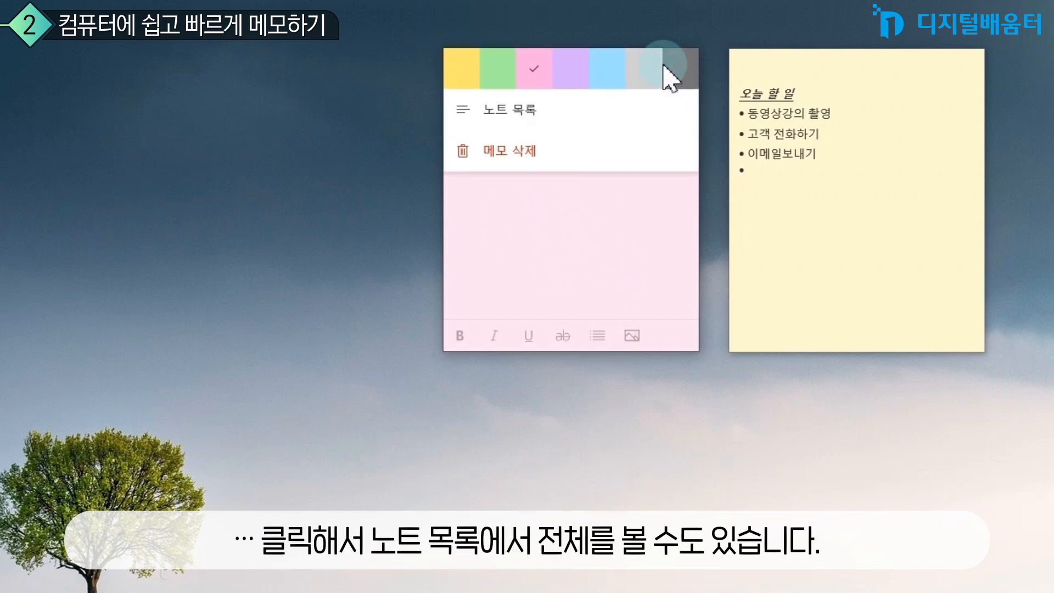
left_click(558, 126)
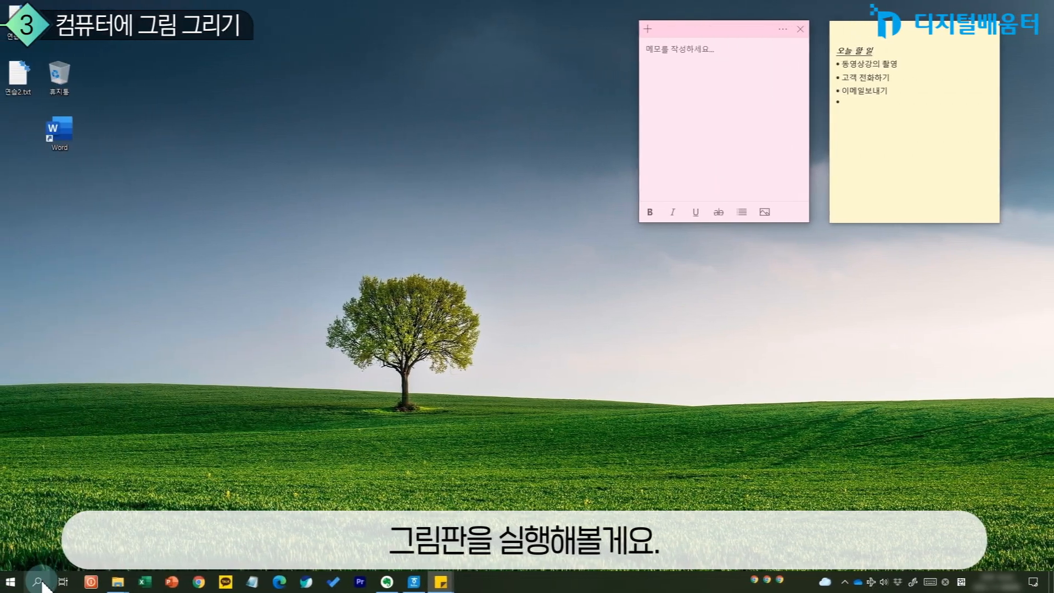
- Search Windows for 그림 and open the 그림판 app
left_click(41, 583)
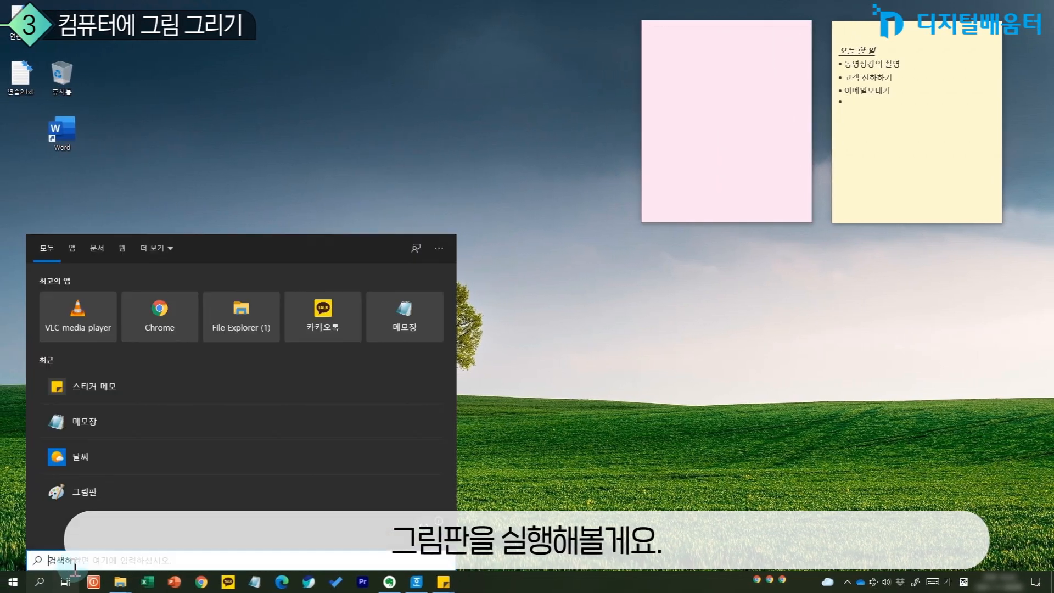
type("그림")
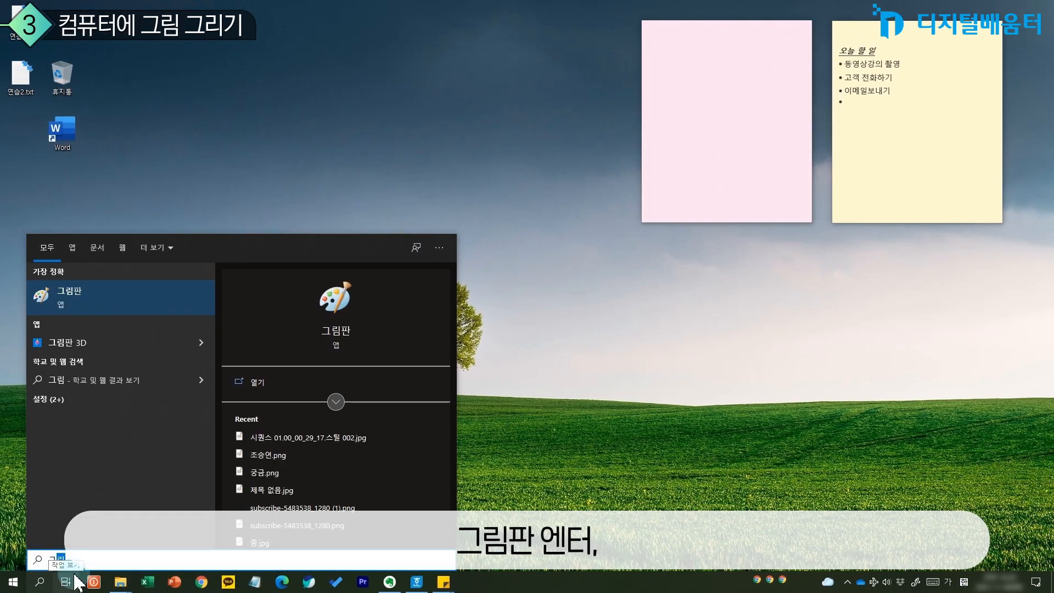
key("Return")
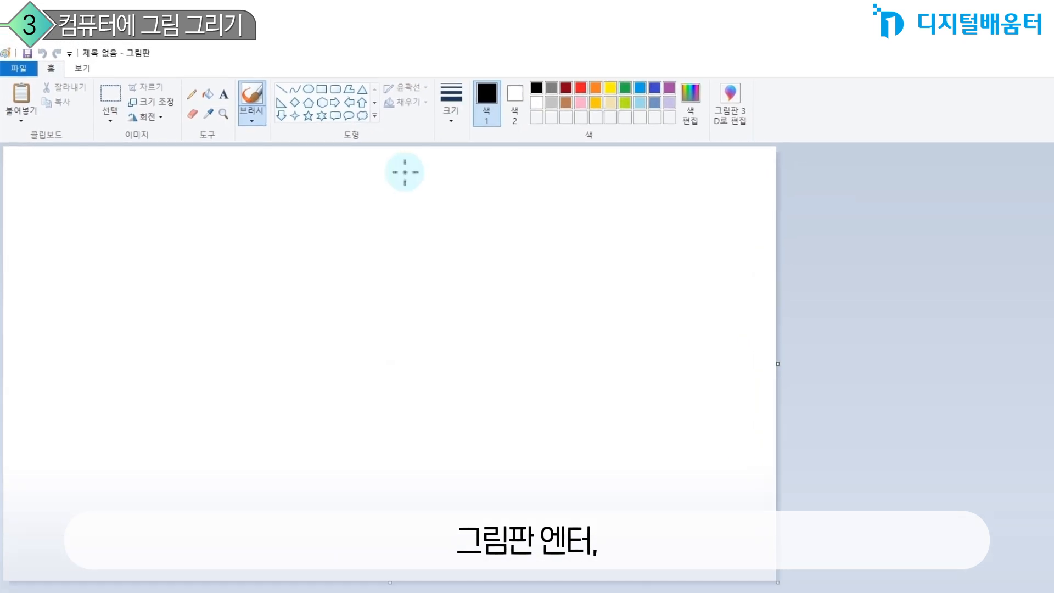
- Choose the airbrush and spray three curved black strokes on the left half of the blank canvas
left_click(251, 114)
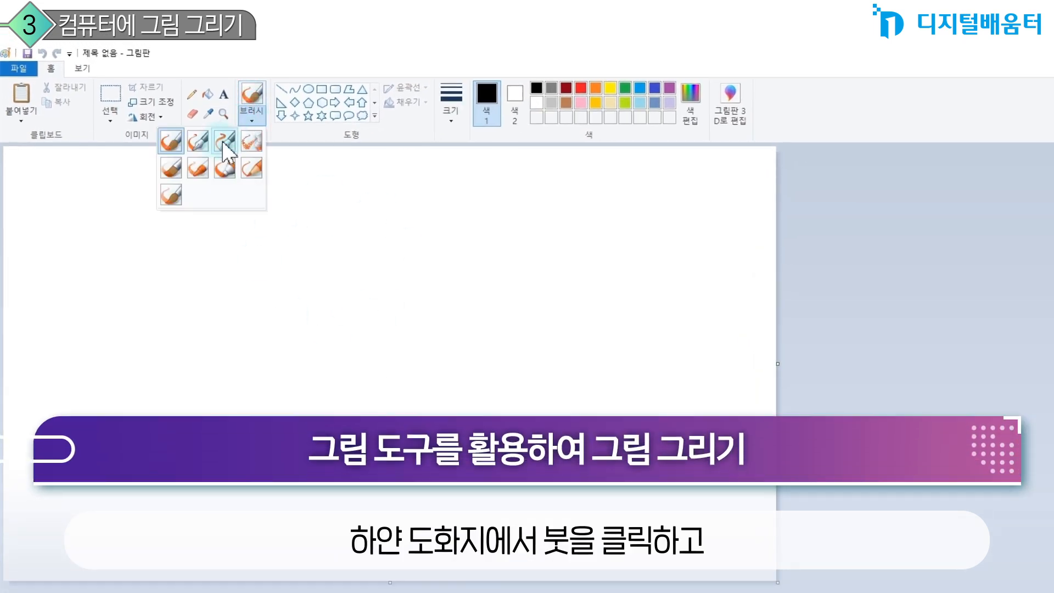
left_click(248, 141)
mouse_move(247, 245)
left_mouse_down()
mouse_move(183, 329)
mouse_move(214, 375)
left_mouse_up()
mouse_move(256, 269)
left_mouse_down()
mouse_move(327, 352)
mouse_move(256, 389)
left_mouse_up()
mouse_move(246, 320)
left_mouse_down()
mouse_move(222, 404)
mouse_move(243, 444)
left_mouse_up()
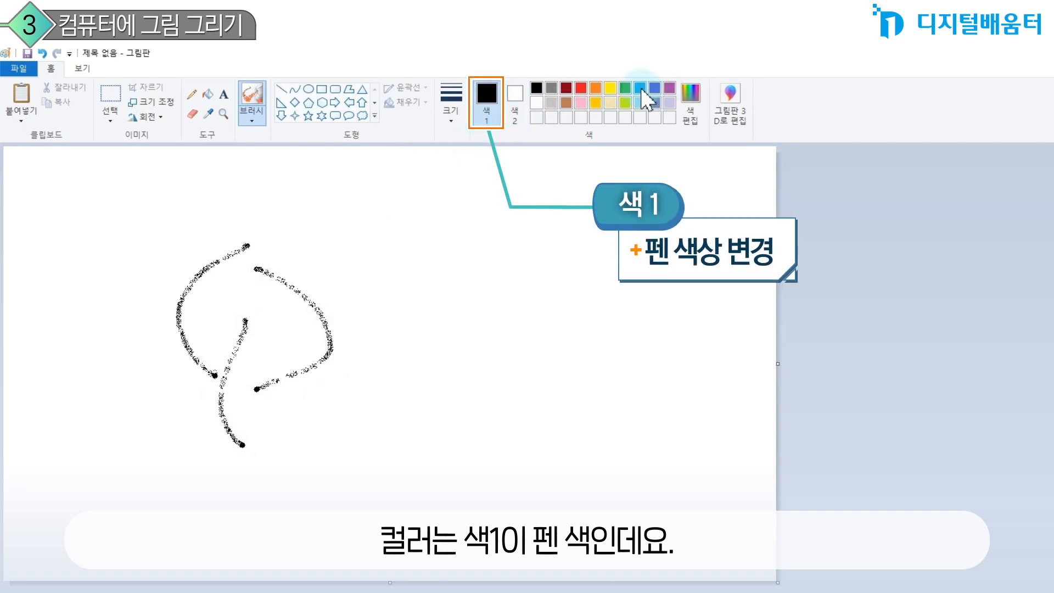
- Set 색 1 to blue and spray three curved strokes to the right of the black ones
mouse_move(453, 250)
left_mouse_down()
mouse_move(469, 285)
mouse_move(377, 368)
left_mouse_up()
left_click_drag(418, 284, 514, 424)
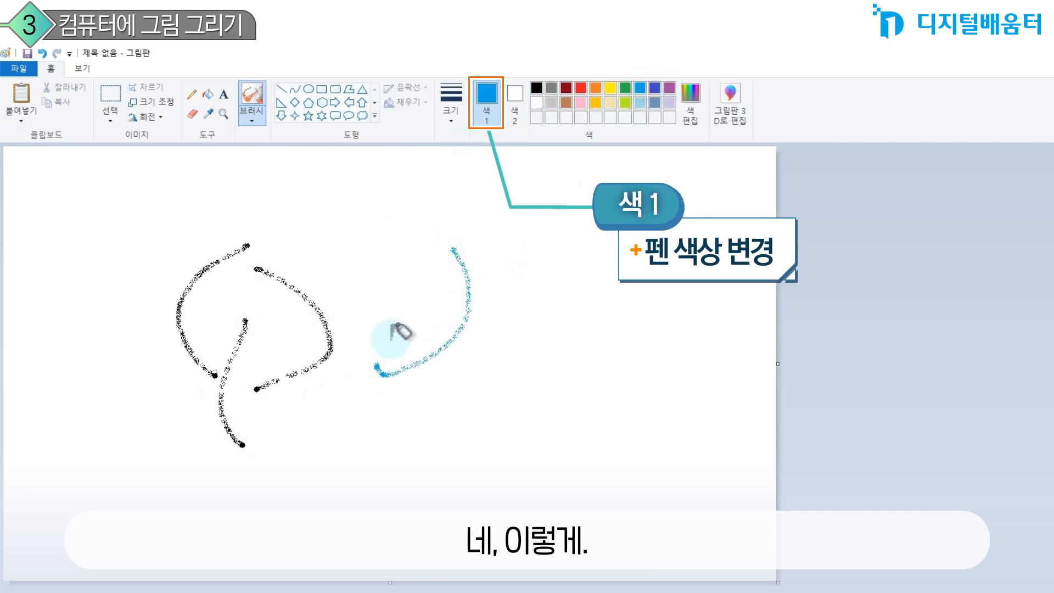
left_click_drag(494, 287, 514, 424)
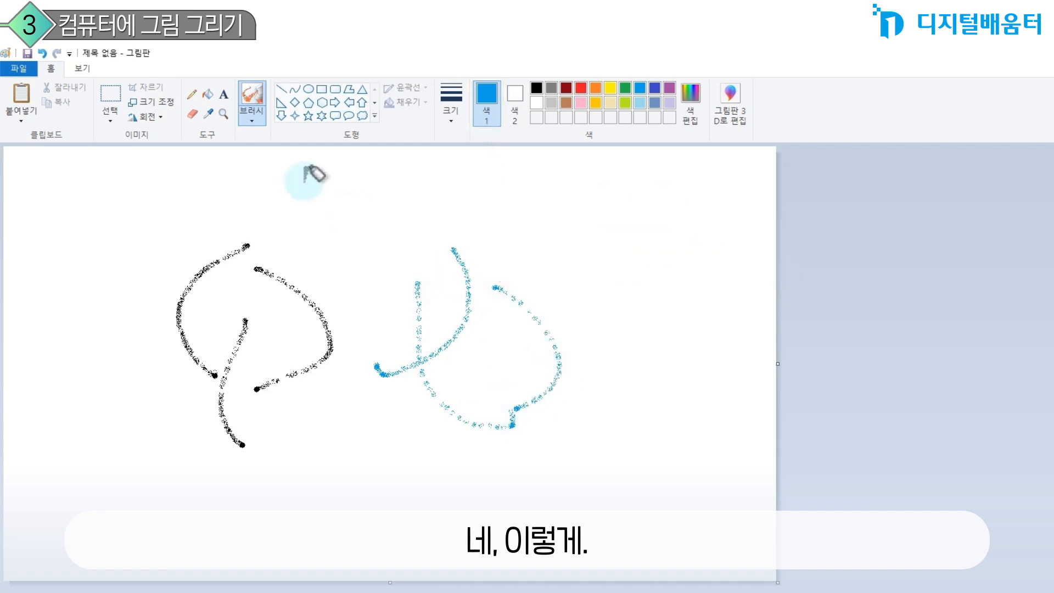
- Switch to the standard brush and draw a thin blue curved arrow between the black and blue airbrush strokes
left_click(252, 117)
left_click(171, 141)
mouse_move(377, 187)
left_mouse_down()
mouse_move(333, 286)
mouse_move(334, 231)
left_mouse_up()
left_click_drag(329, 286, 365, 286)
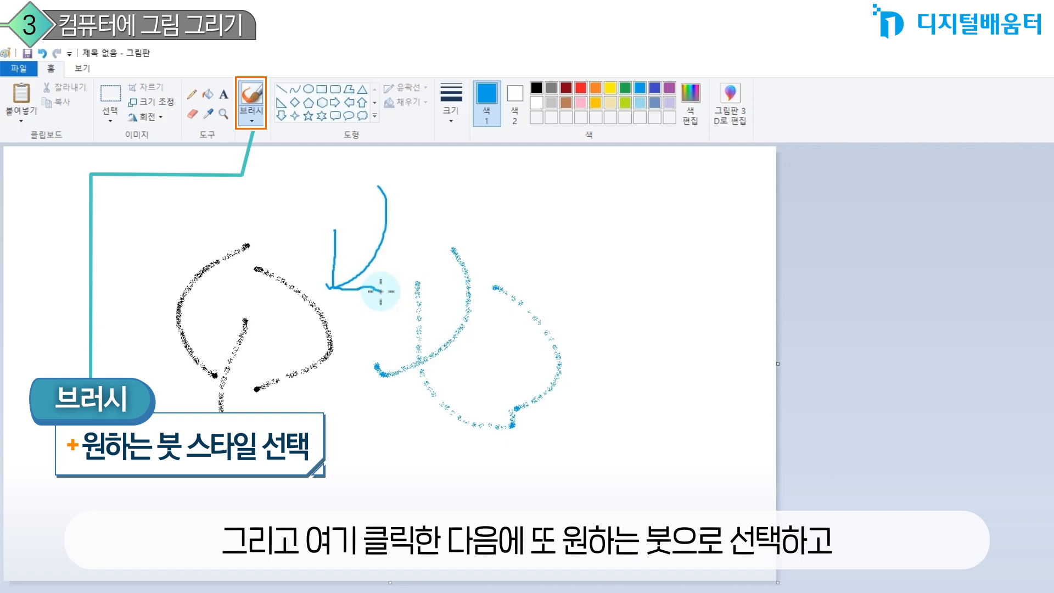
- Choose a thicker brush size and draw a bold blue curved arrow to the right of the thin arrow
left_click(451, 112)
left_click(430, 220)
mouse_move(475, 208)
left_mouse_down()
mouse_move(483, 293)
mouse_move(506, 307)
left_mouse_up()
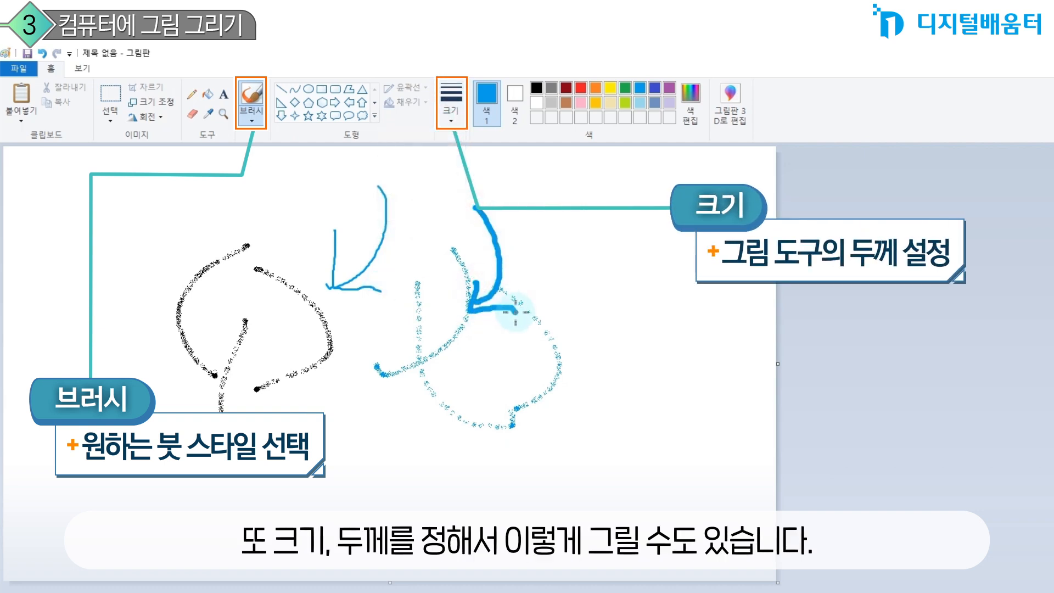
- Draw a blue-outlined rectangle over the upper part of the black strokes and set its 채우기 to 단색
left_click(322, 90)
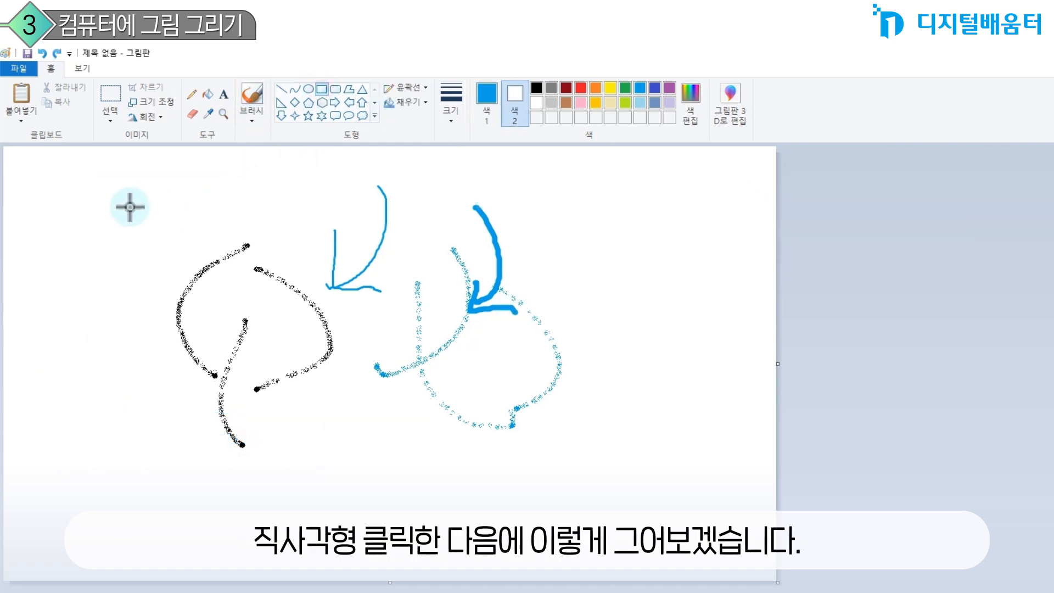
left_click_drag(171, 188, 365, 321)
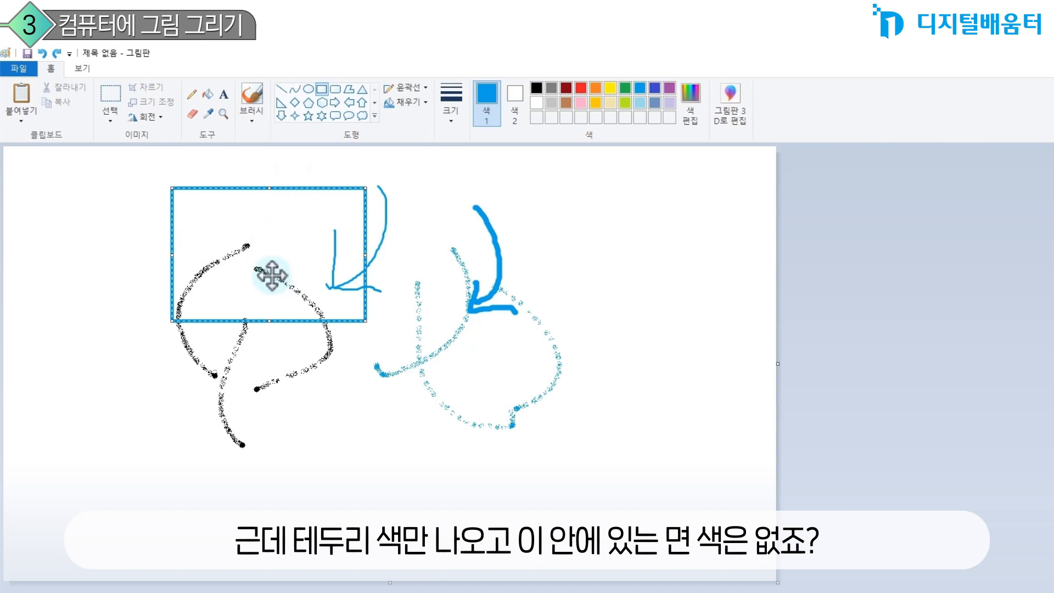
left_click(420, 102)
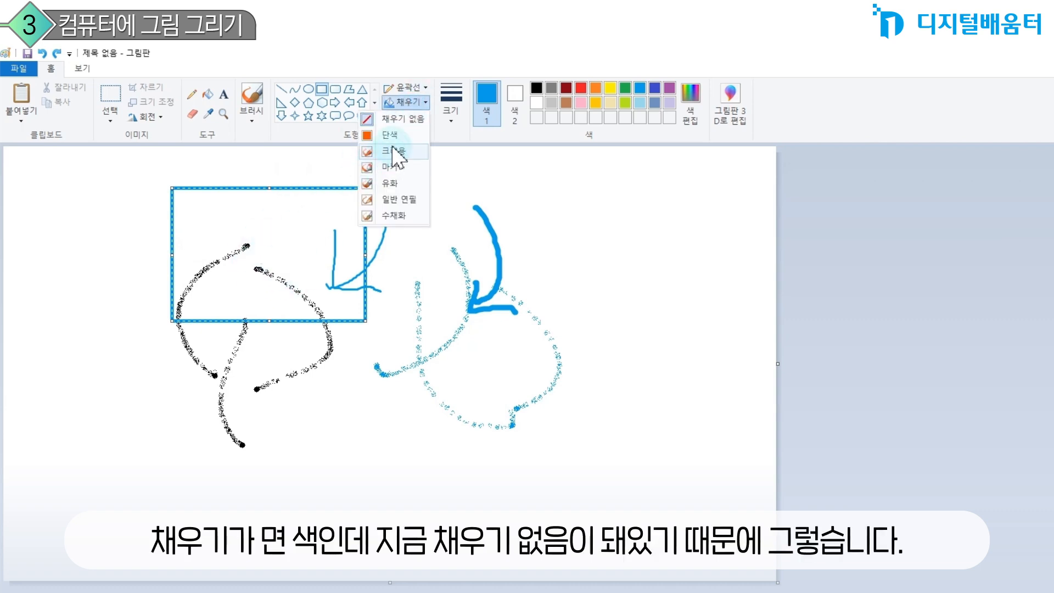
left_click(402, 122)
left_click(409, 103)
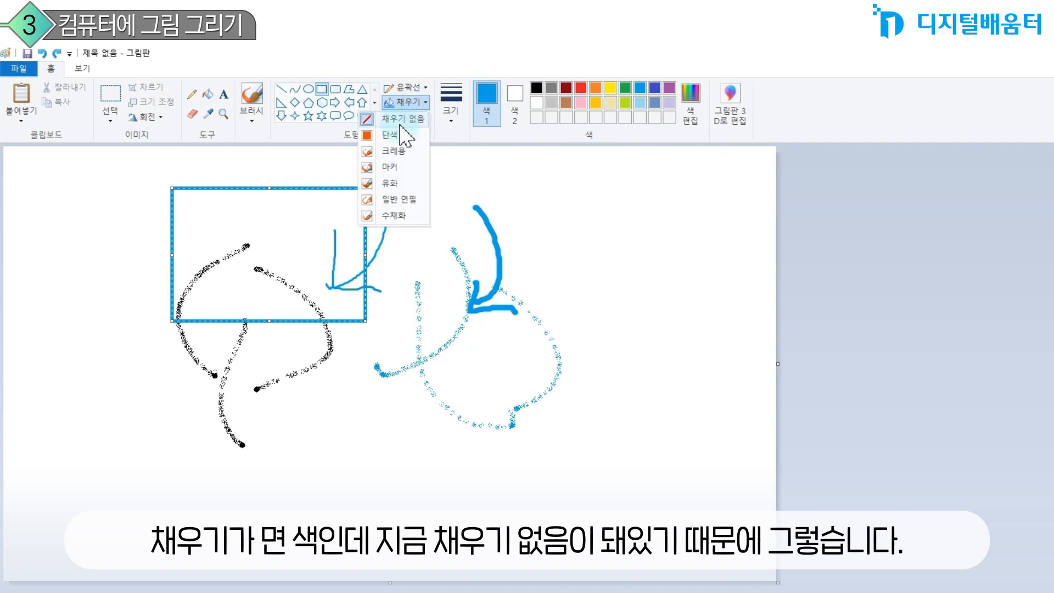
left_click(403, 134)
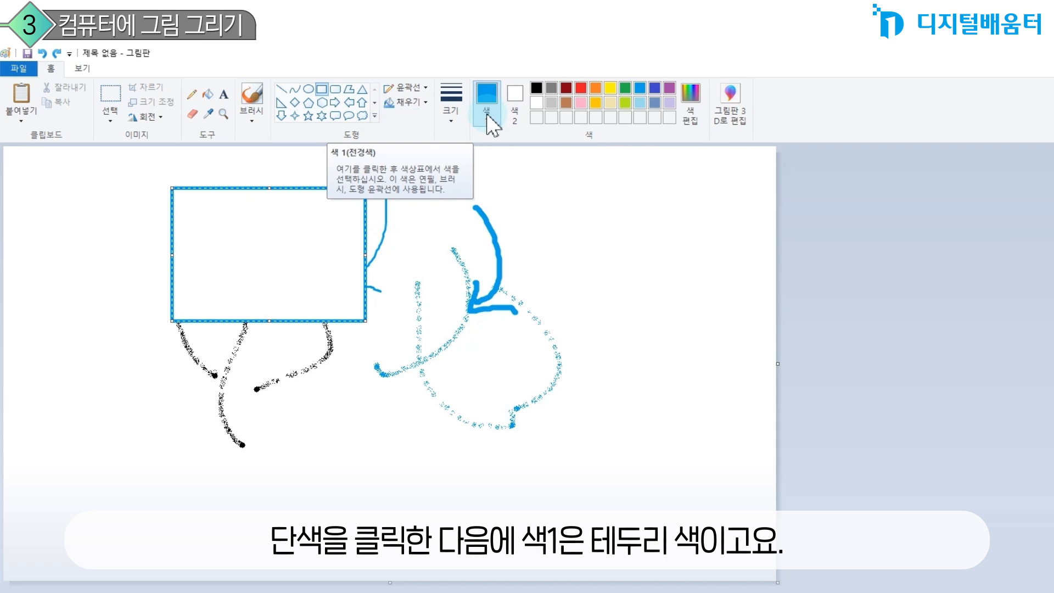
- Try pink and beige as the rectangle's 색 2 fill, and settle on a custom turquoise with RGB 95, 218, 211
left_click(513, 117)
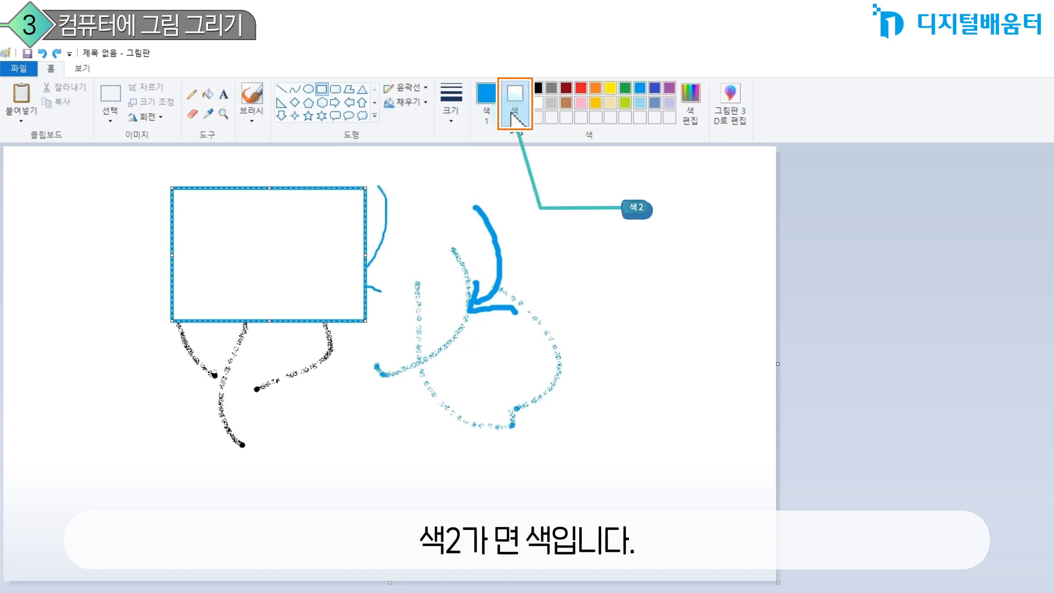
left_click(579, 104)
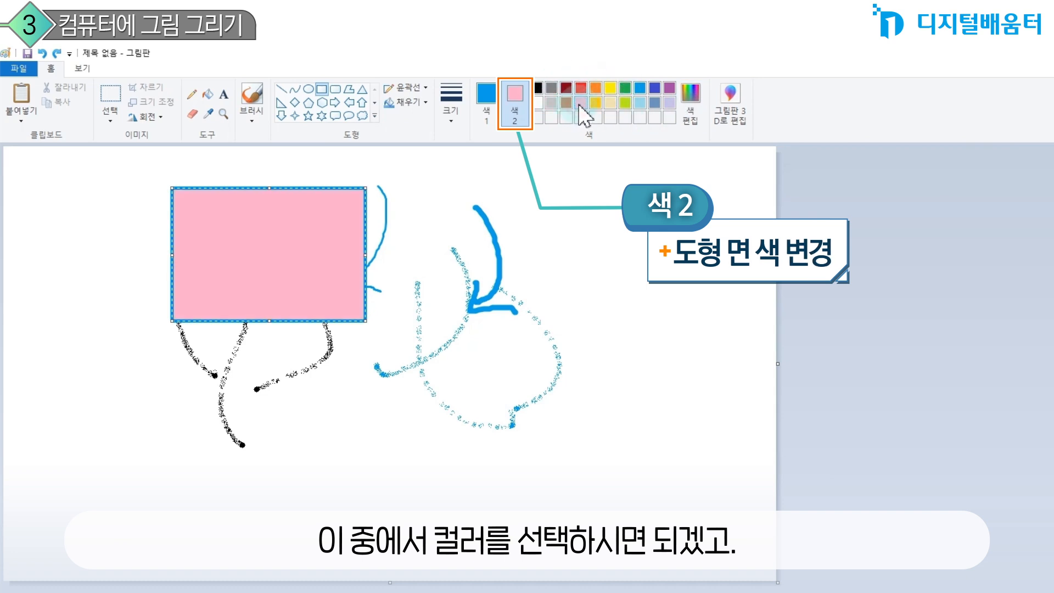
left_click(606, 104)
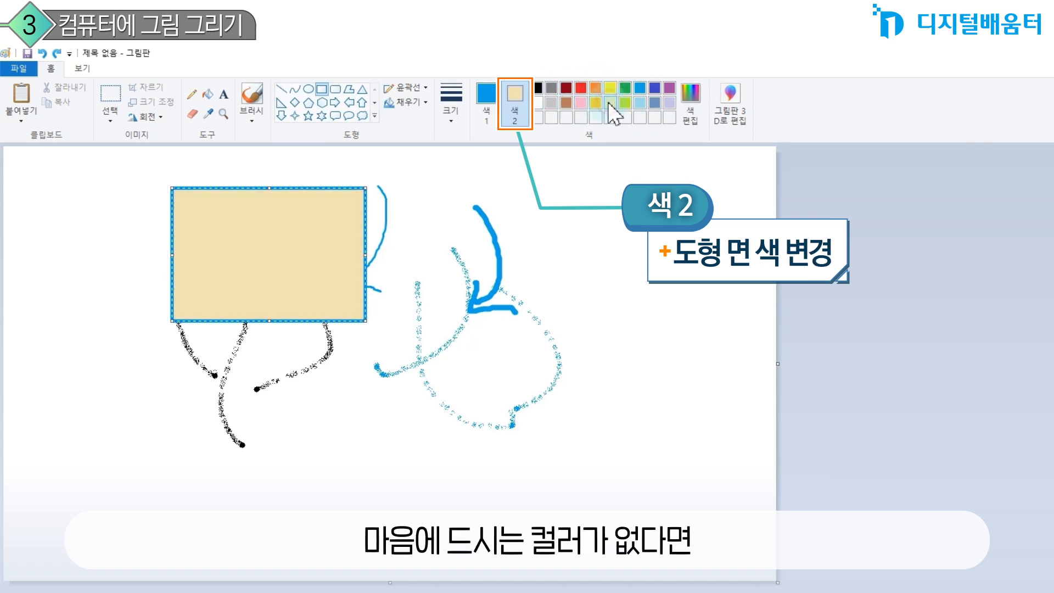
left_click(690, 104)
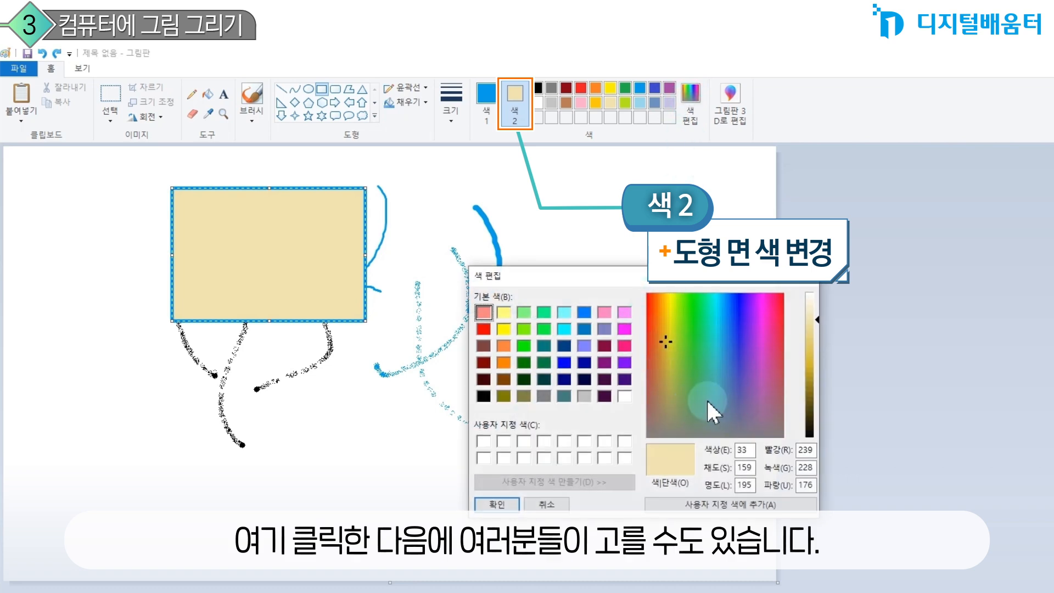
left_click(815, 348)
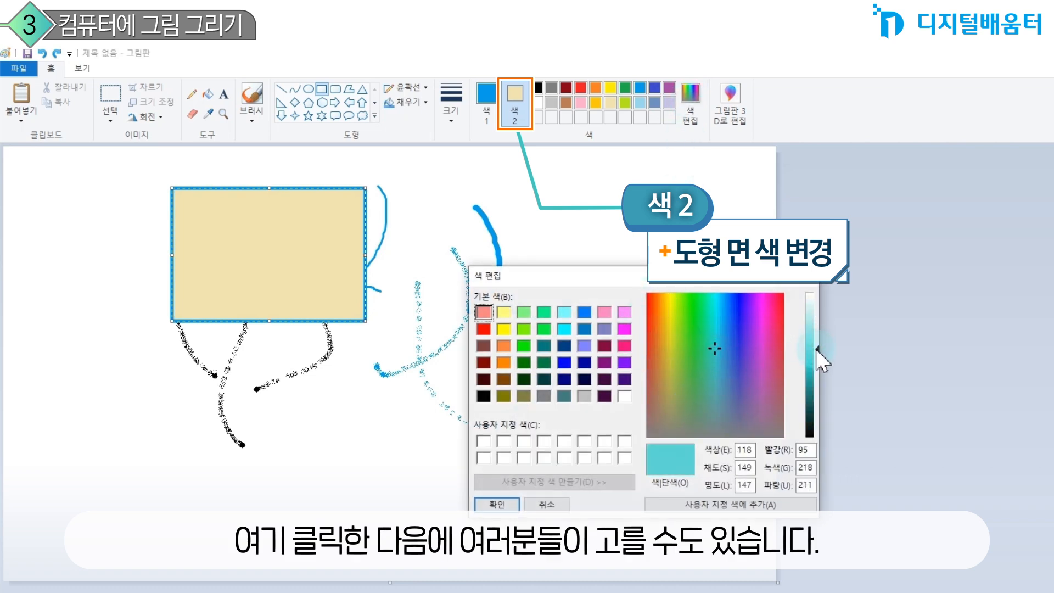
left_click(508, 499)
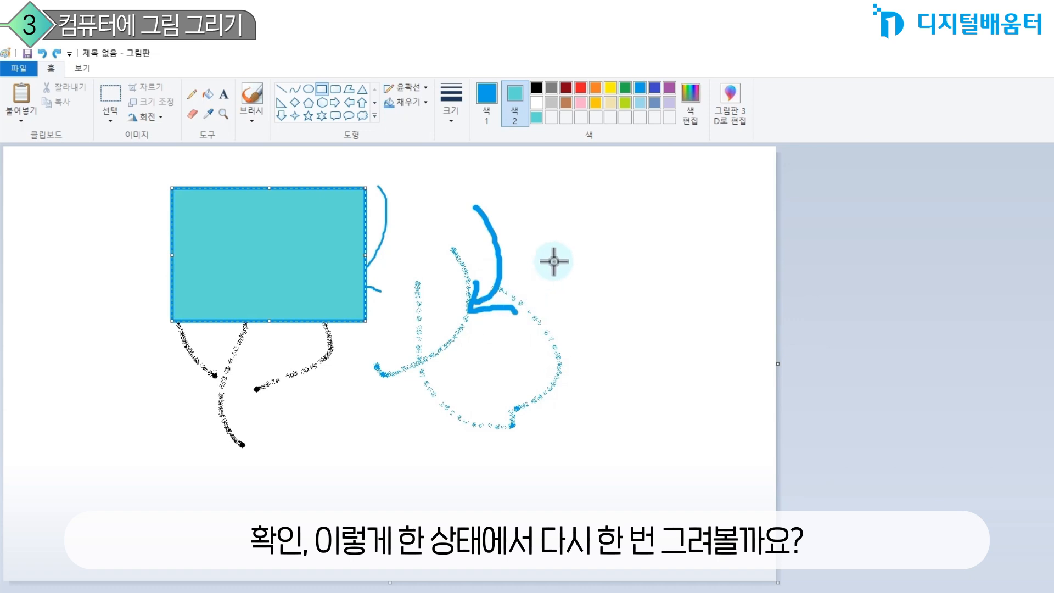
- Draw an upward arrow shape to the right of the rectangle and shrink it from its upper-right corner
left_click(362, 103)
mouse_move(488, 189)
left_mouse_down()
mouse_move(567, 245)
mouse_move(630, 382)
left_mouse_up()
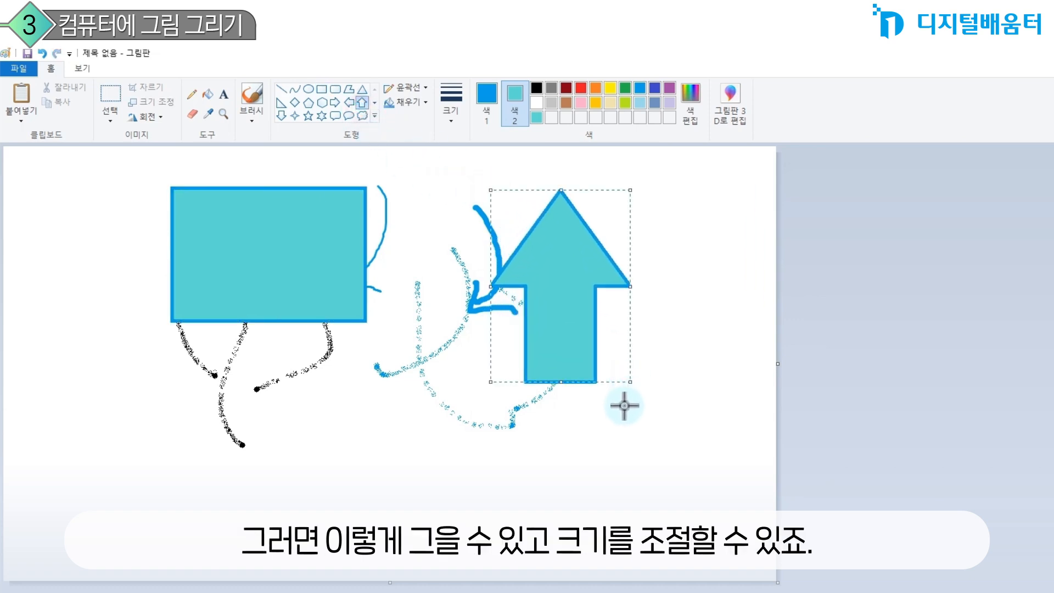
left_click_drag(631, 190, 564, 264)
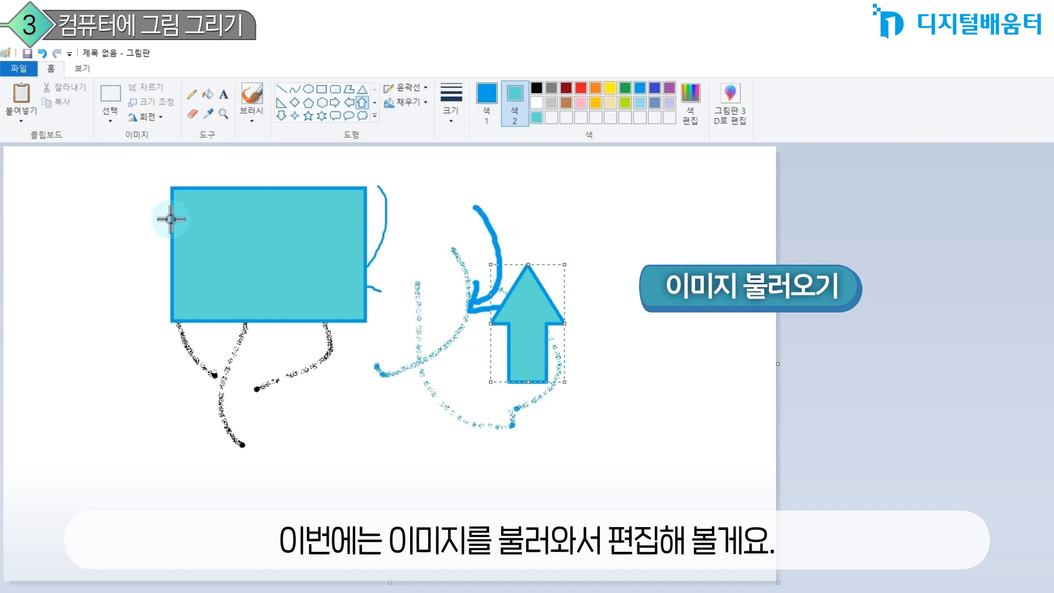
- Open the image 시퀀스 01.00_00_29_17.스틸 002.jpg without saving the current drawing
left_click(24, 69)
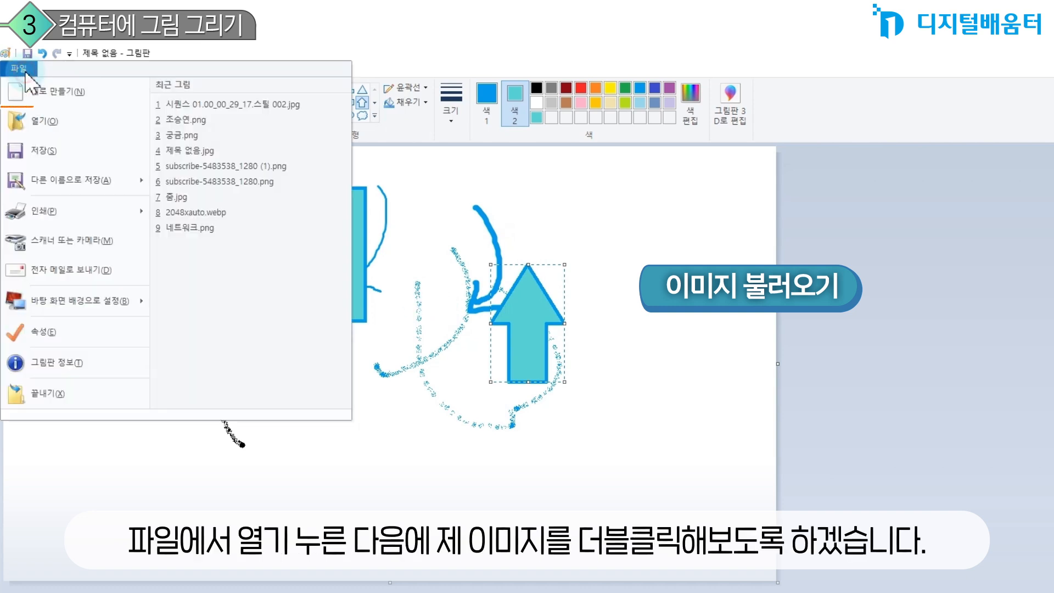
left_click(36, 130)
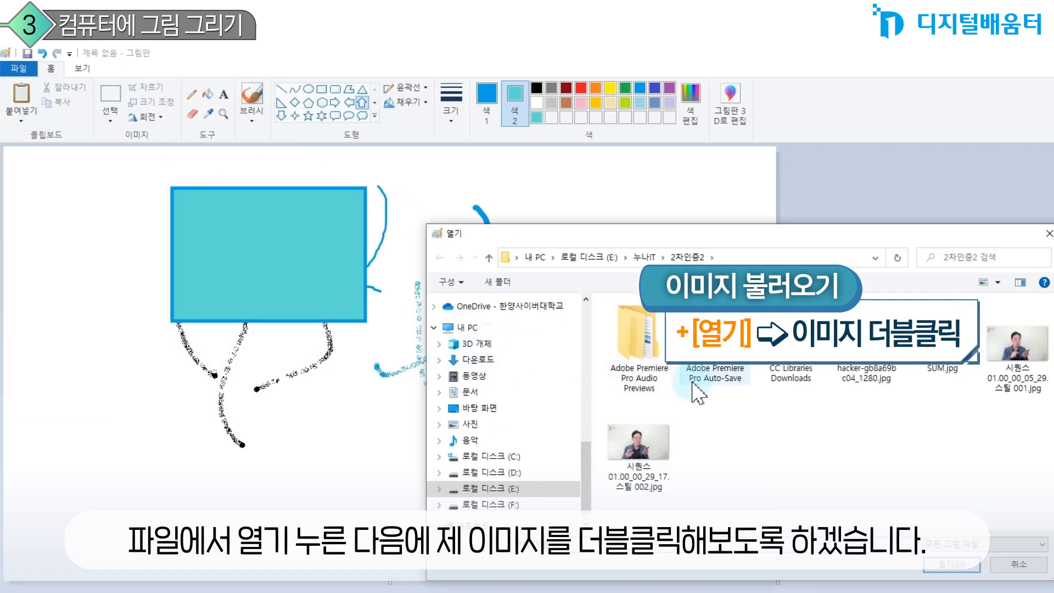
double_click(631, 476)
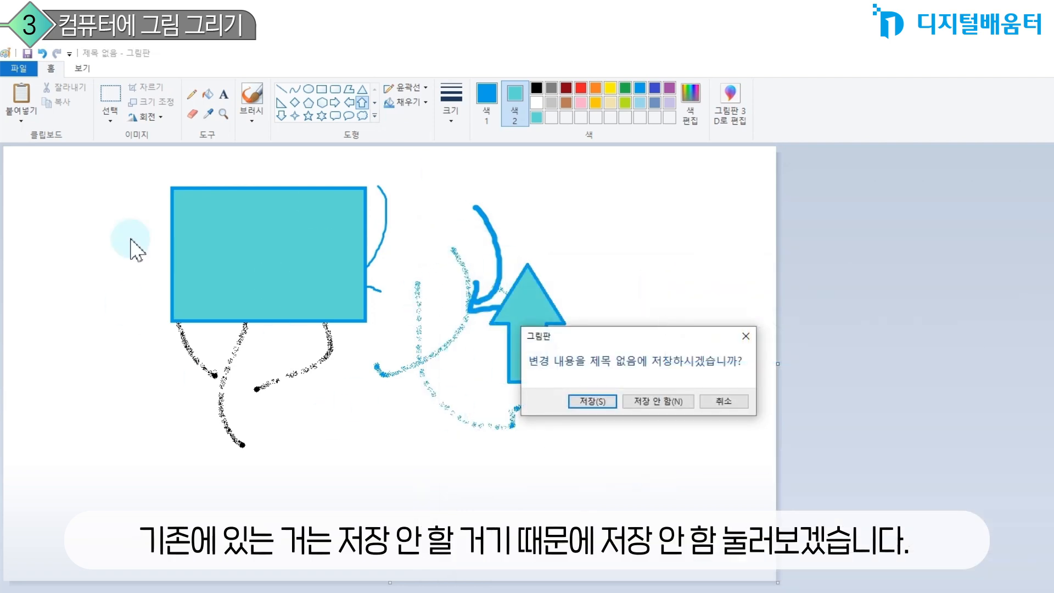
left_click(645, 402)
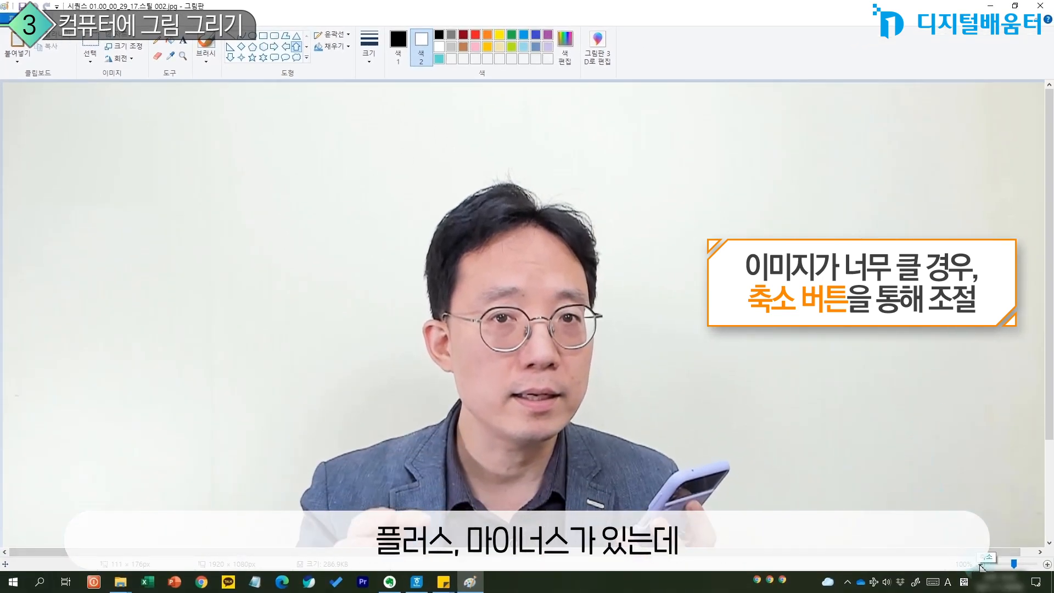
- Select the area around the person in the photo and crop the image to it
left_click(981, 565)
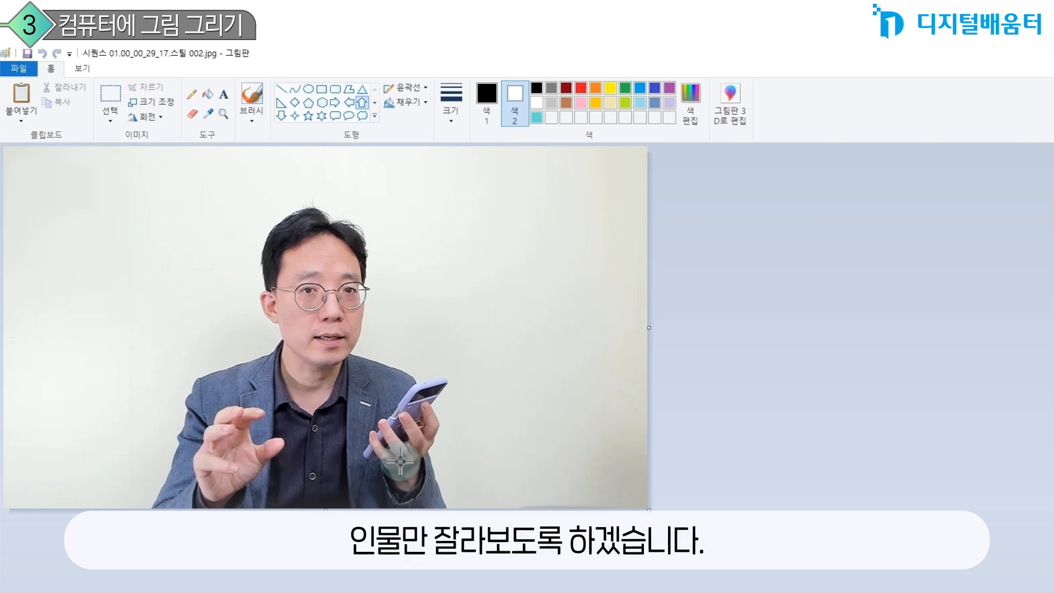
left_click(110, 94)
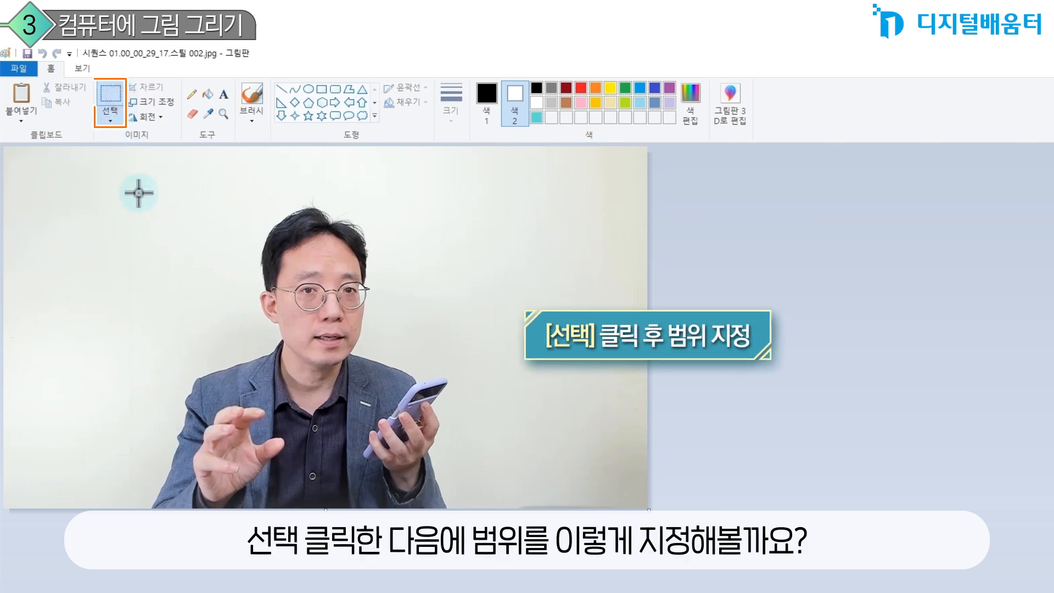
mouse_move(142, 190)
left_mouse_down()
mouse_move(349, 408)
mouse_move(467, 478)
left_mouse_up()
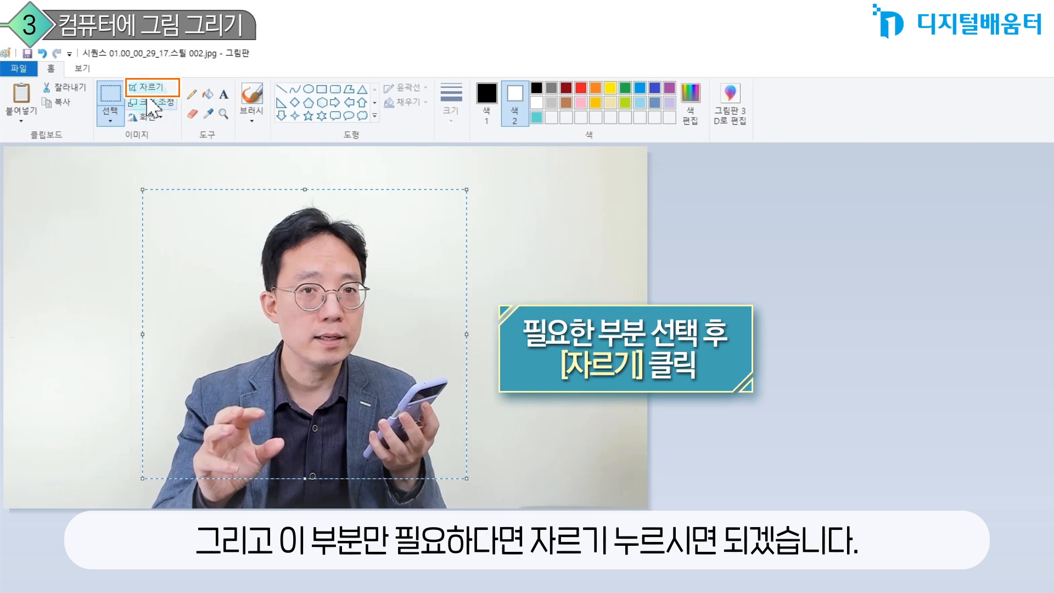
left_click(147, 87)
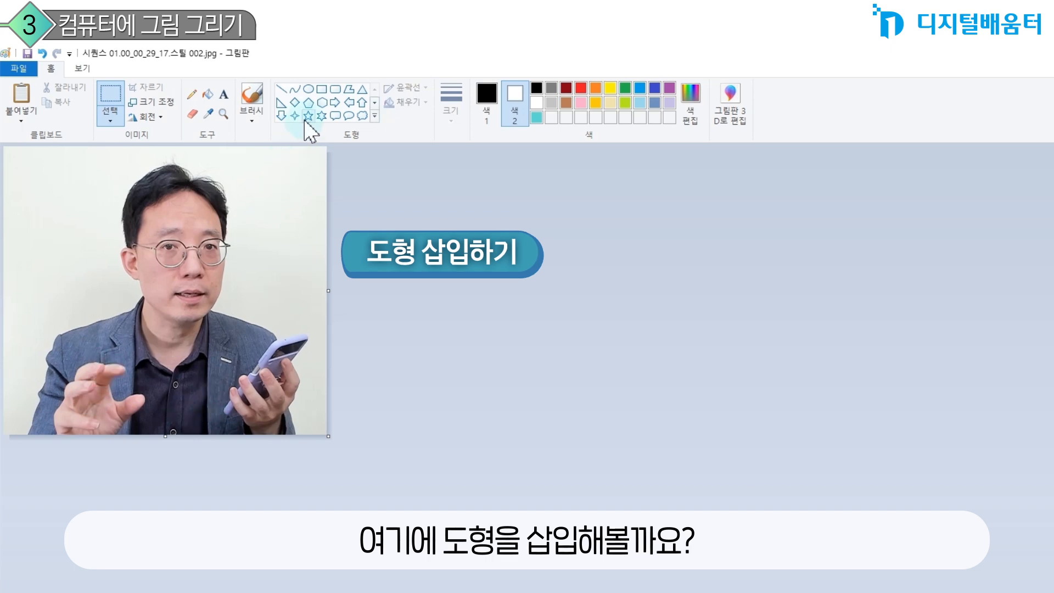
- Draw a wide rectangle with a solid black fill and no outline across the person's chest
left_click(319, 92)
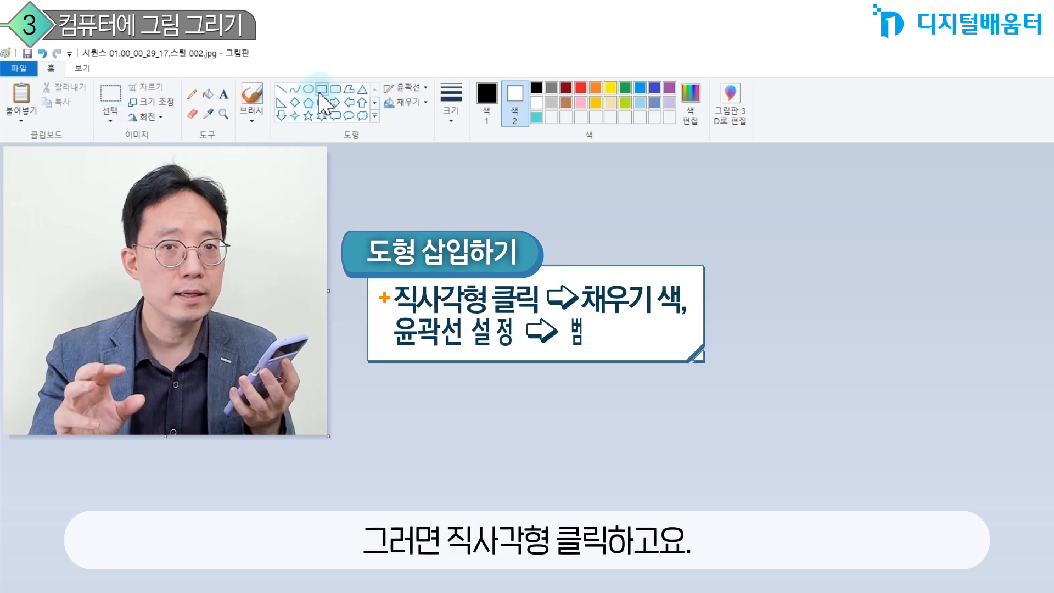
left_click(406, 101)
left_click(401, 141)
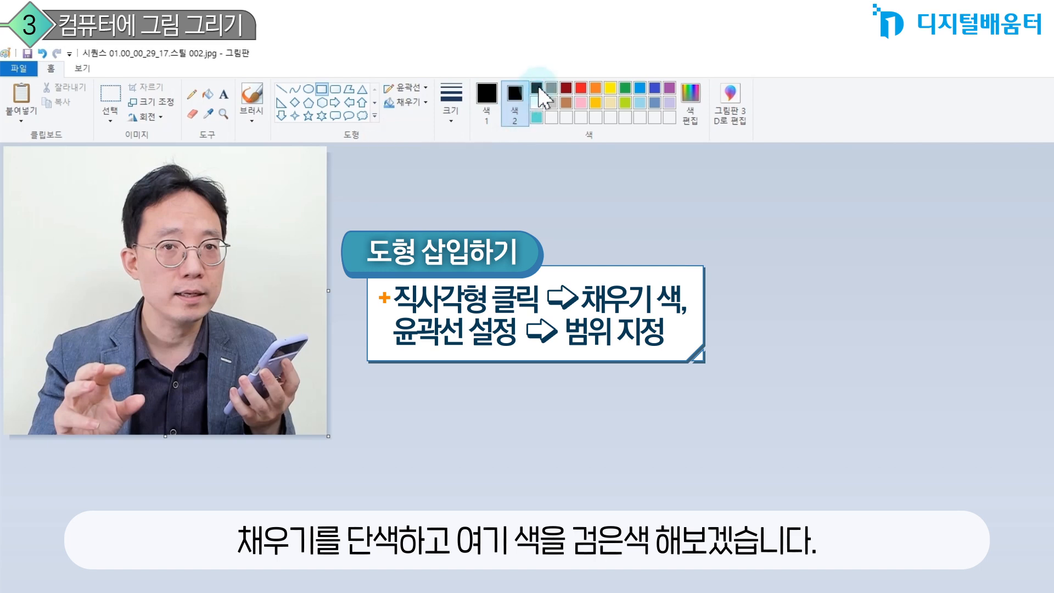
left_click(406, 88)
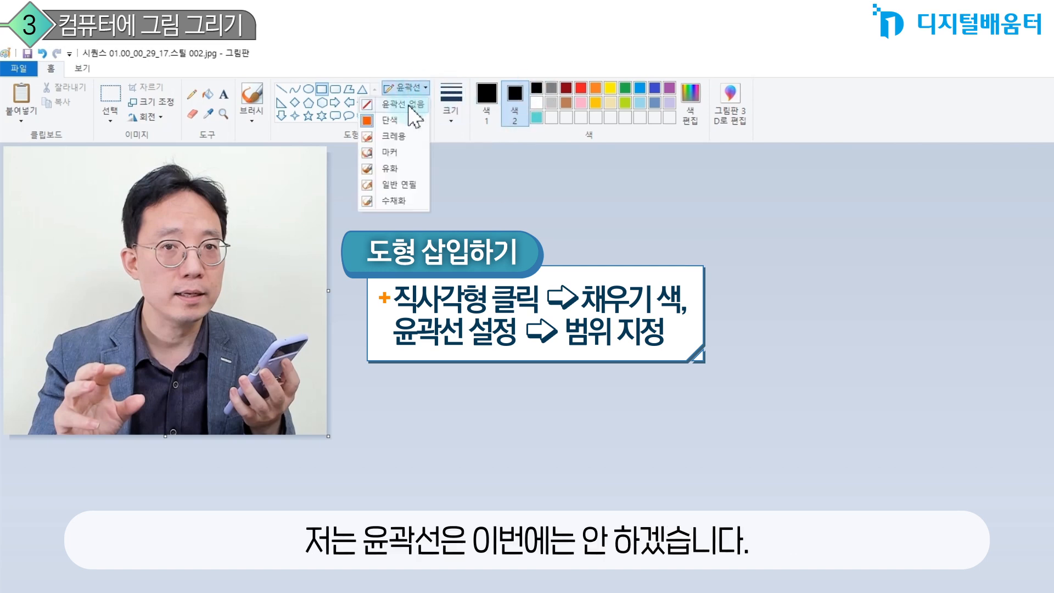
left_click(406, 105)
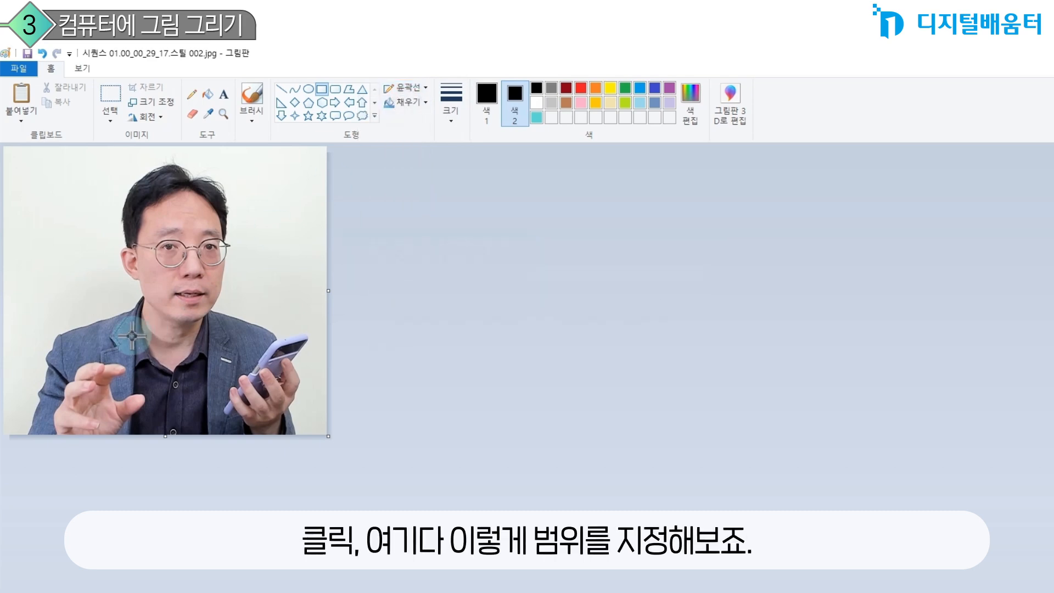
left_click_drag(85, 368, 263, 411)
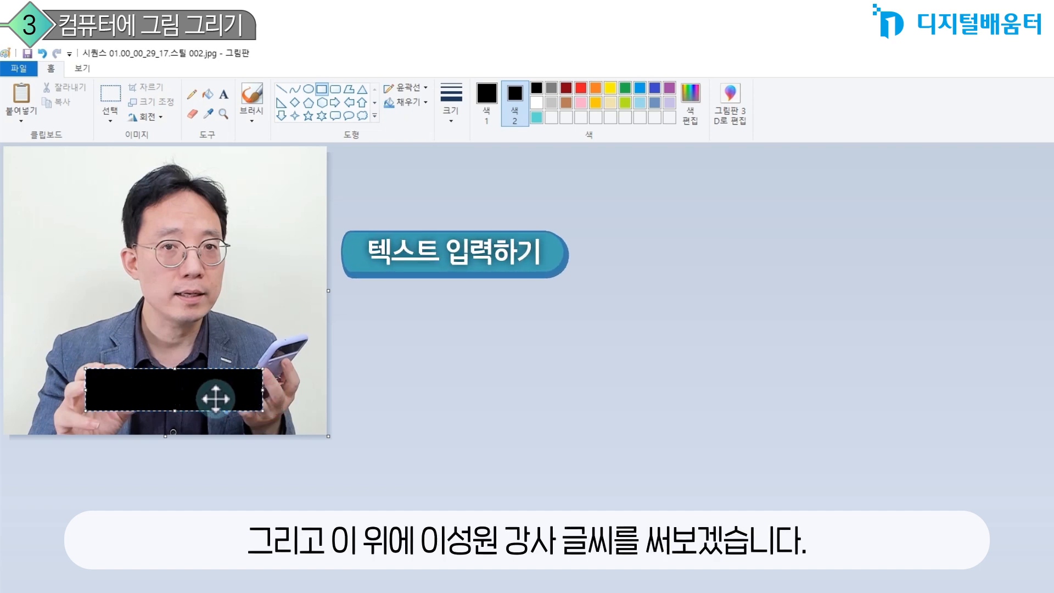
- Place a text box on the black rectangle and enter the instructor's name and title
left_click(225, 96)
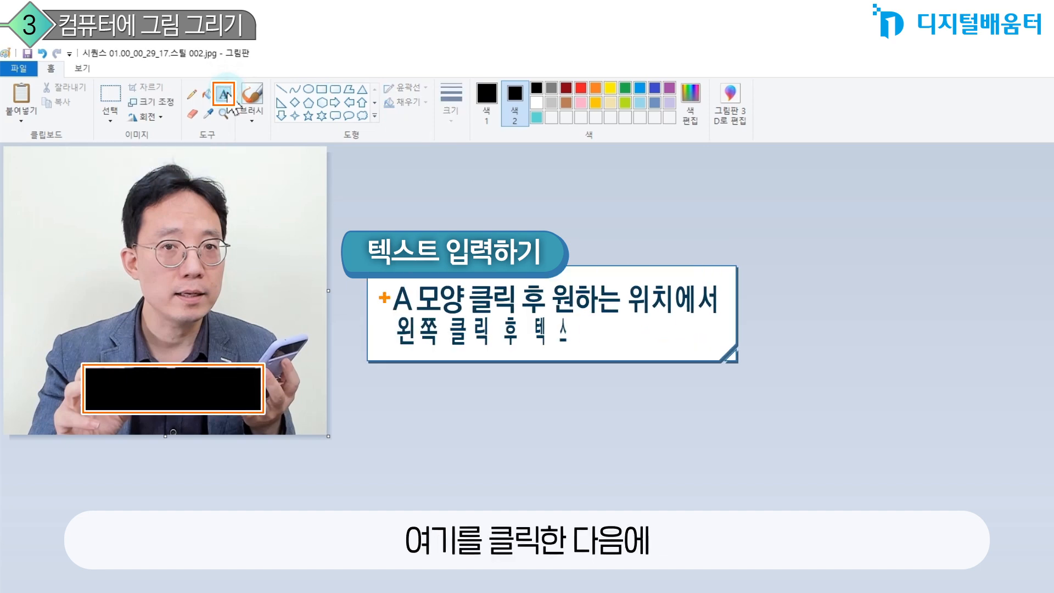
left_click(111, 390)
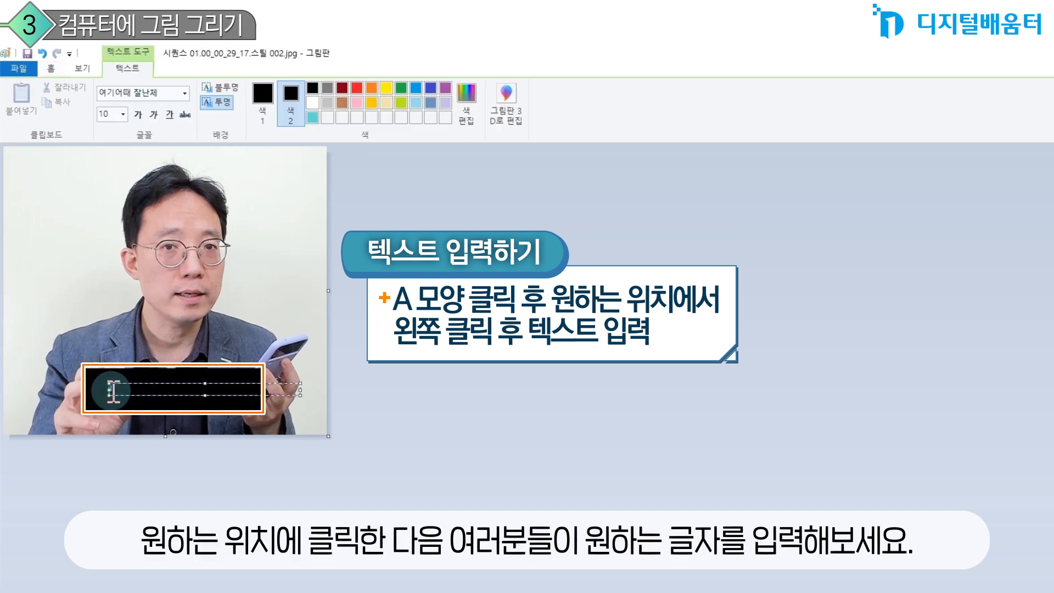
left_click(446, 434)
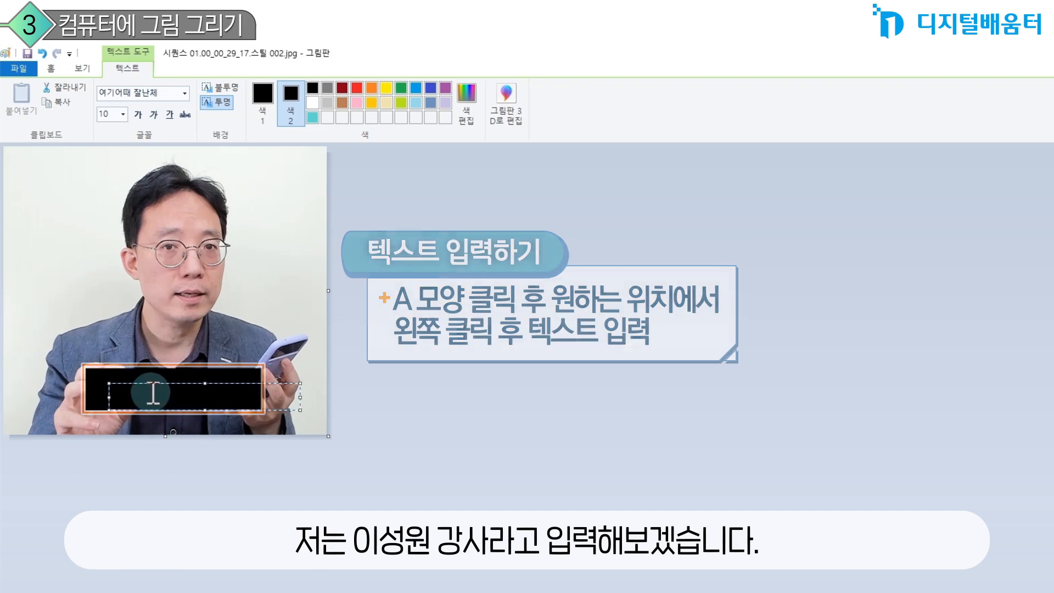
- Change the colour of the text on the black rectangle to white
left_click_drag(146, 391, 107, 390)
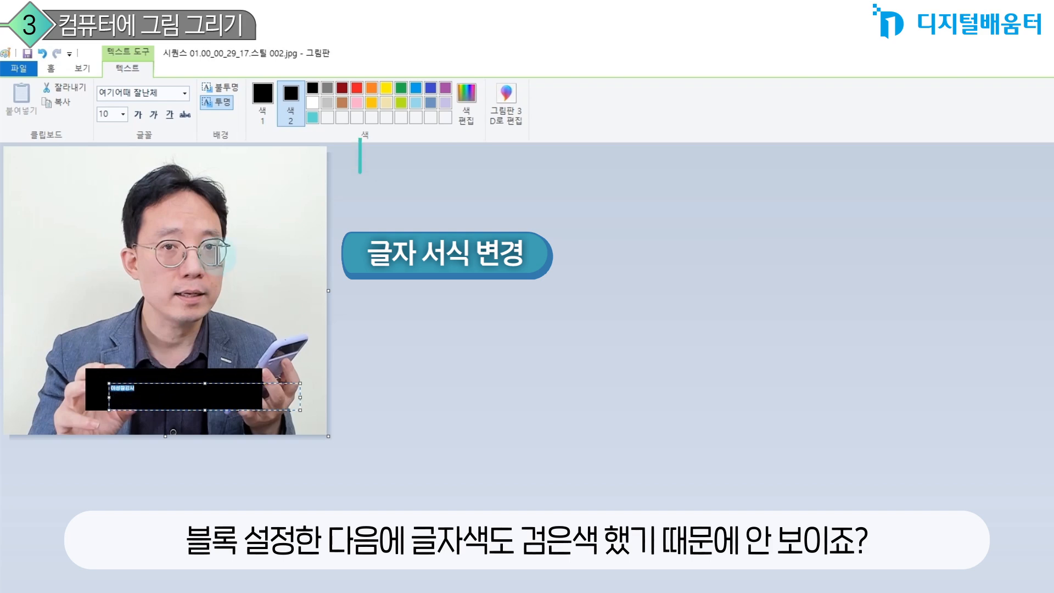
left_click(263, 112)
left_click(313, 104)
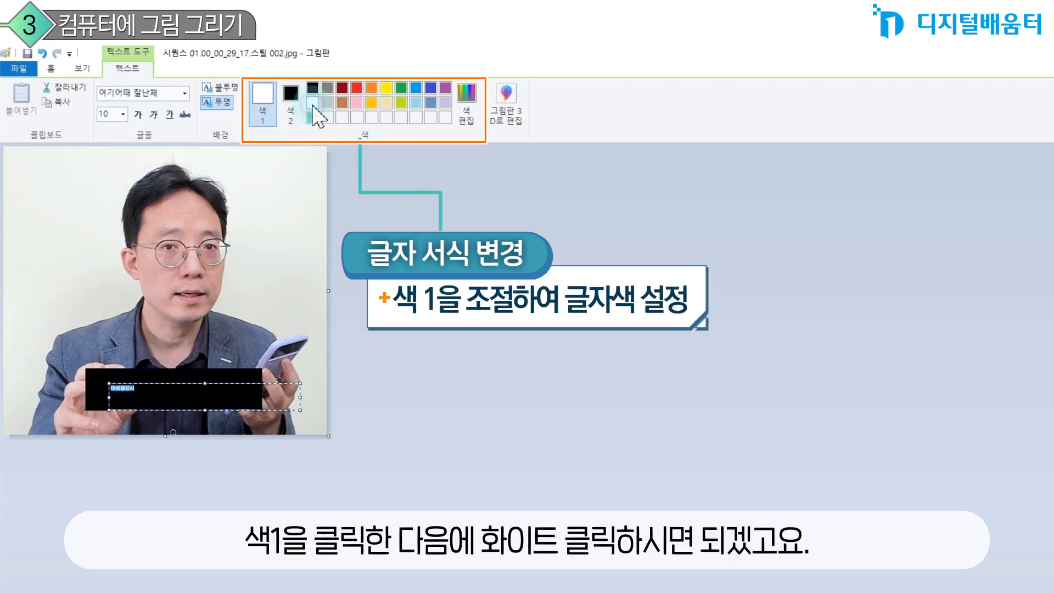
left_click(145, 390)
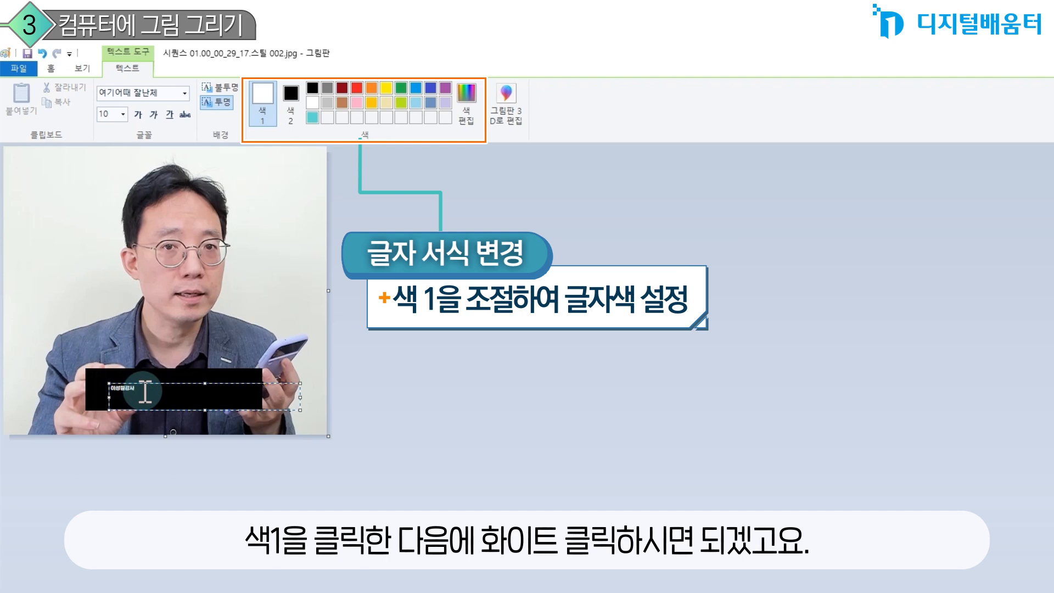
- Change the font of the white text to 돋움
left_click_drag(145, 391, 109, 389)
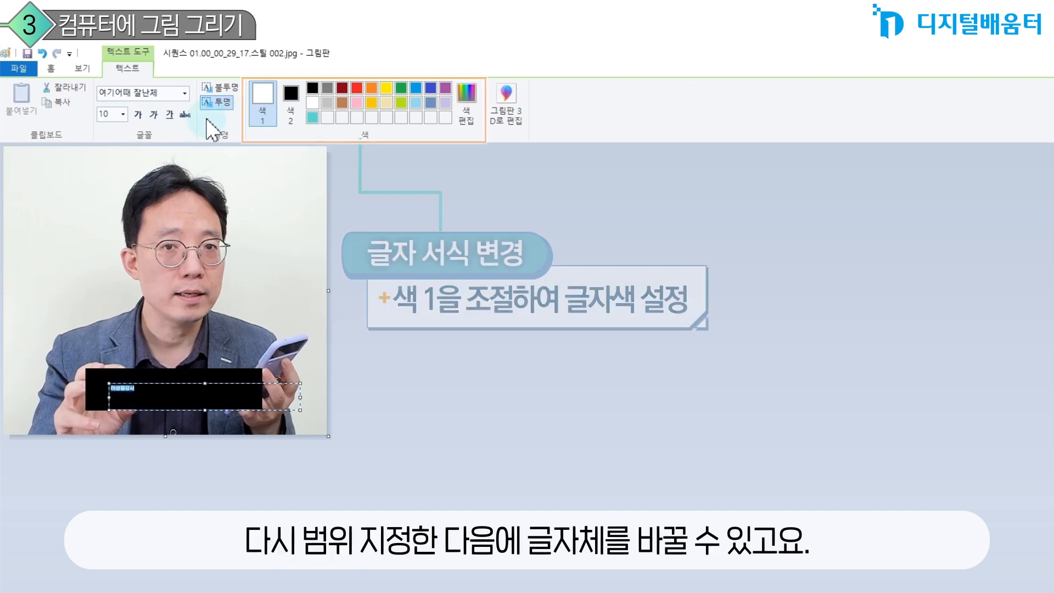
left_click(185, 94)
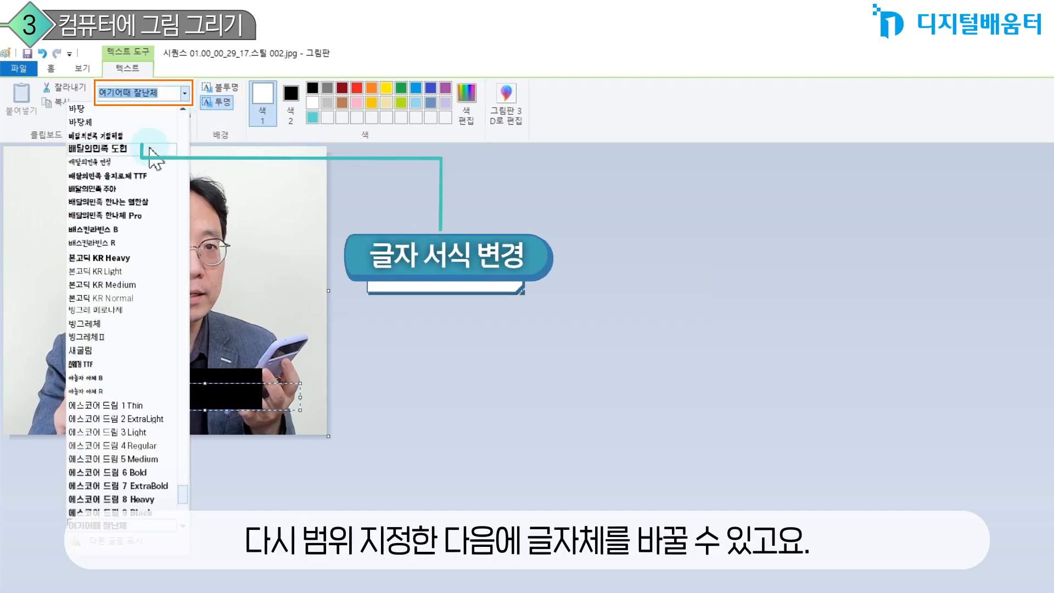
scroll(127, 220, "up", 3)
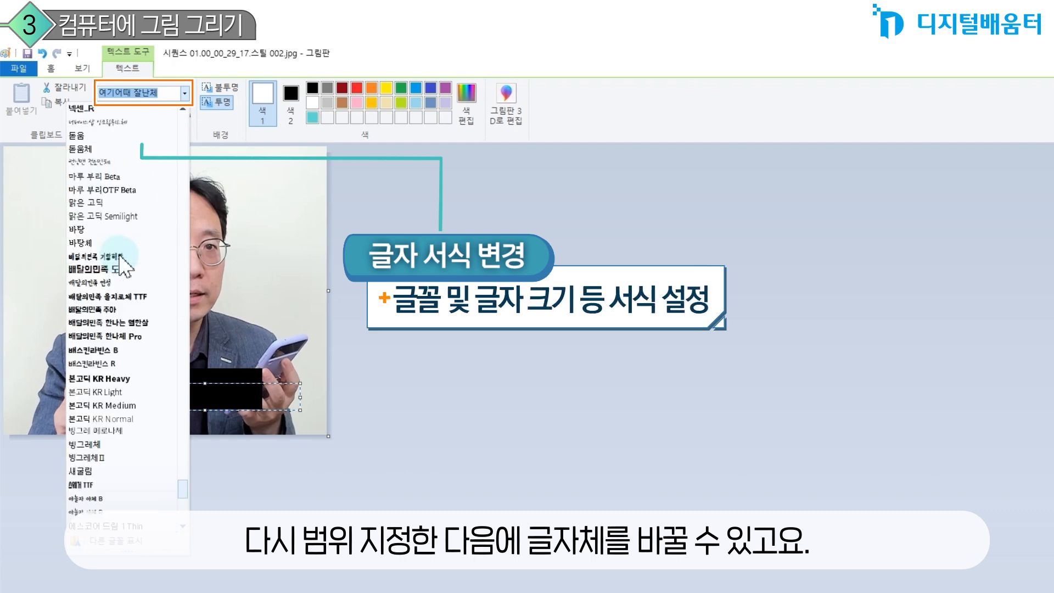
left_click(111, 137)
- Set the white text to size 28 and make it bold
left_click(123, 114)
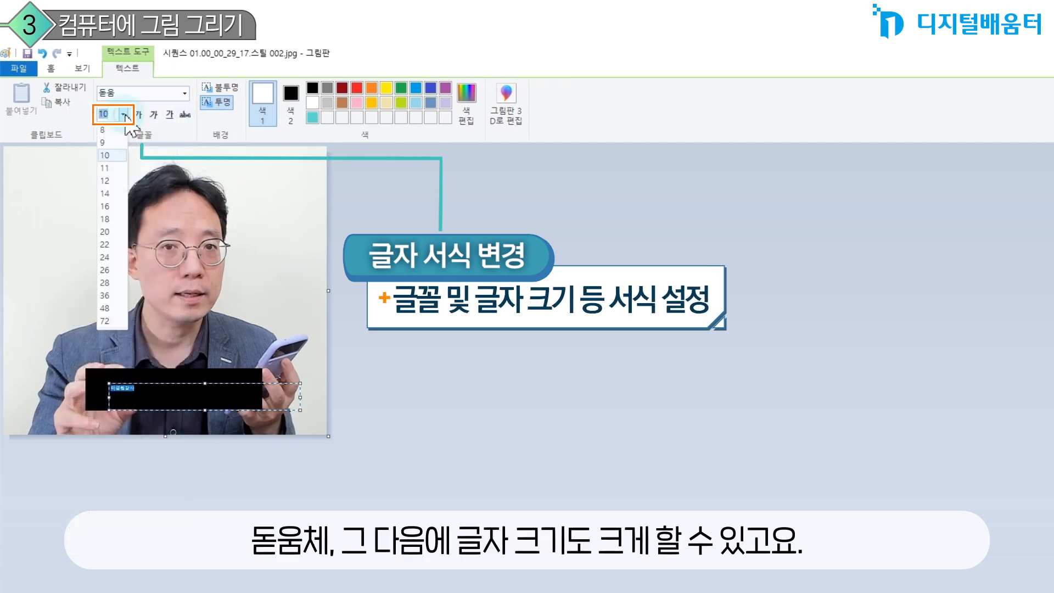
left_click(117, 245)
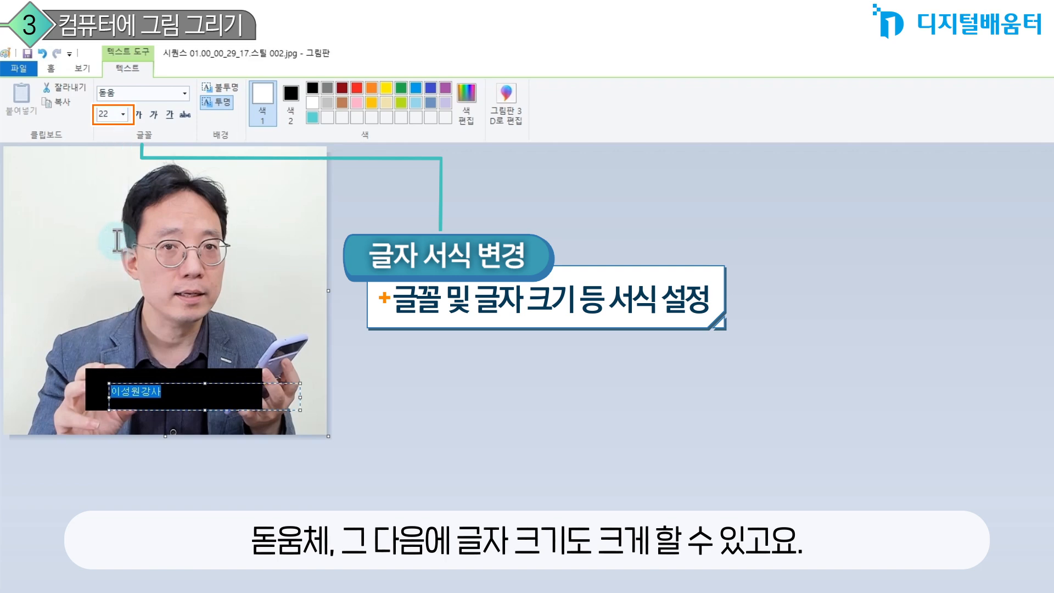
left_click(123, 114)
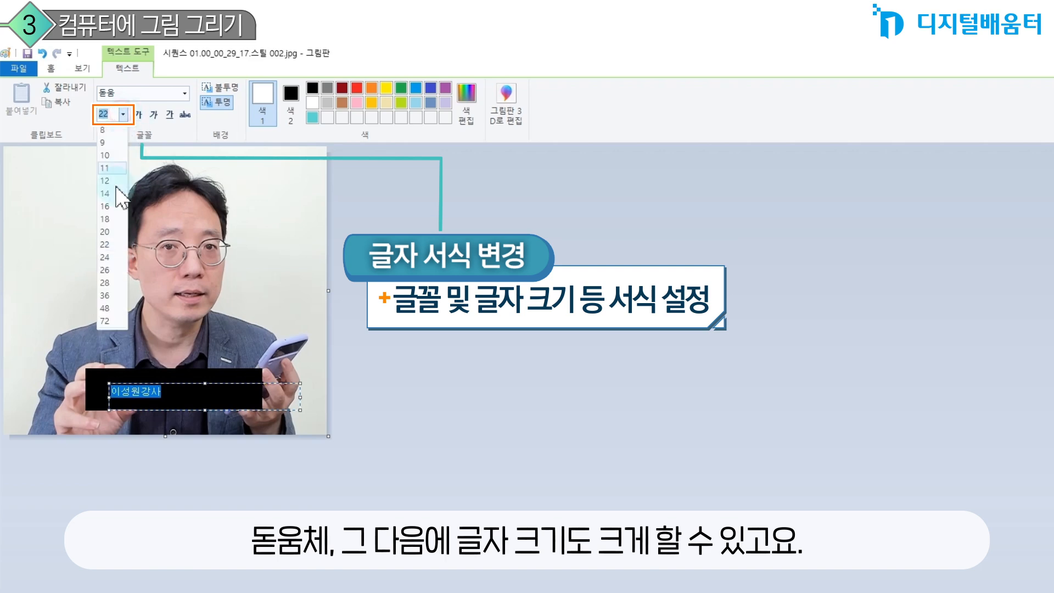
left_click(108, 283)
left_click(140, 115)
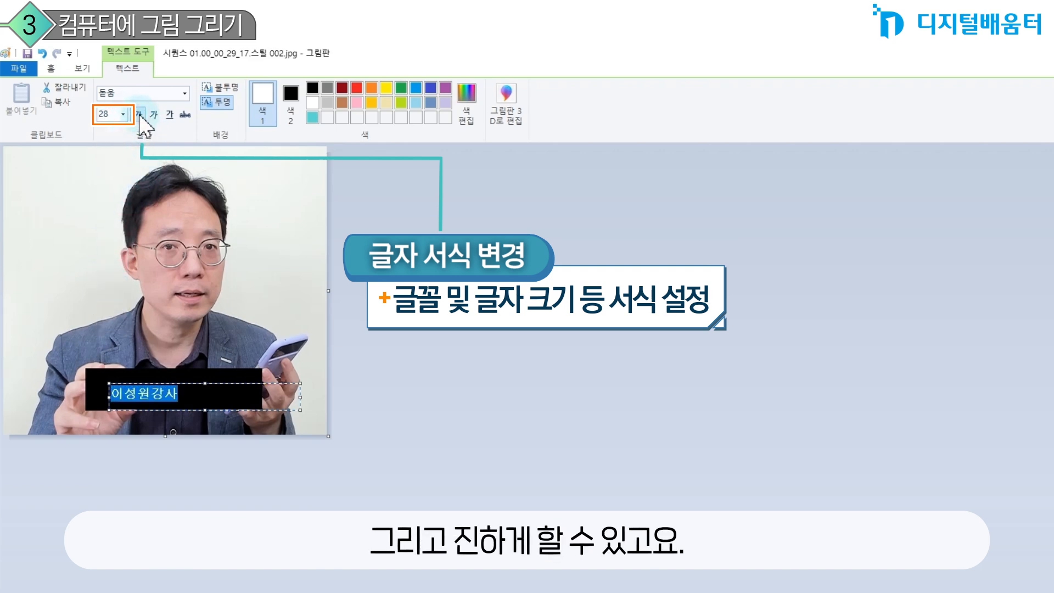
- Enlarge the text to size 48 in a narrower text box centred on the black rectangle
left_click_drag(300, 396, 200, 398)
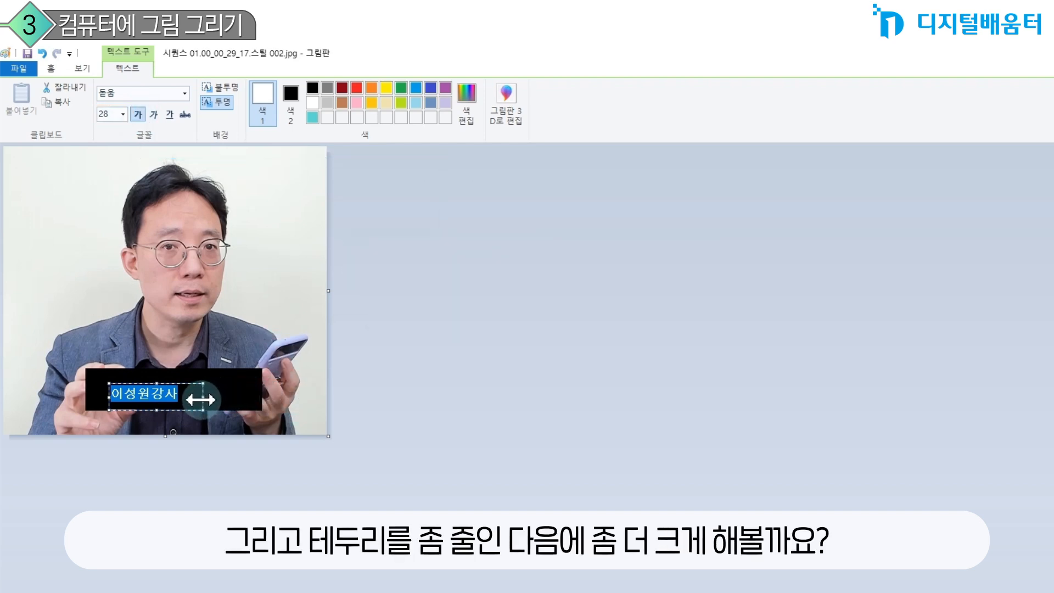
left_click(123, 114)
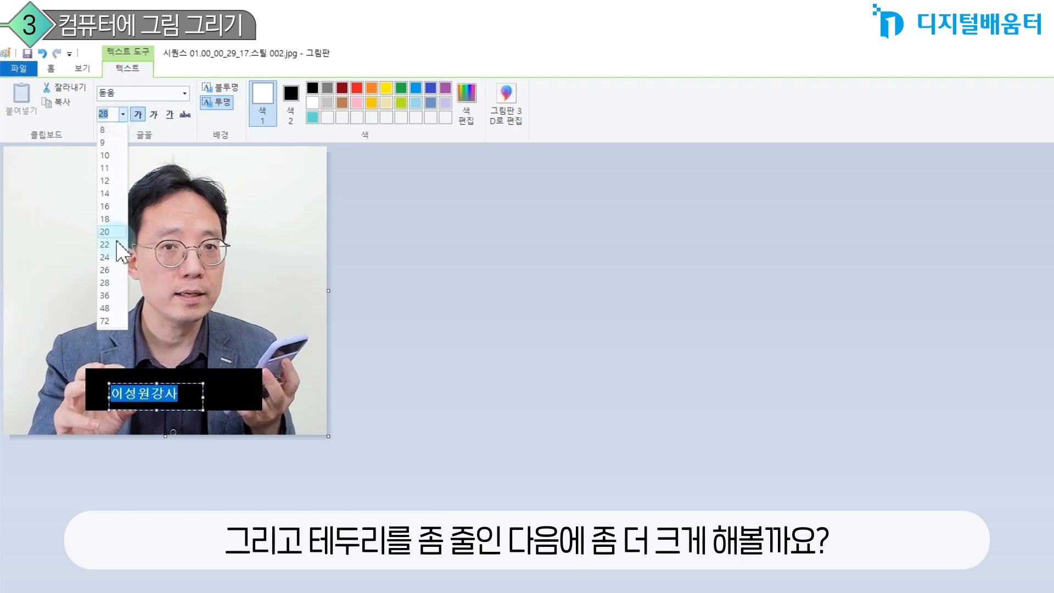
left_click(109, 308)
left_click_drag(203, 396, 199, 374)
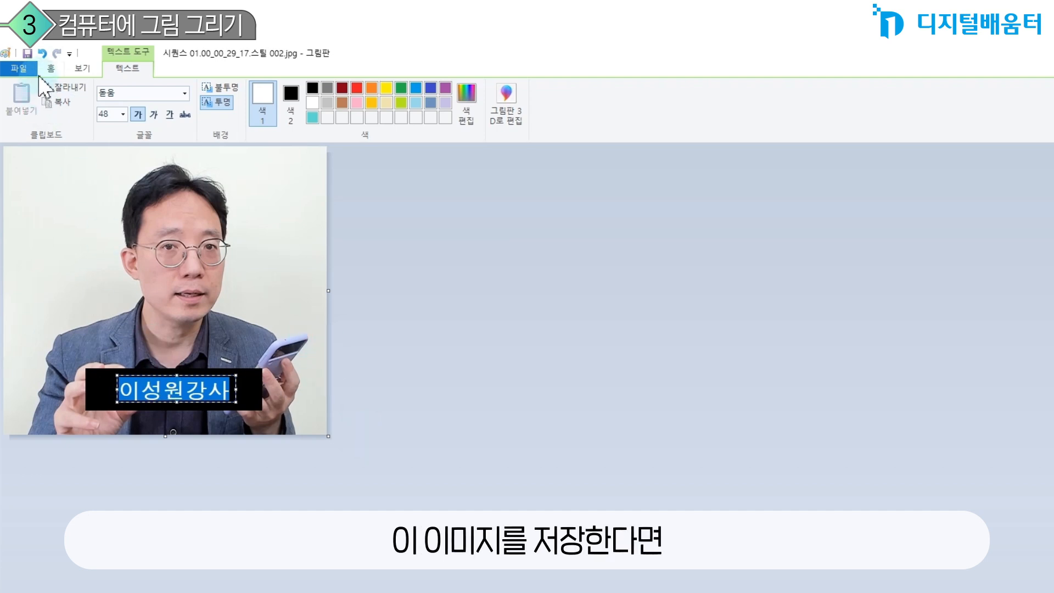
- Save the edited photo as a new JPEG file named 연습 in the 2차인증2 folder
left_click(18, 68)
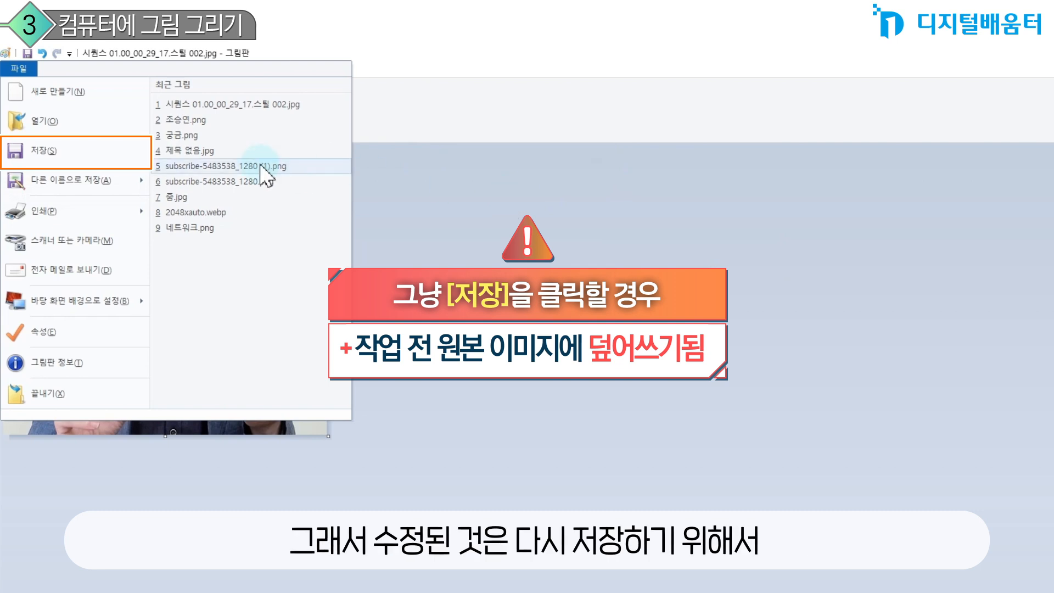
mouse_move(78, 181)
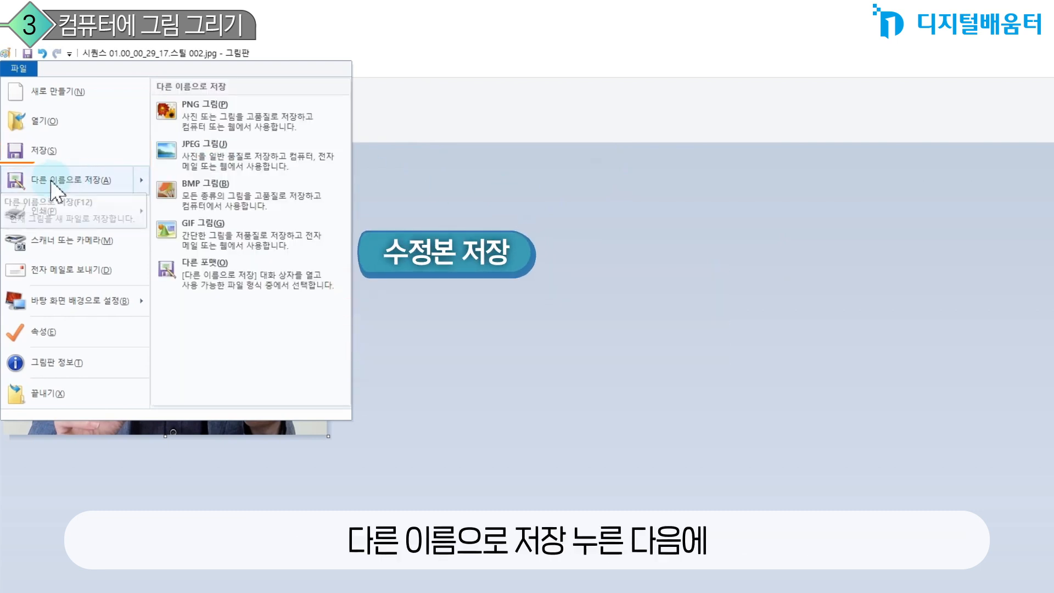
left_click(193, 151)
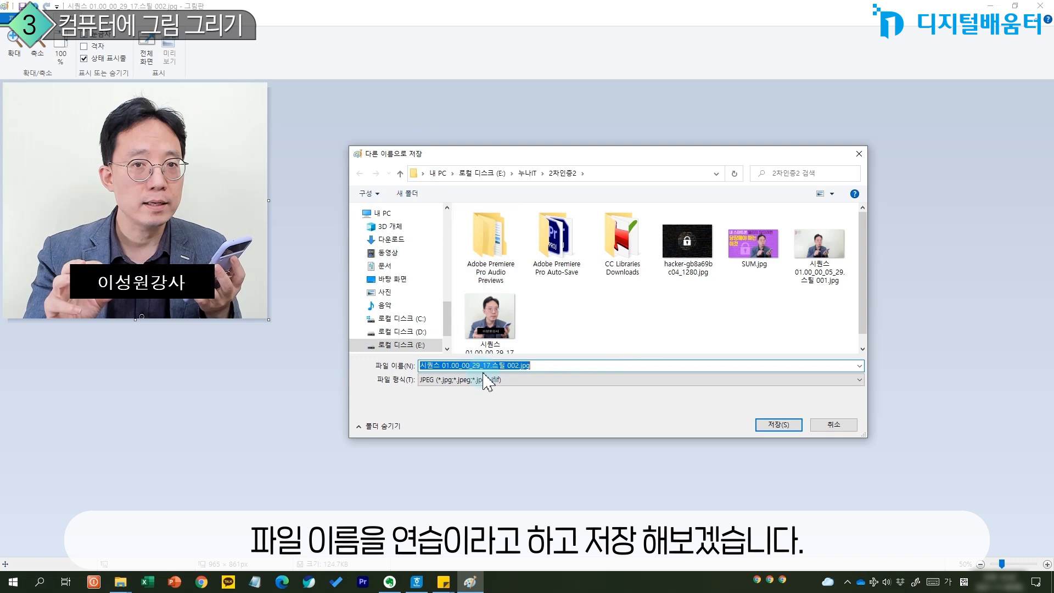
type("연습")
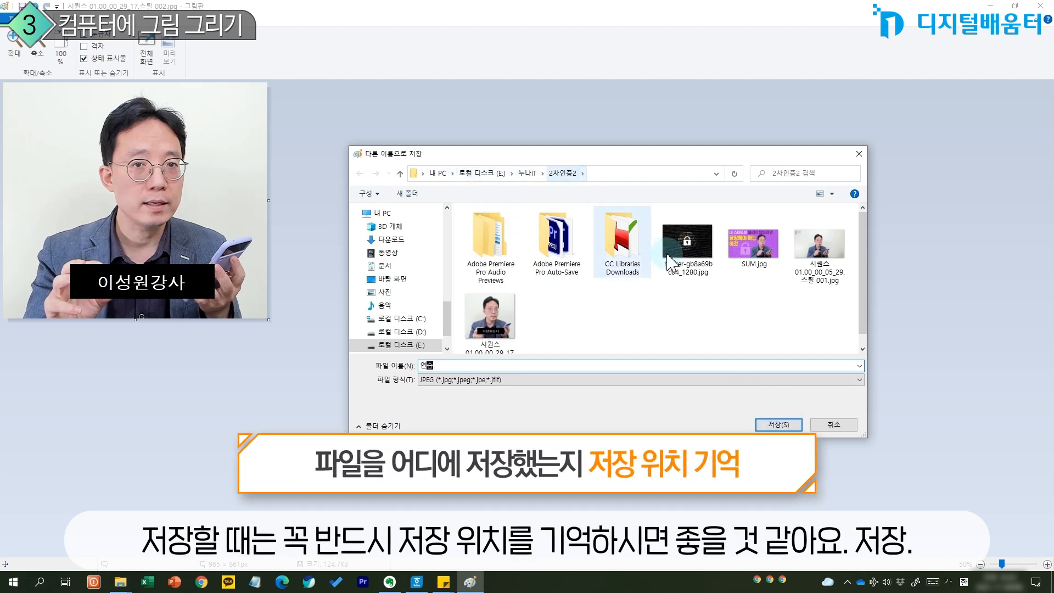
left_click(766, 426)
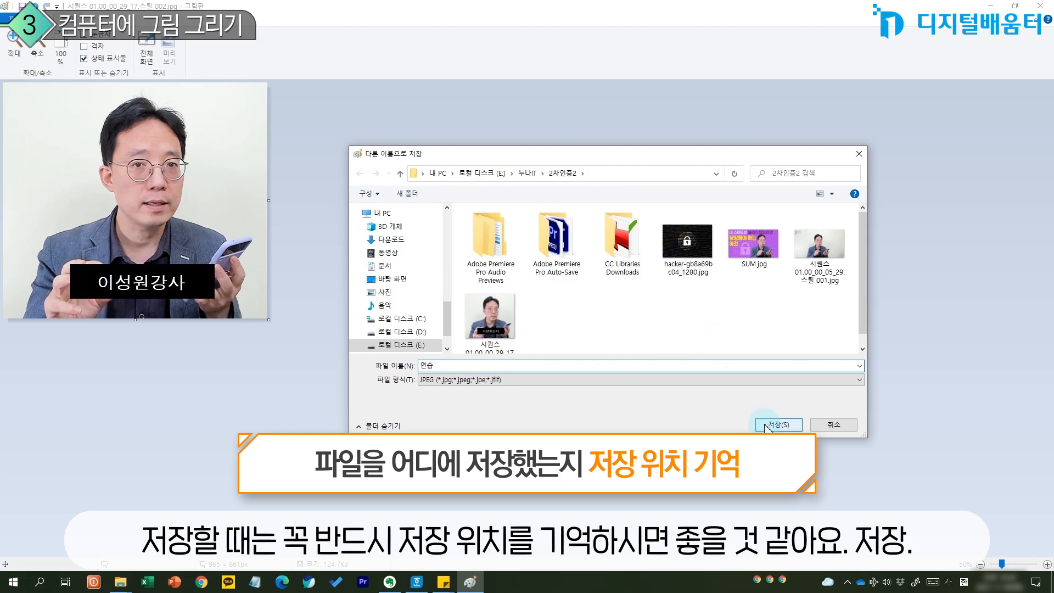